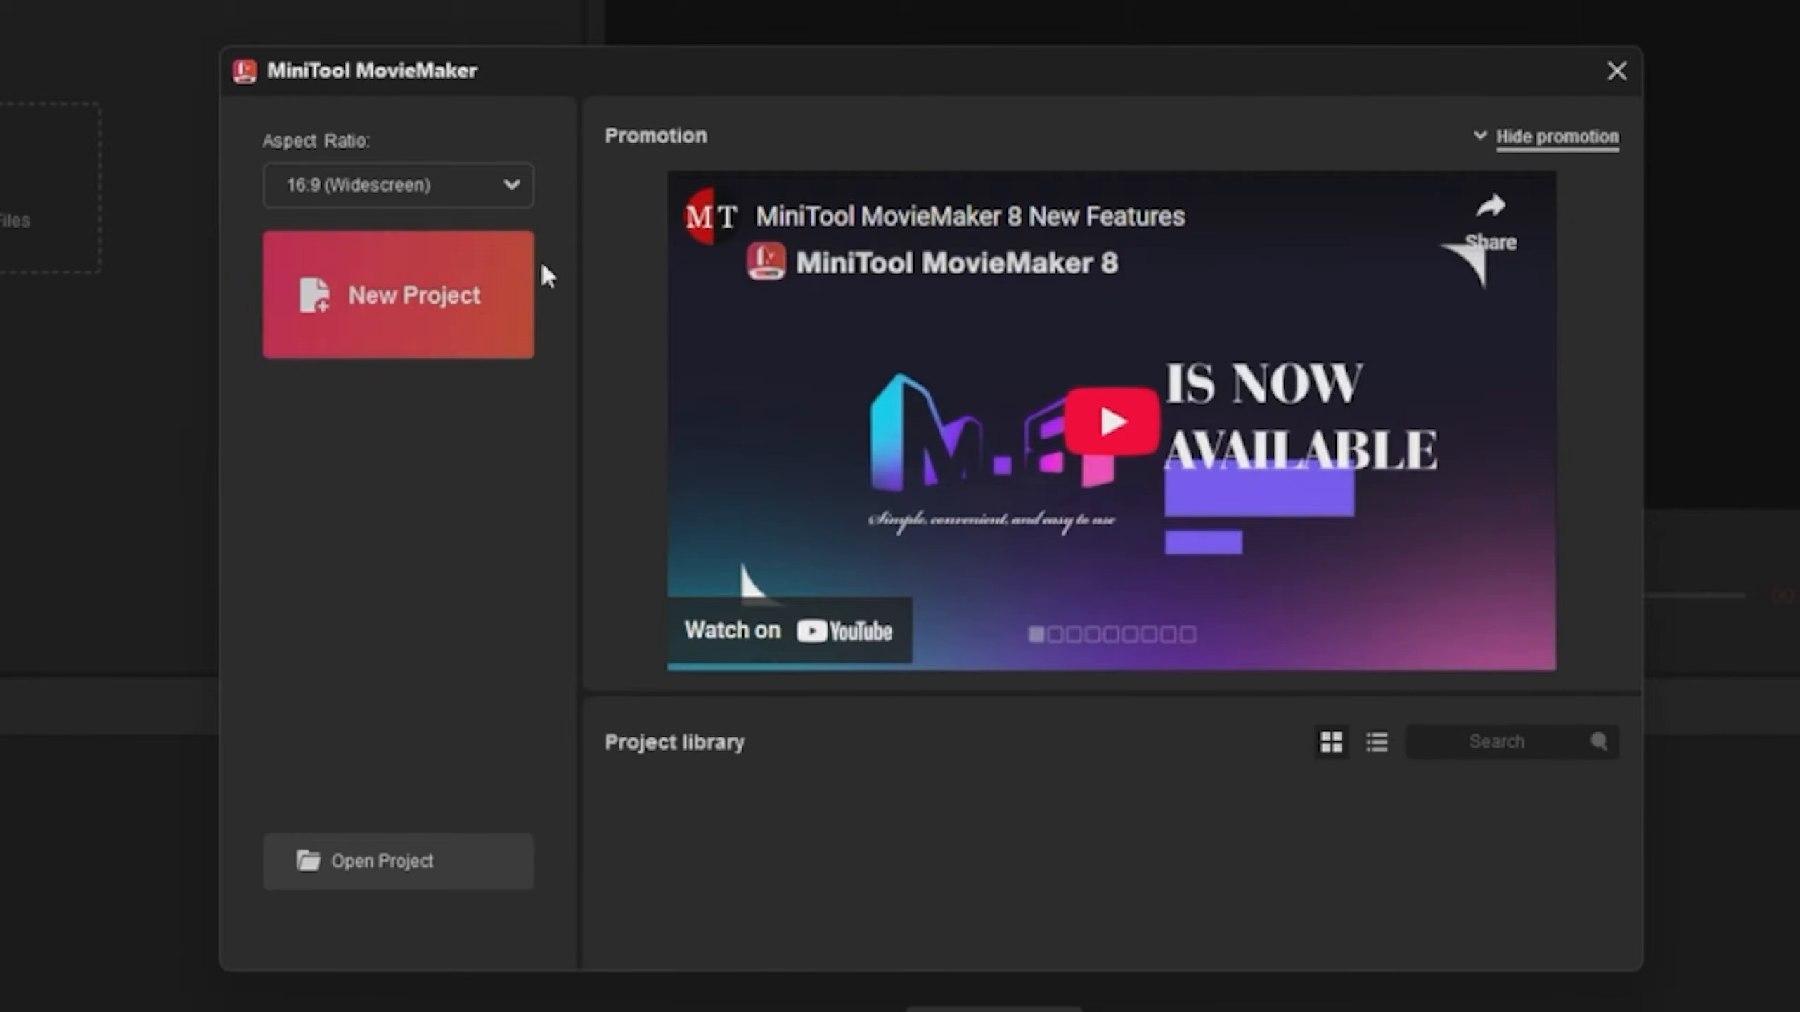
Start a new project with the 16:9 (Widescreen) aspect ratio.
{"action": "left_click", "coordinate": [507, 183]}
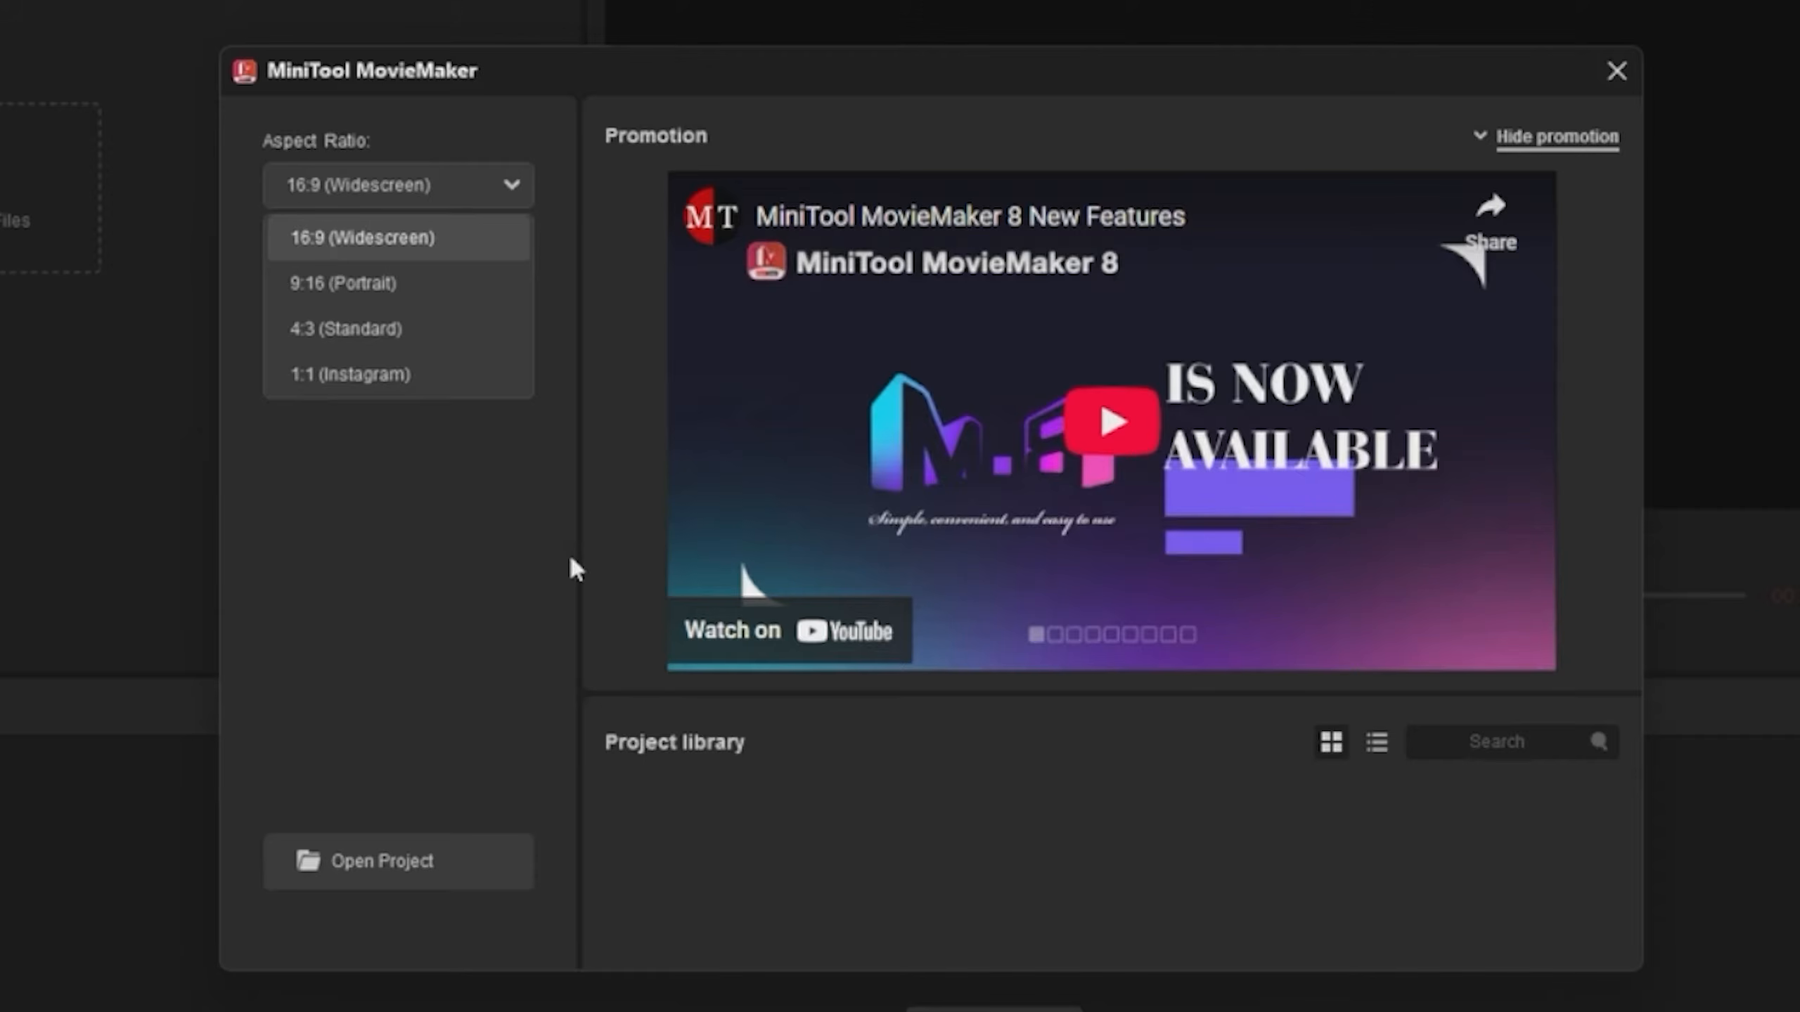
{"action": "left_click", "coordinate": [430, 252]}
{"action": "left_click", "coordinate": [474, 340]}
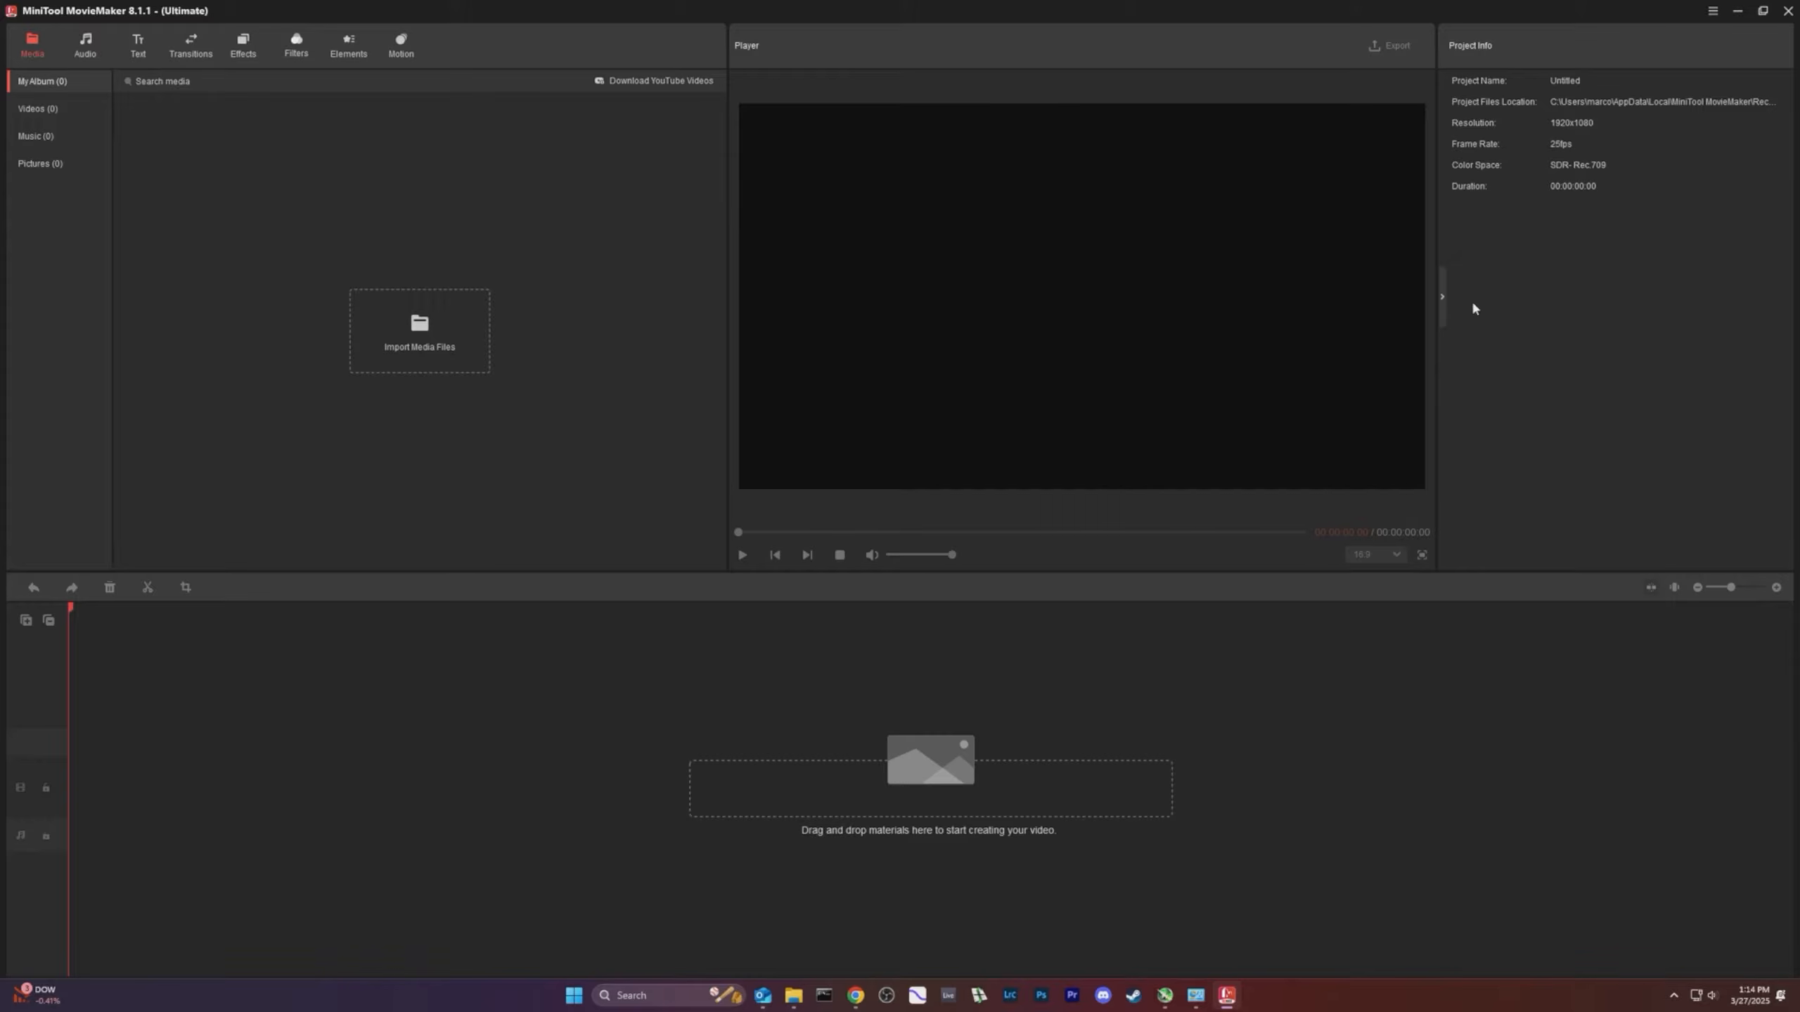
Import all the stock video files from the Downloads folder into the media library.
{"action": "left_click", "coordinate": [1444, 312]}
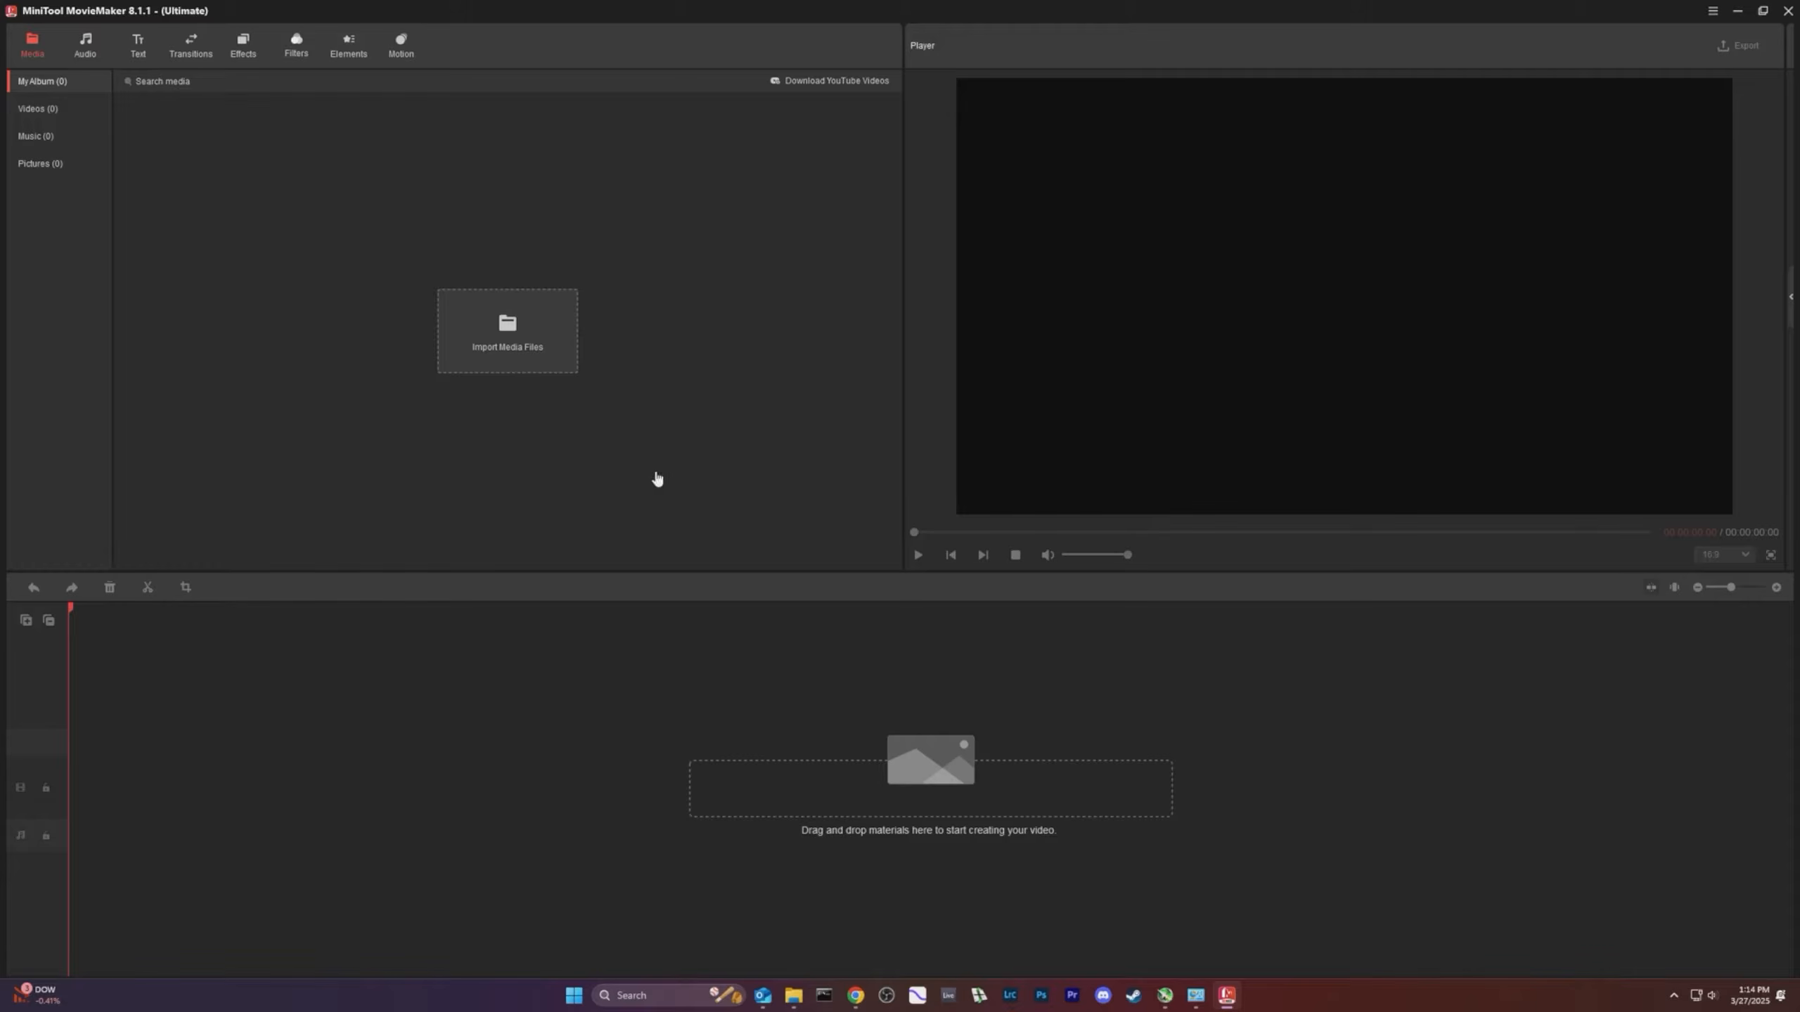
{"action": "left_click", "coordinate": [505, 333]}
{"action": "left_click", "coordinate": [240, 227]}
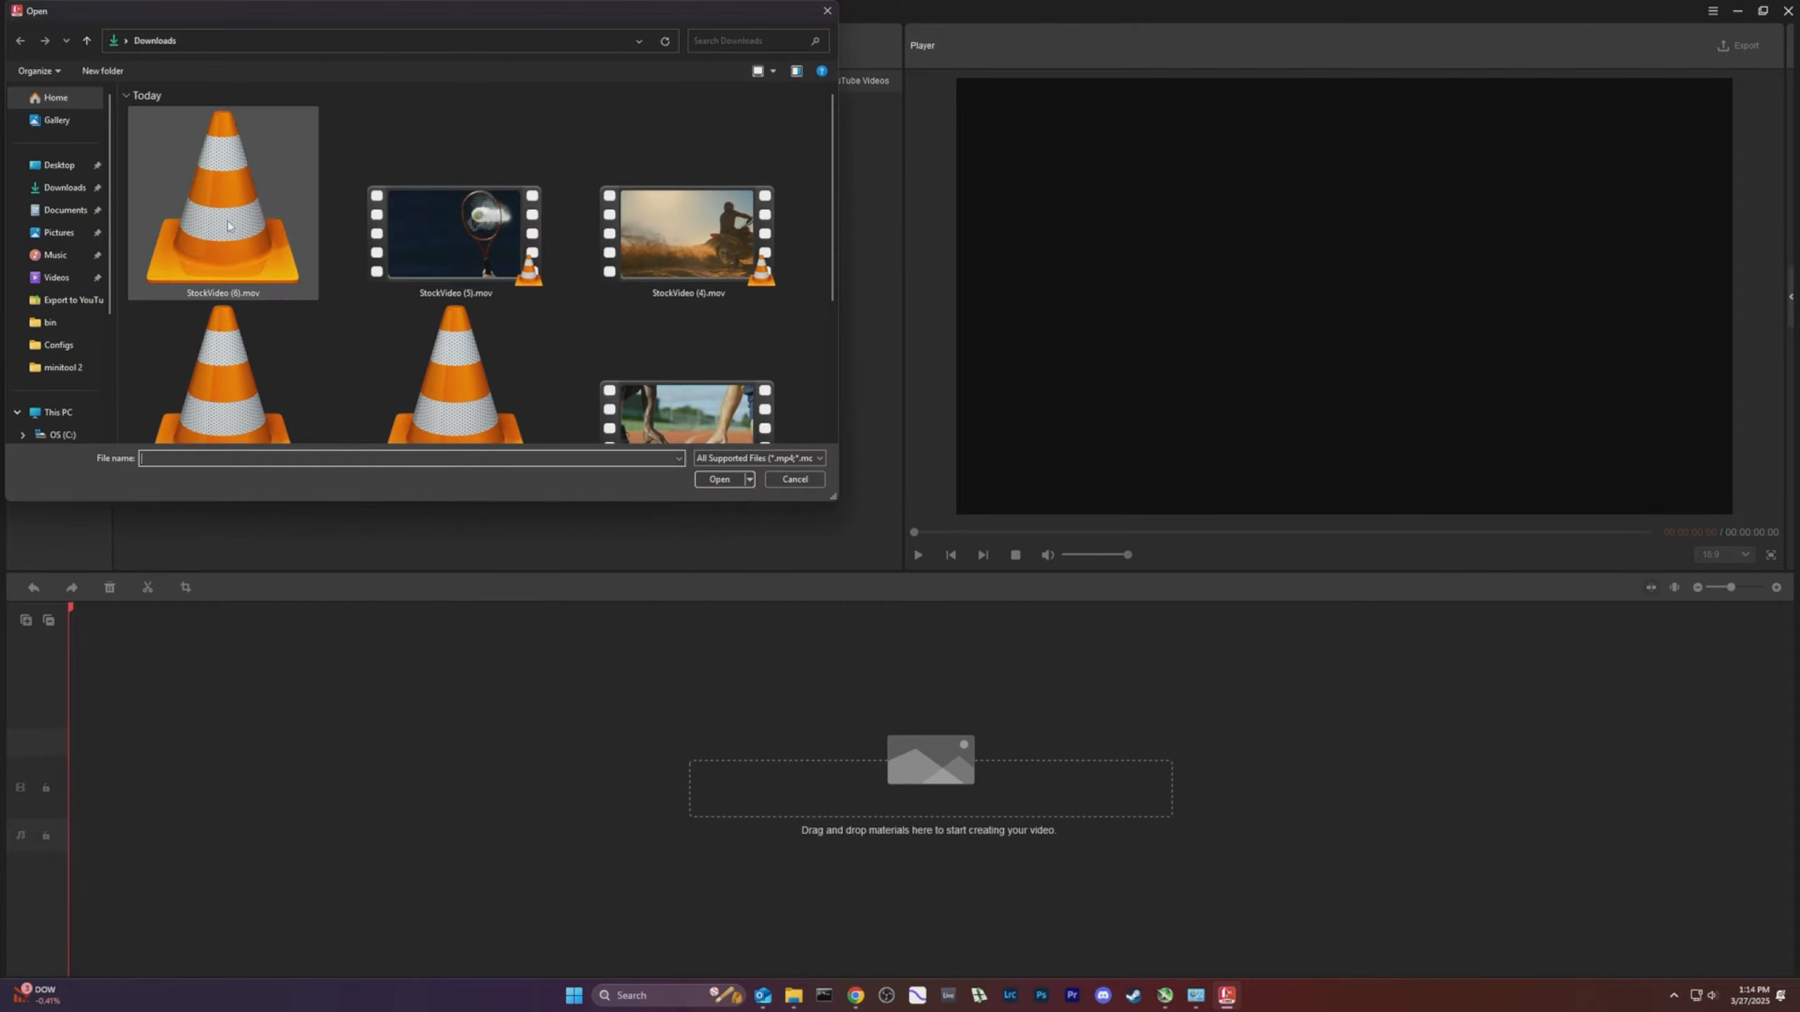
{"action": "key", "text": "ctrl+a"}
{"action": "left_click", "coordinate": [716, 481]}
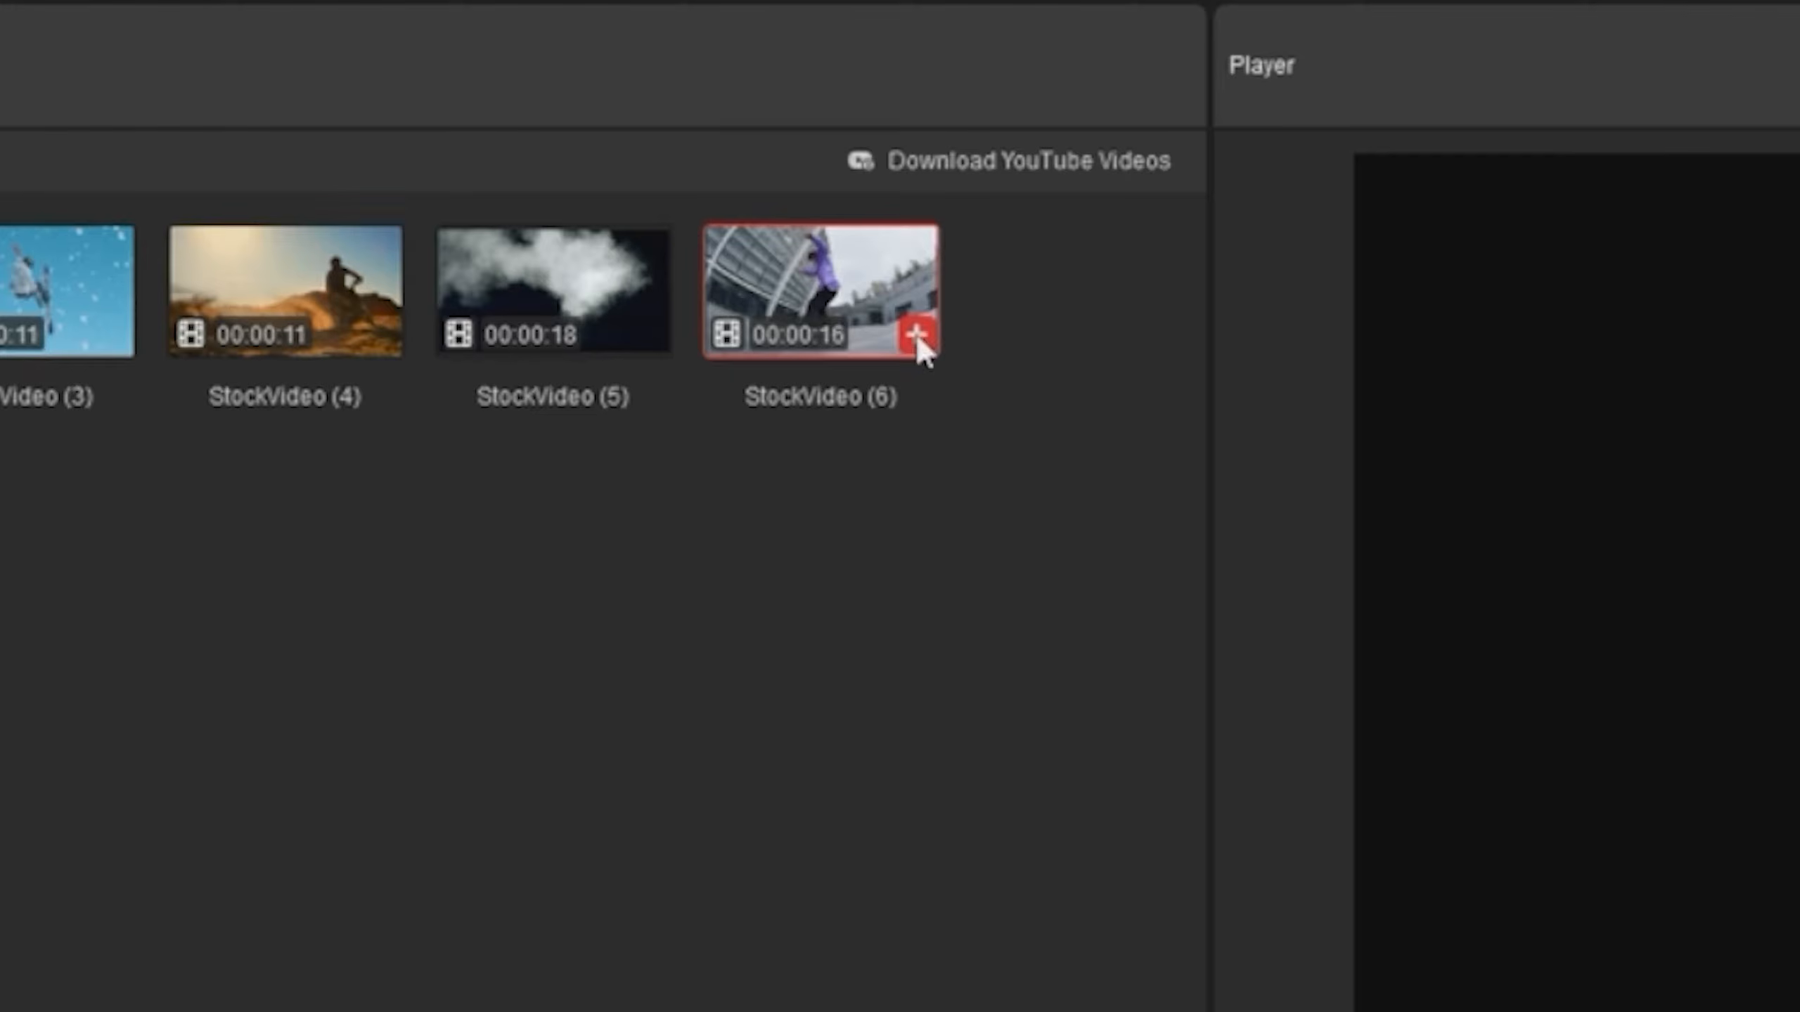
Add StockVideo (6) to the timeline.
{"action": "left_click", "coordinate": [792, 145]}
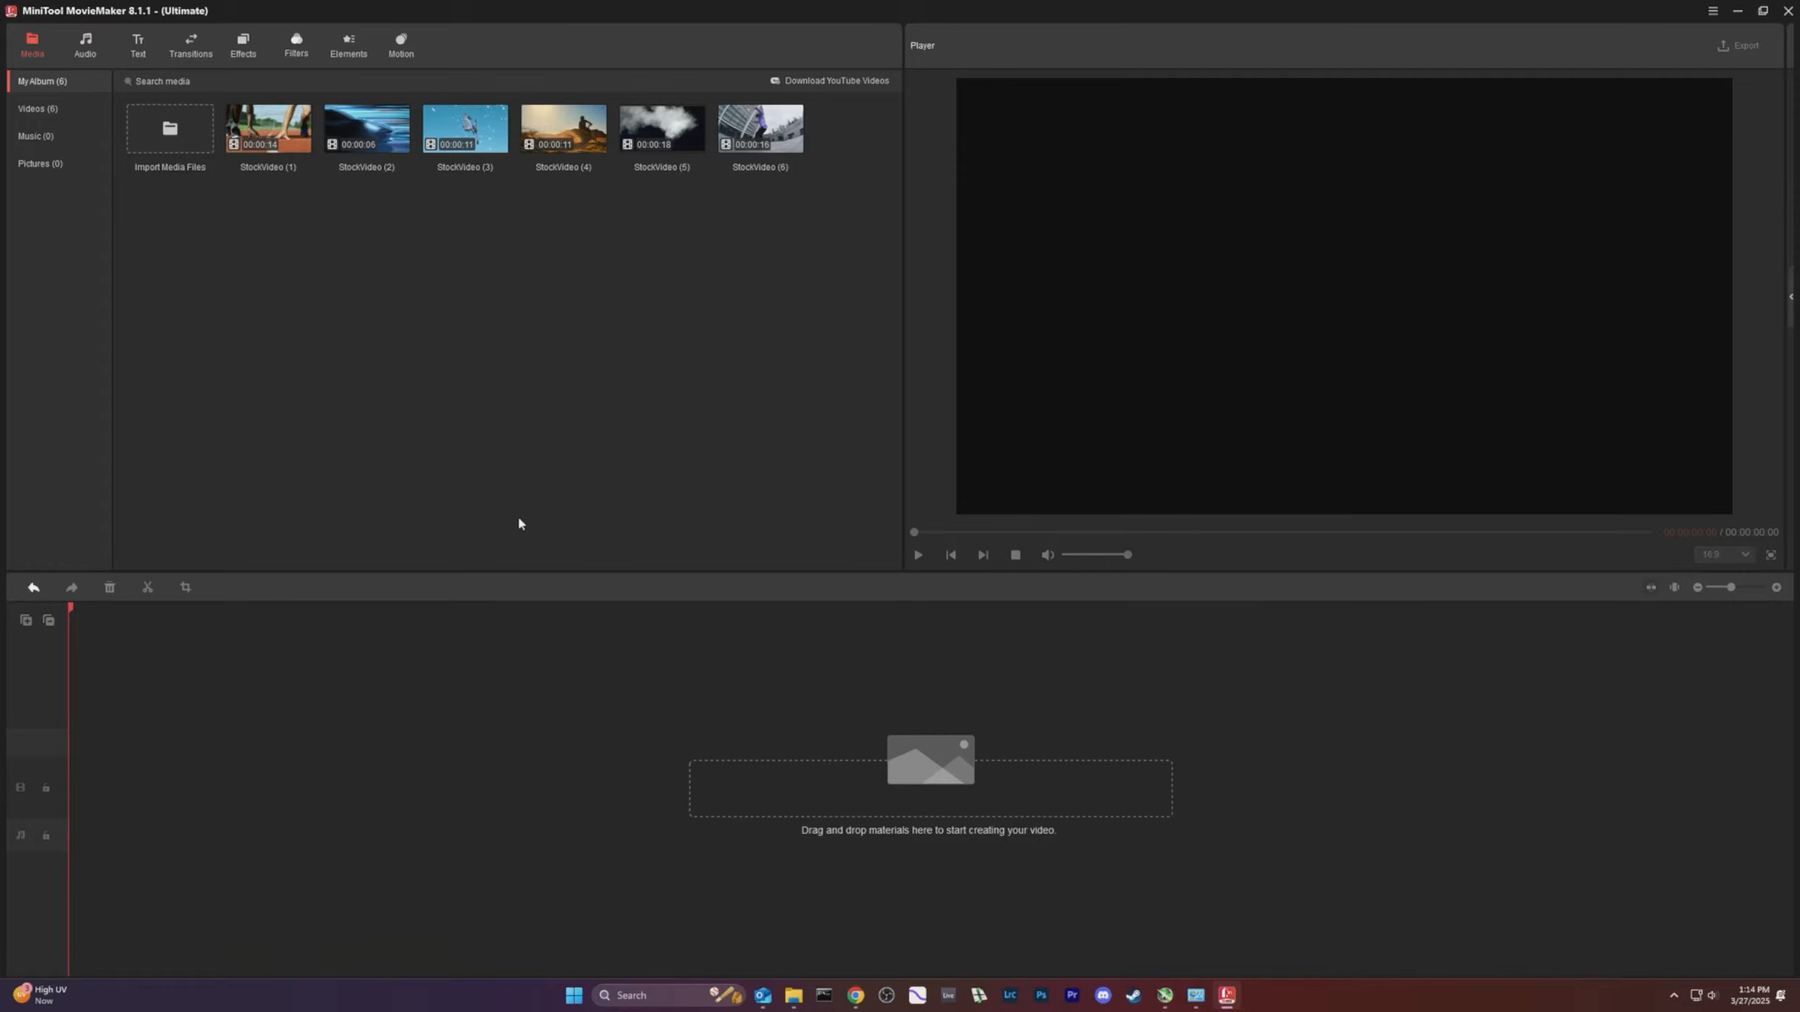
{"action": "left_click_drag", "start_coordinate": [760, 128], "coordinate": [212, 787]}
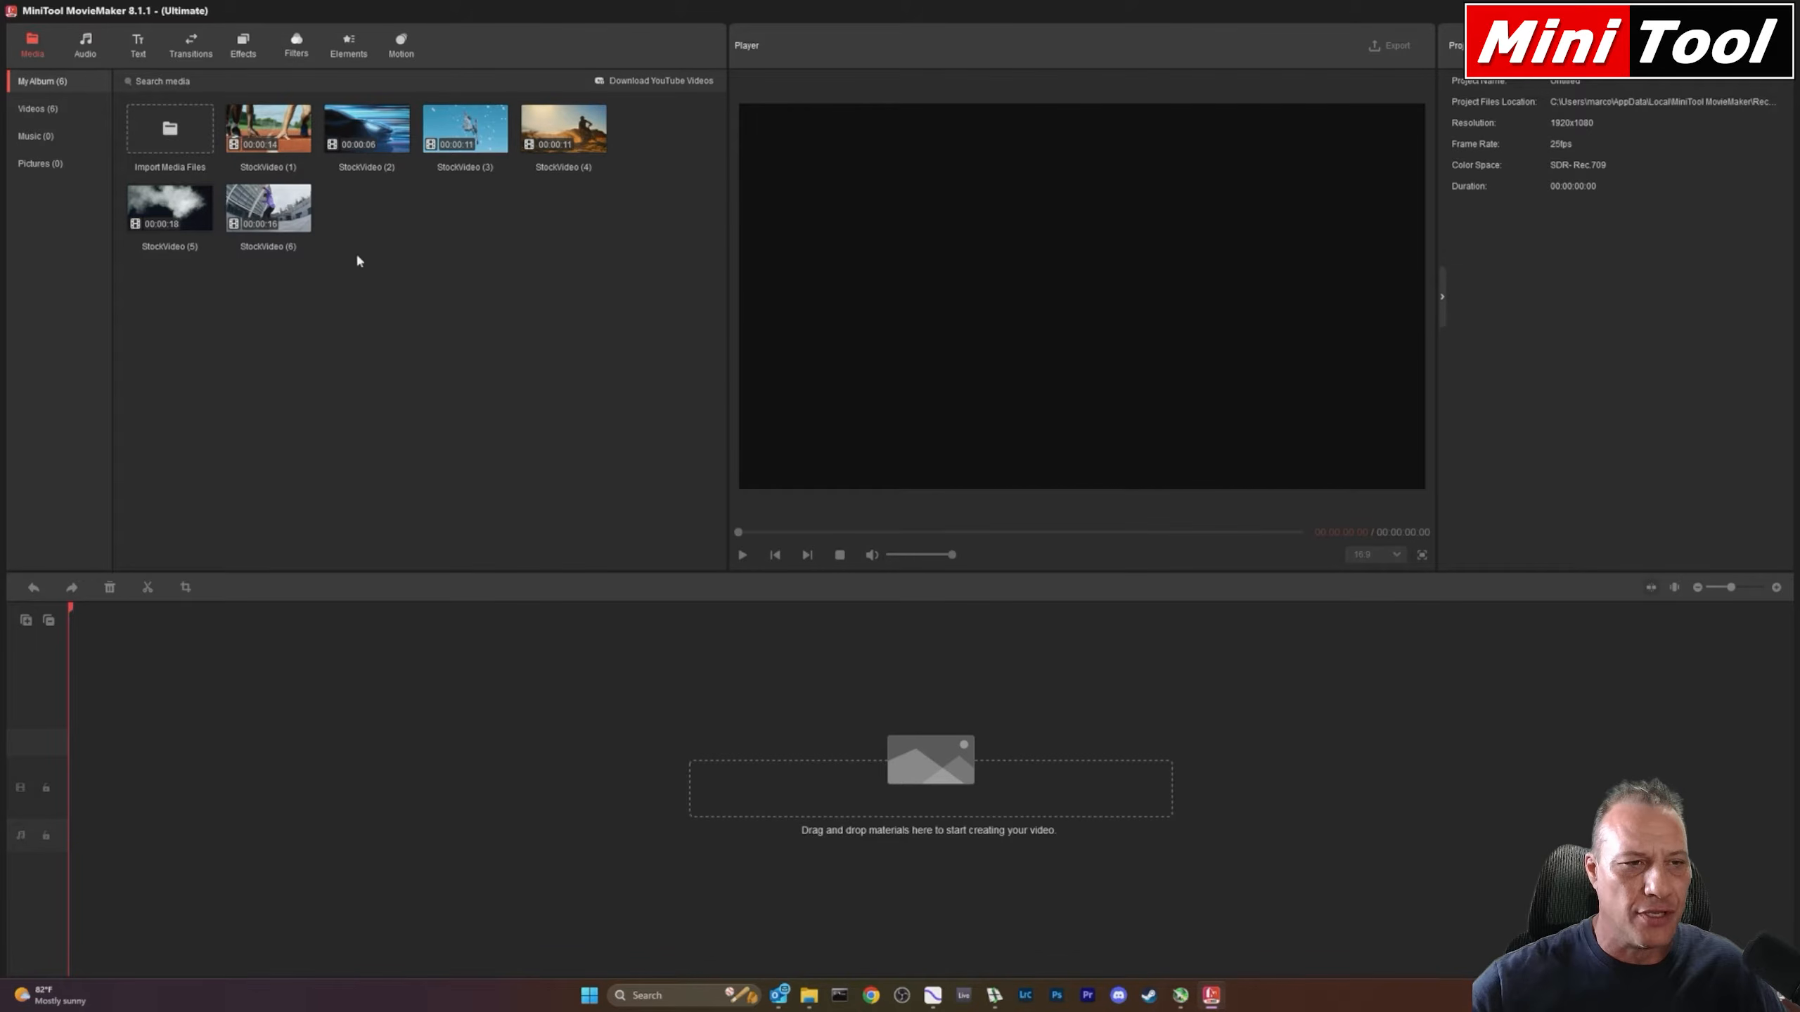
Add StockVideo (1) through StockVideo (6) to the timeline in order.
{"action": "left_click", "coordinate": [303, 146]}
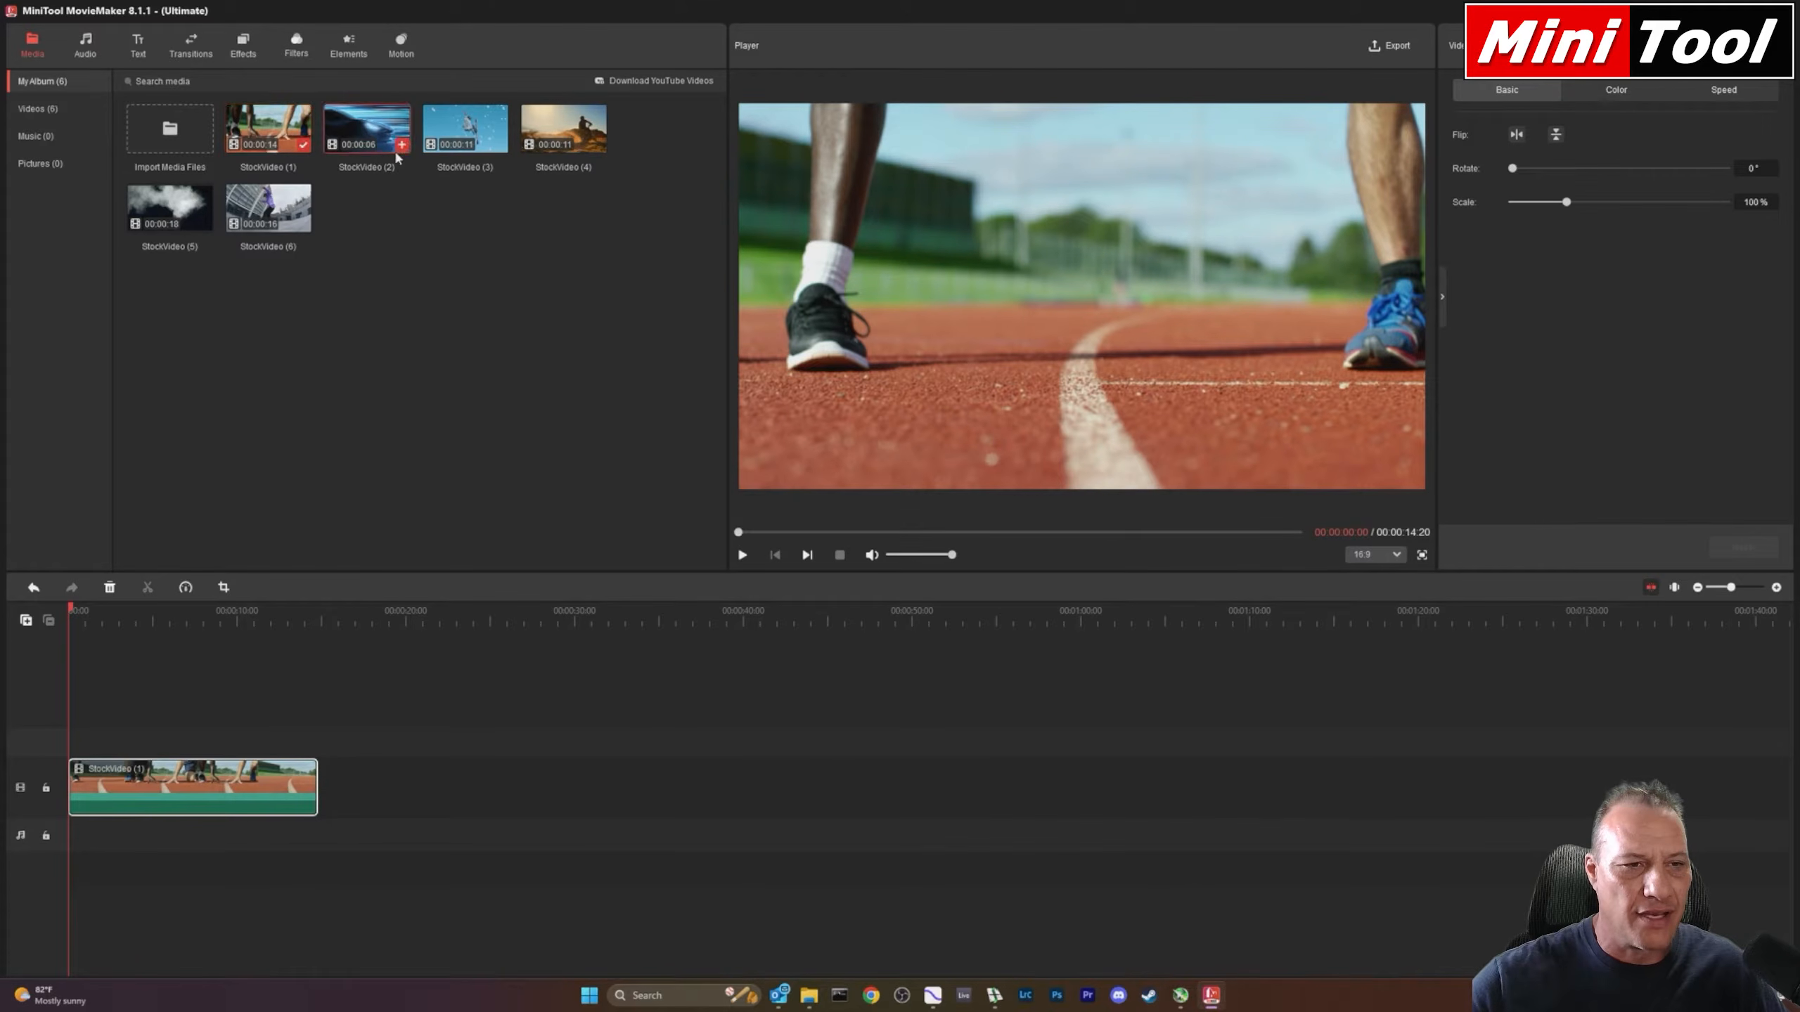
{"action": "left_click", "coordinate": [400, 145]}
{"action": "left_click", "coordinate": [500, 145]}
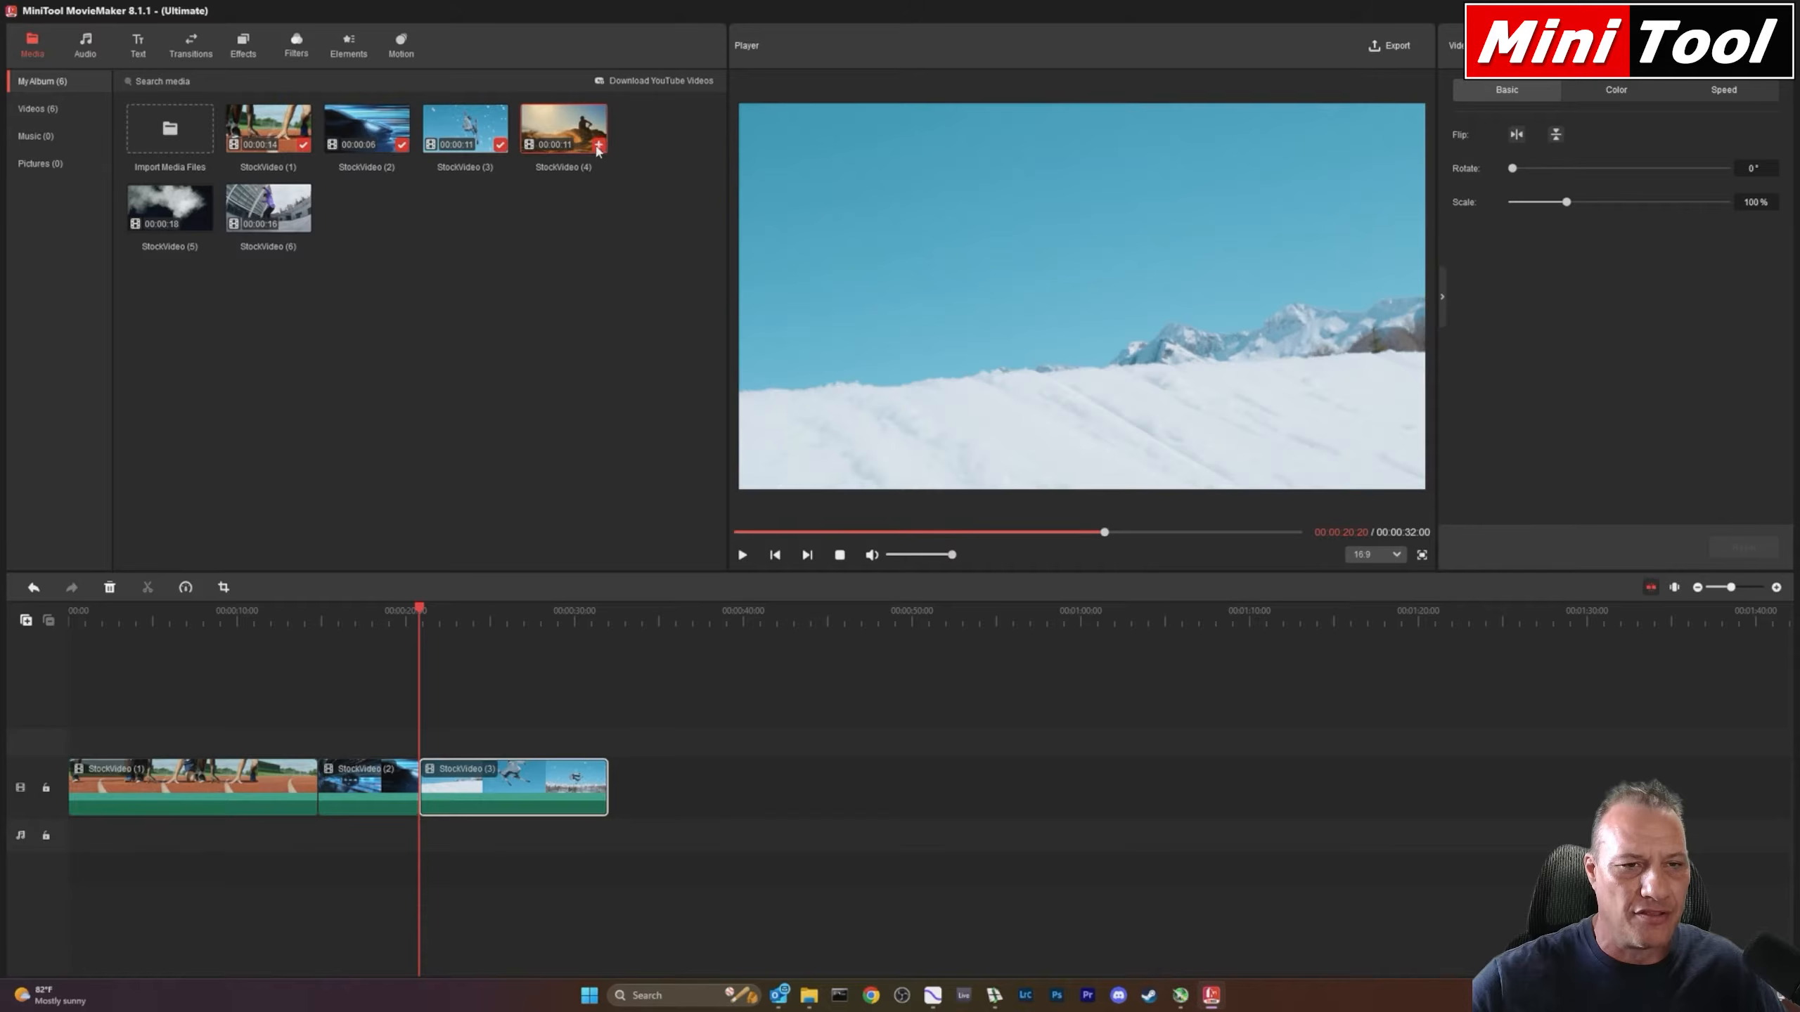
{"action": "left_click", "coordinate": [599, 145]}
{"action": "left_click", "coordinate": [205, 224]}
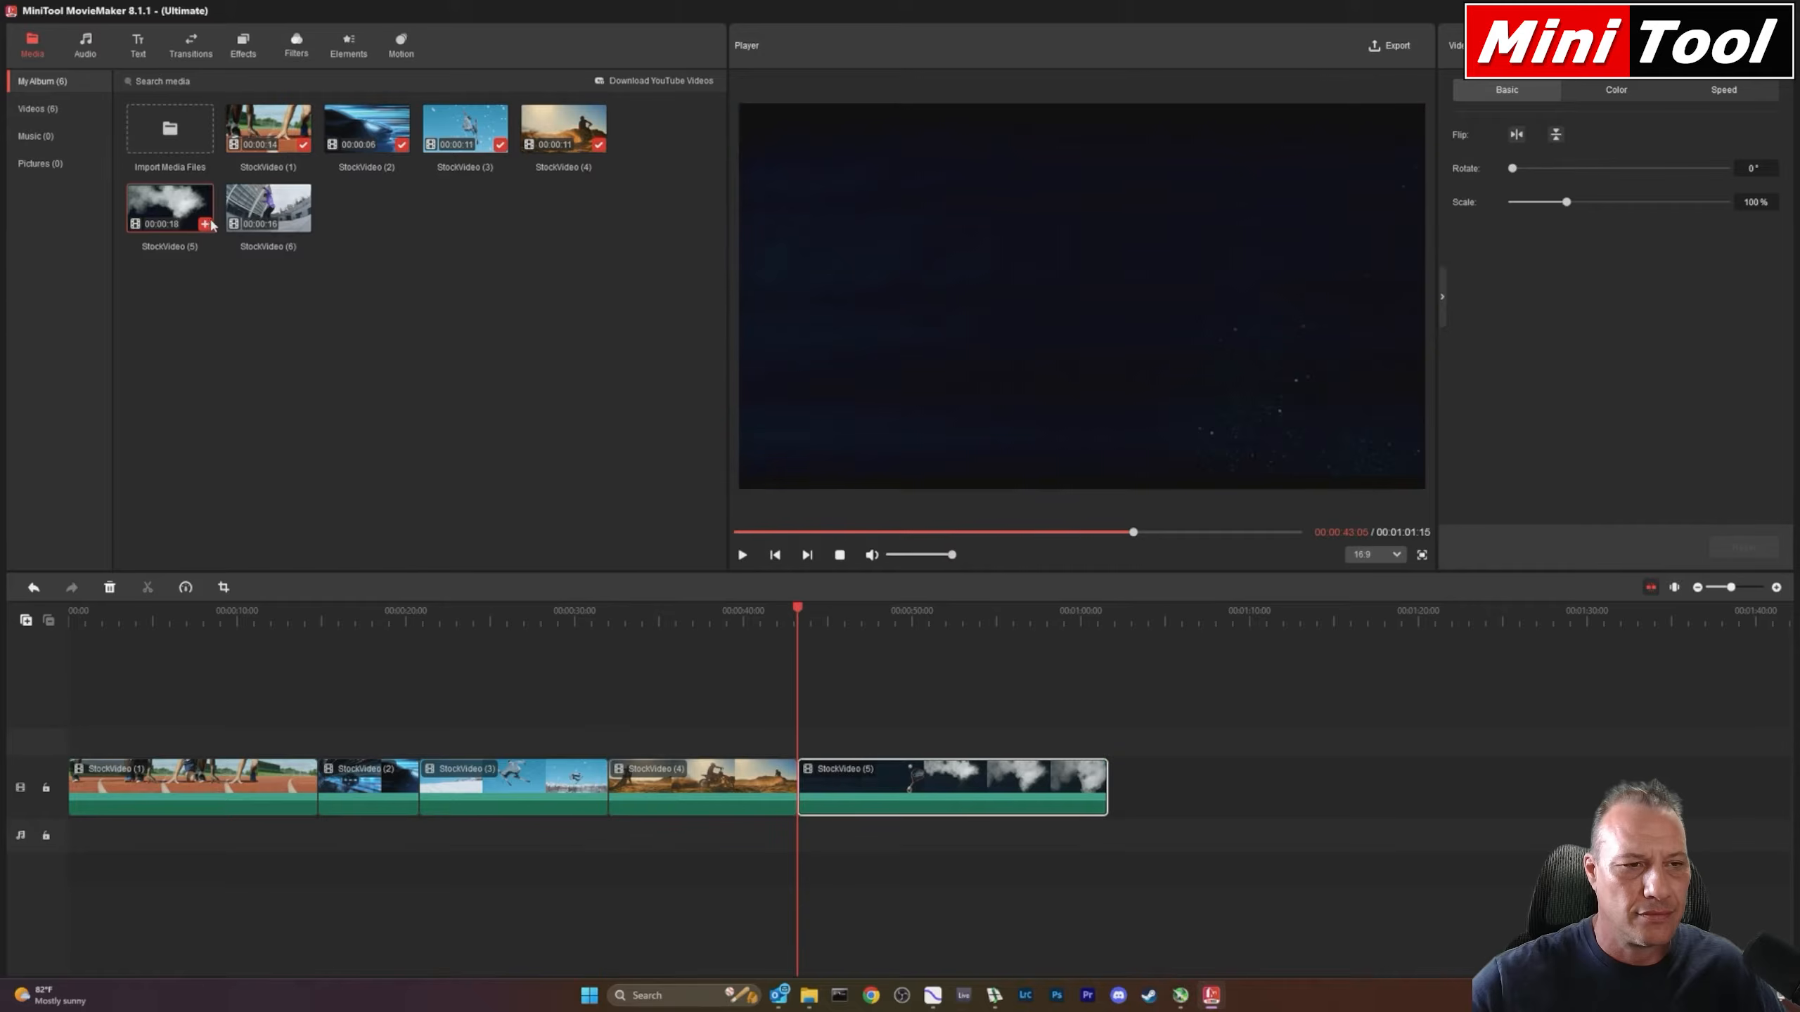
{"action": "left_click", "coordinate": [303, 225]}
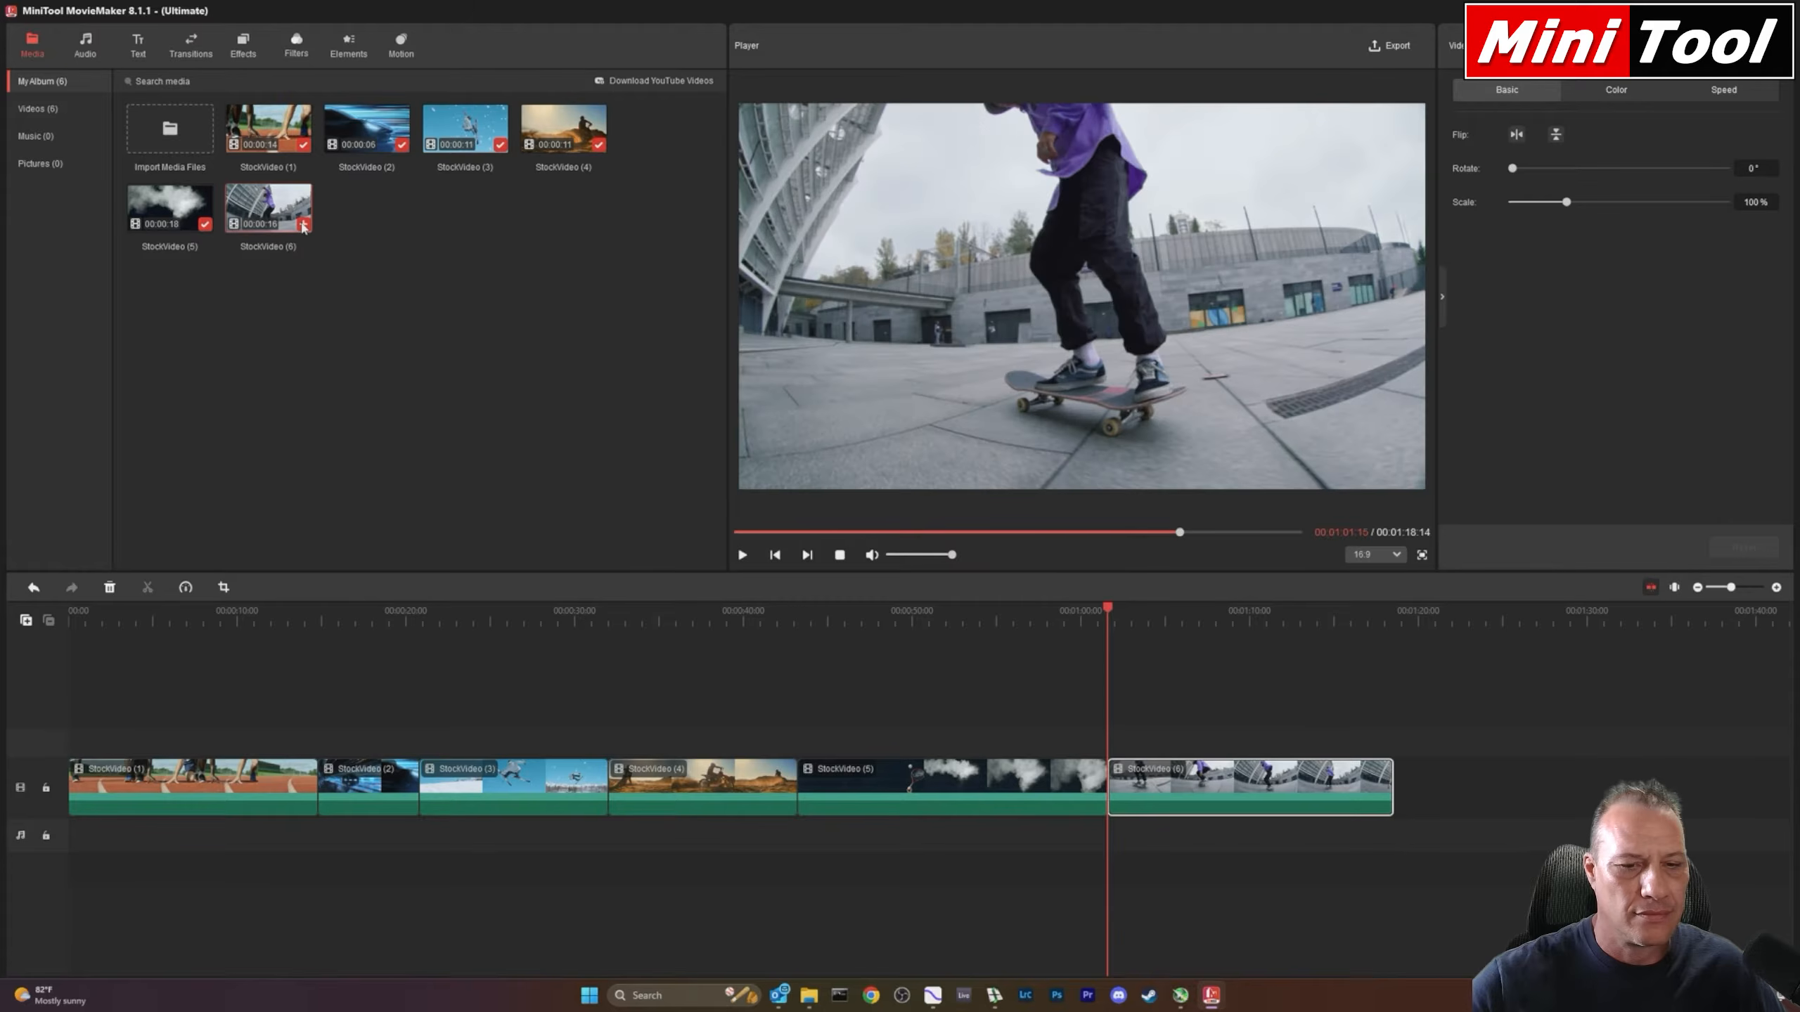
Play the timeline from the start to preview the clips.
{"action": "left_click", "coordinate": [101, 627]}
{"action": "key", "text": "space"}
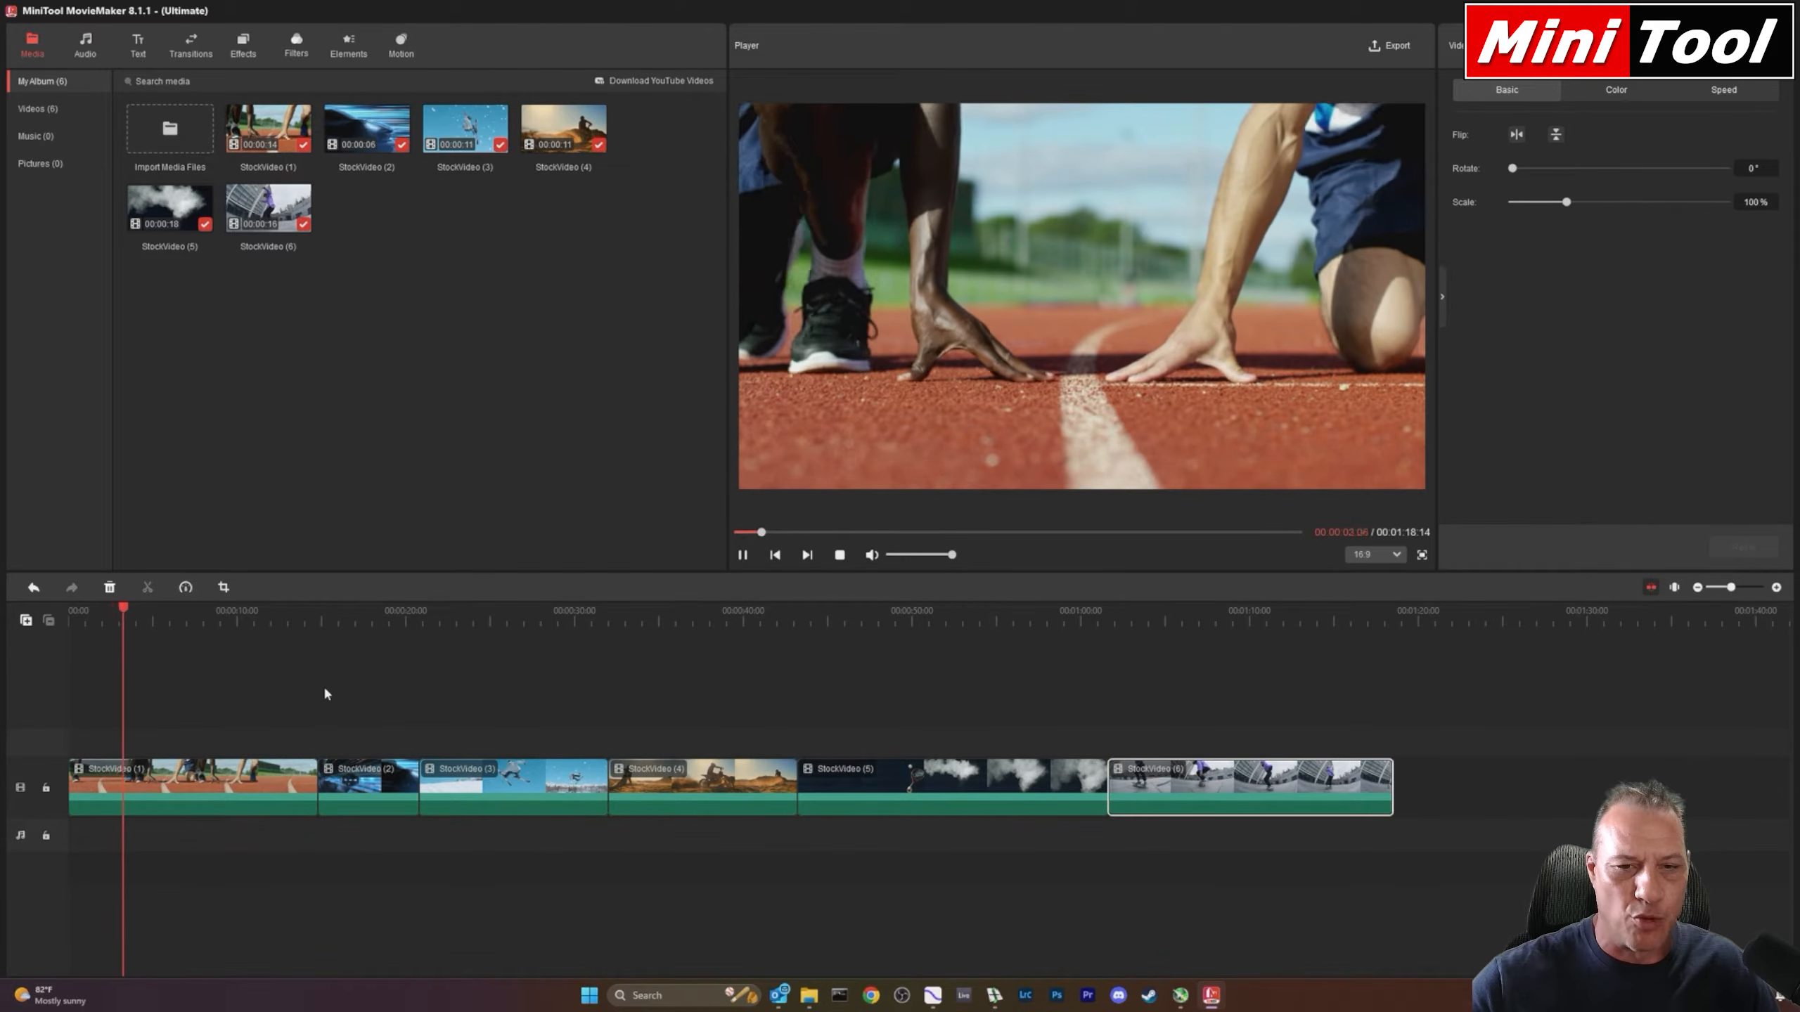
{"action": "key", "text": "space"}
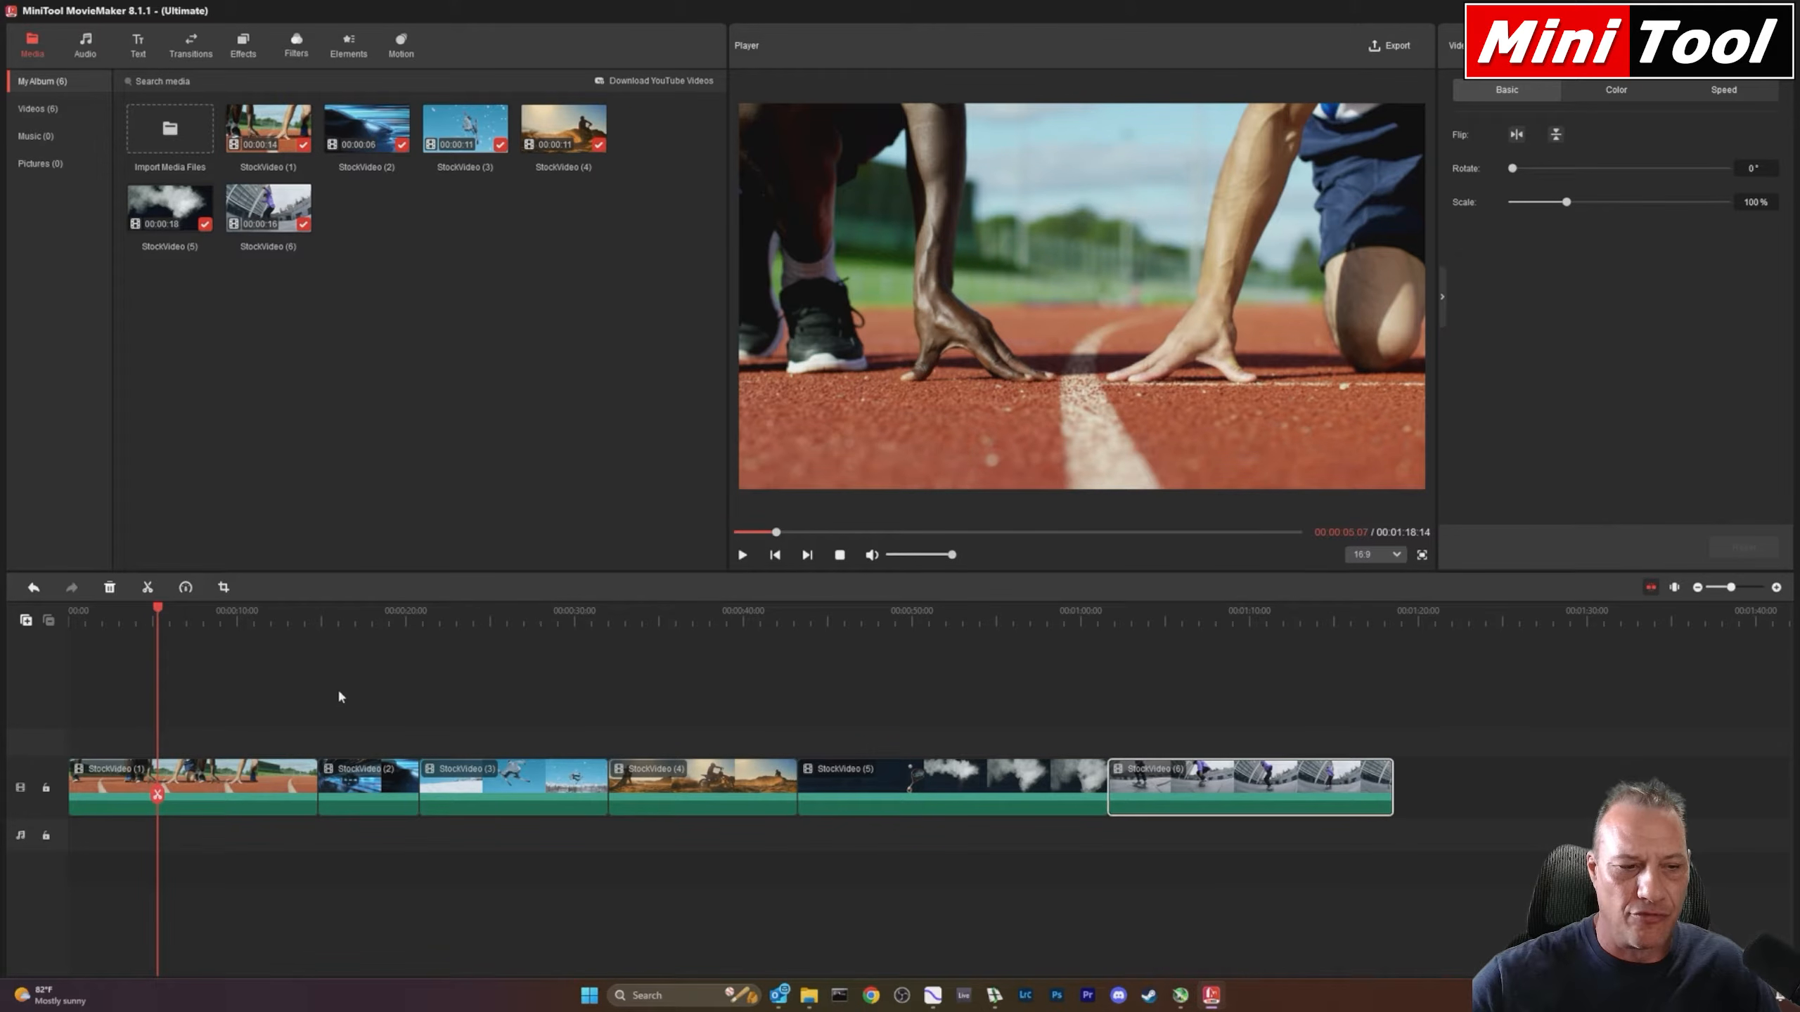
Split StockVideo (1) at about 8 seconds and delete its first part.
{"action": "left_click", "coordinate": [121, 619]}
{"action": "left_click_drag", "start_coordinate": [120, 618], "coordinate": [381, 900]}
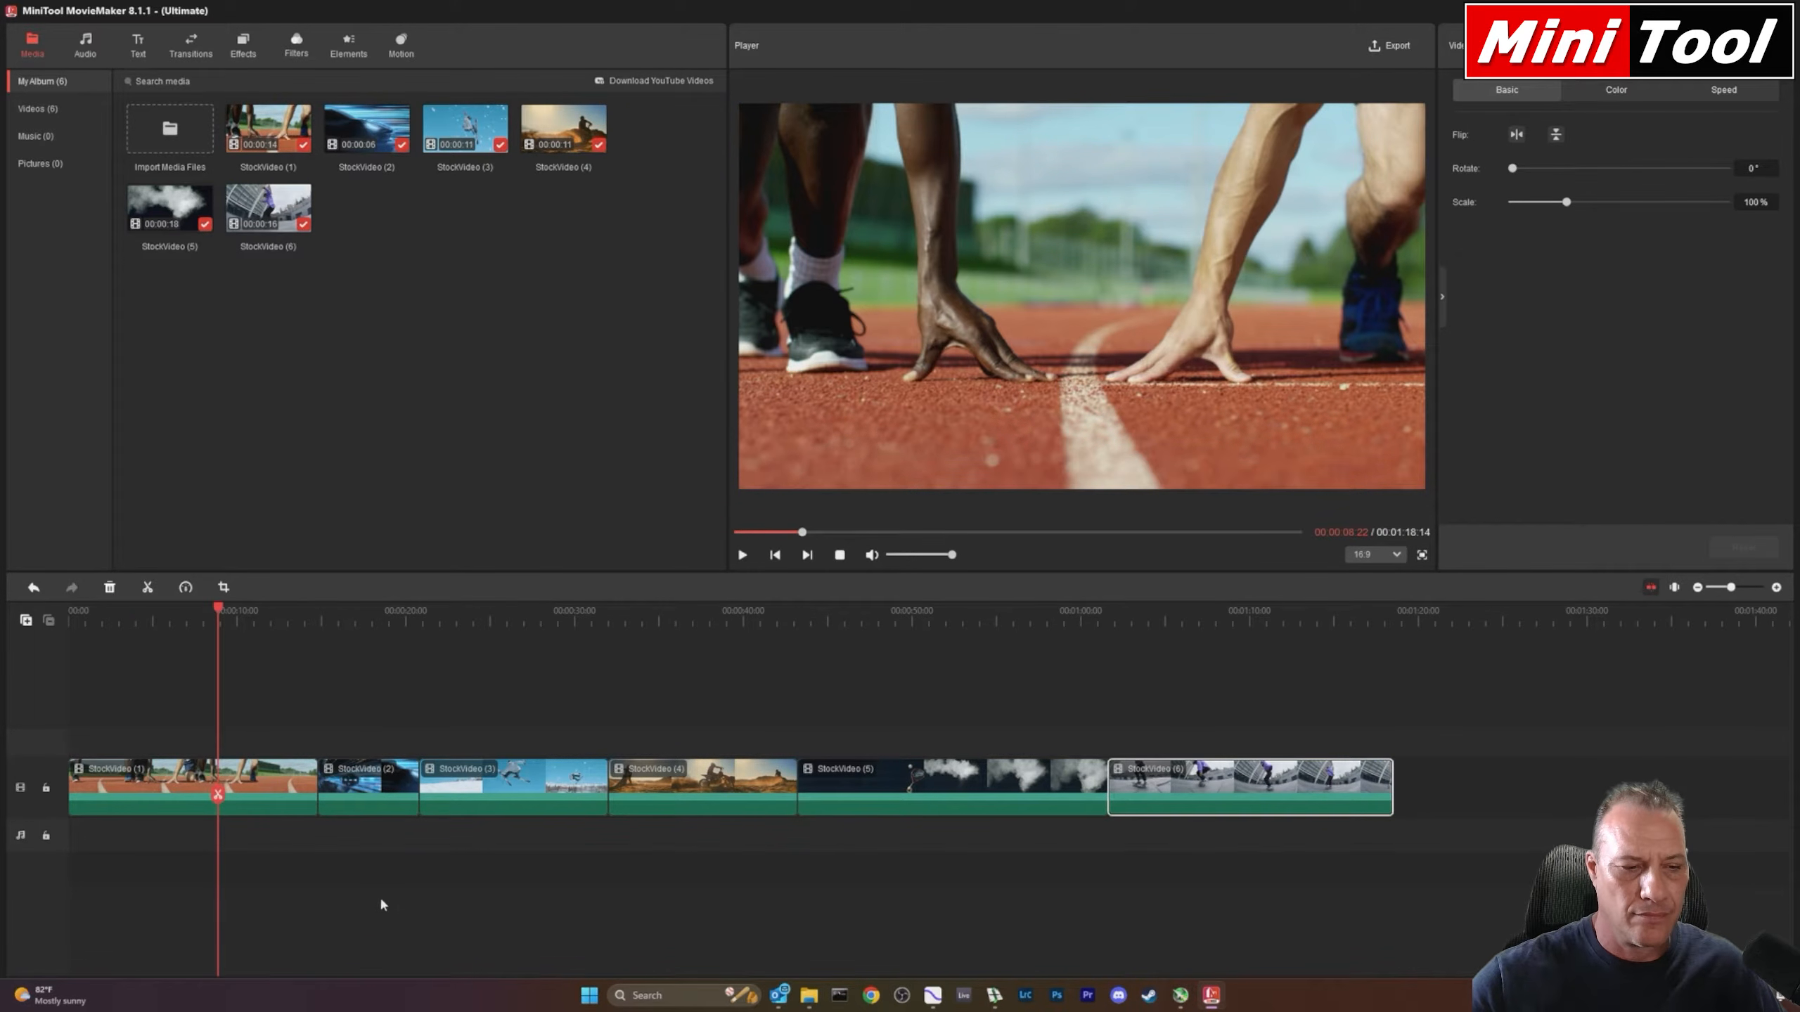
{"action": "left_click", "coordinate": [218, 794]}
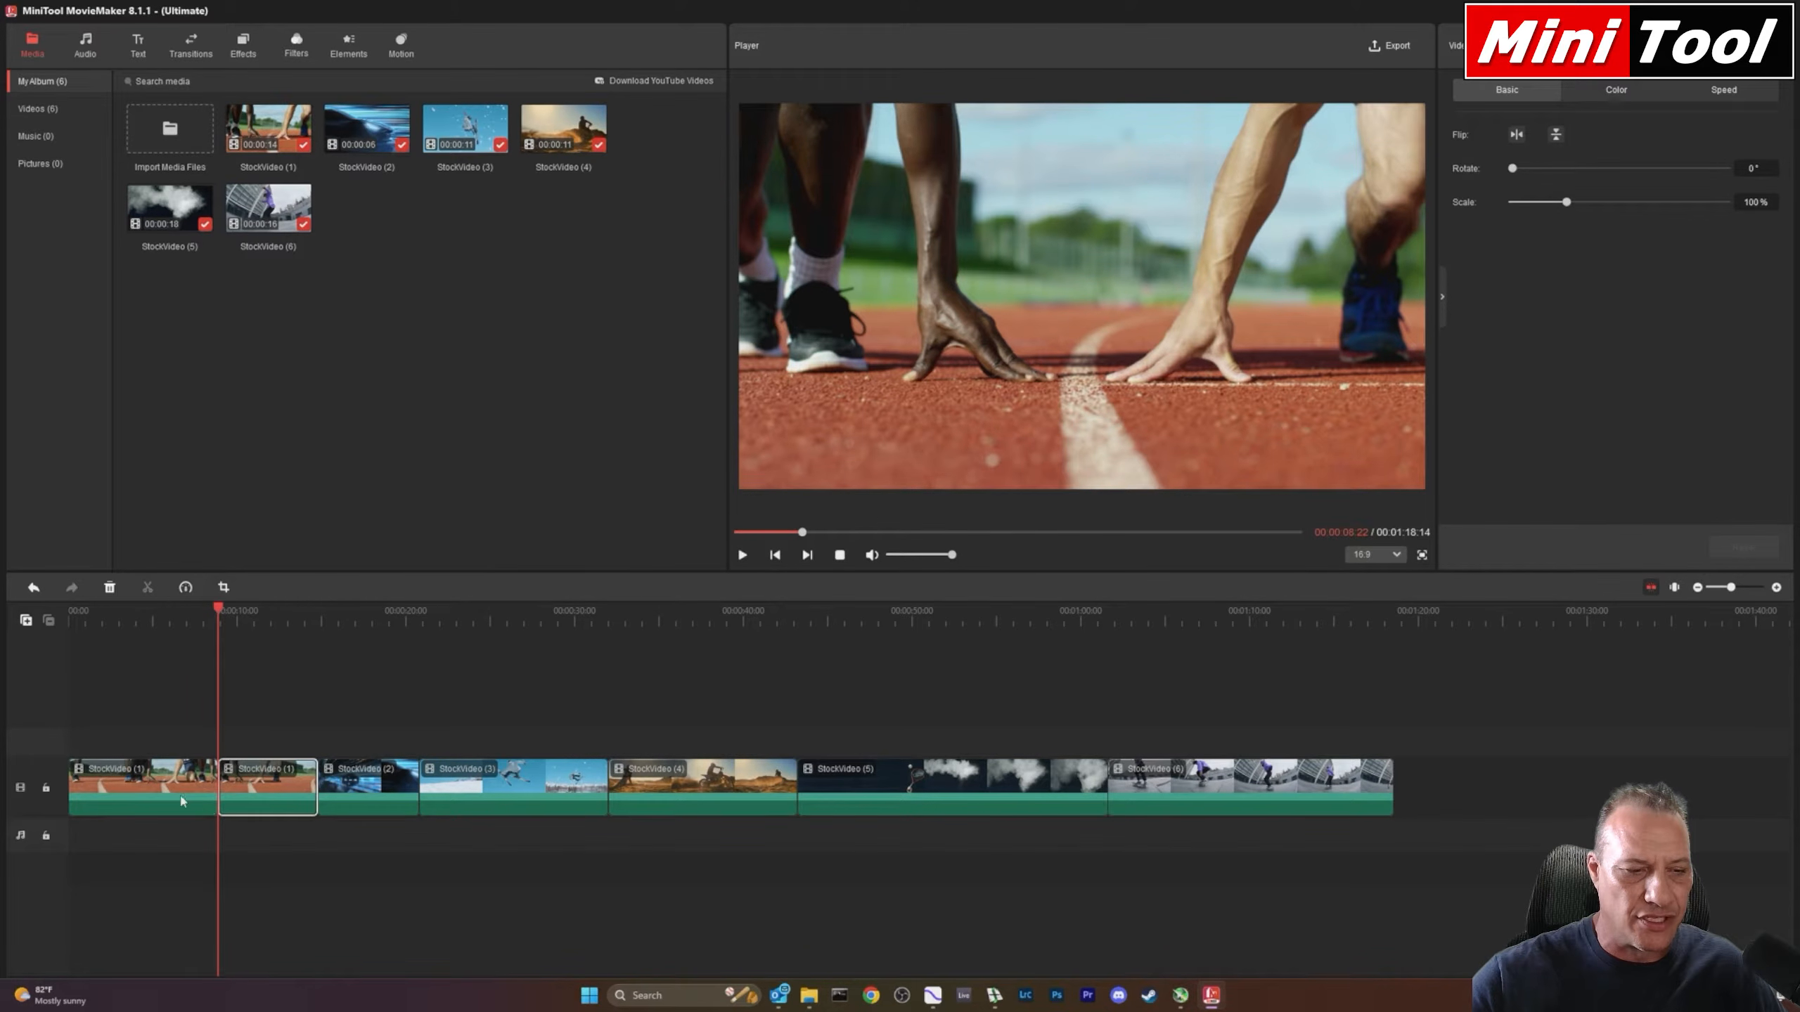
{"action": "left_click", "coordinate": [151, 780]}
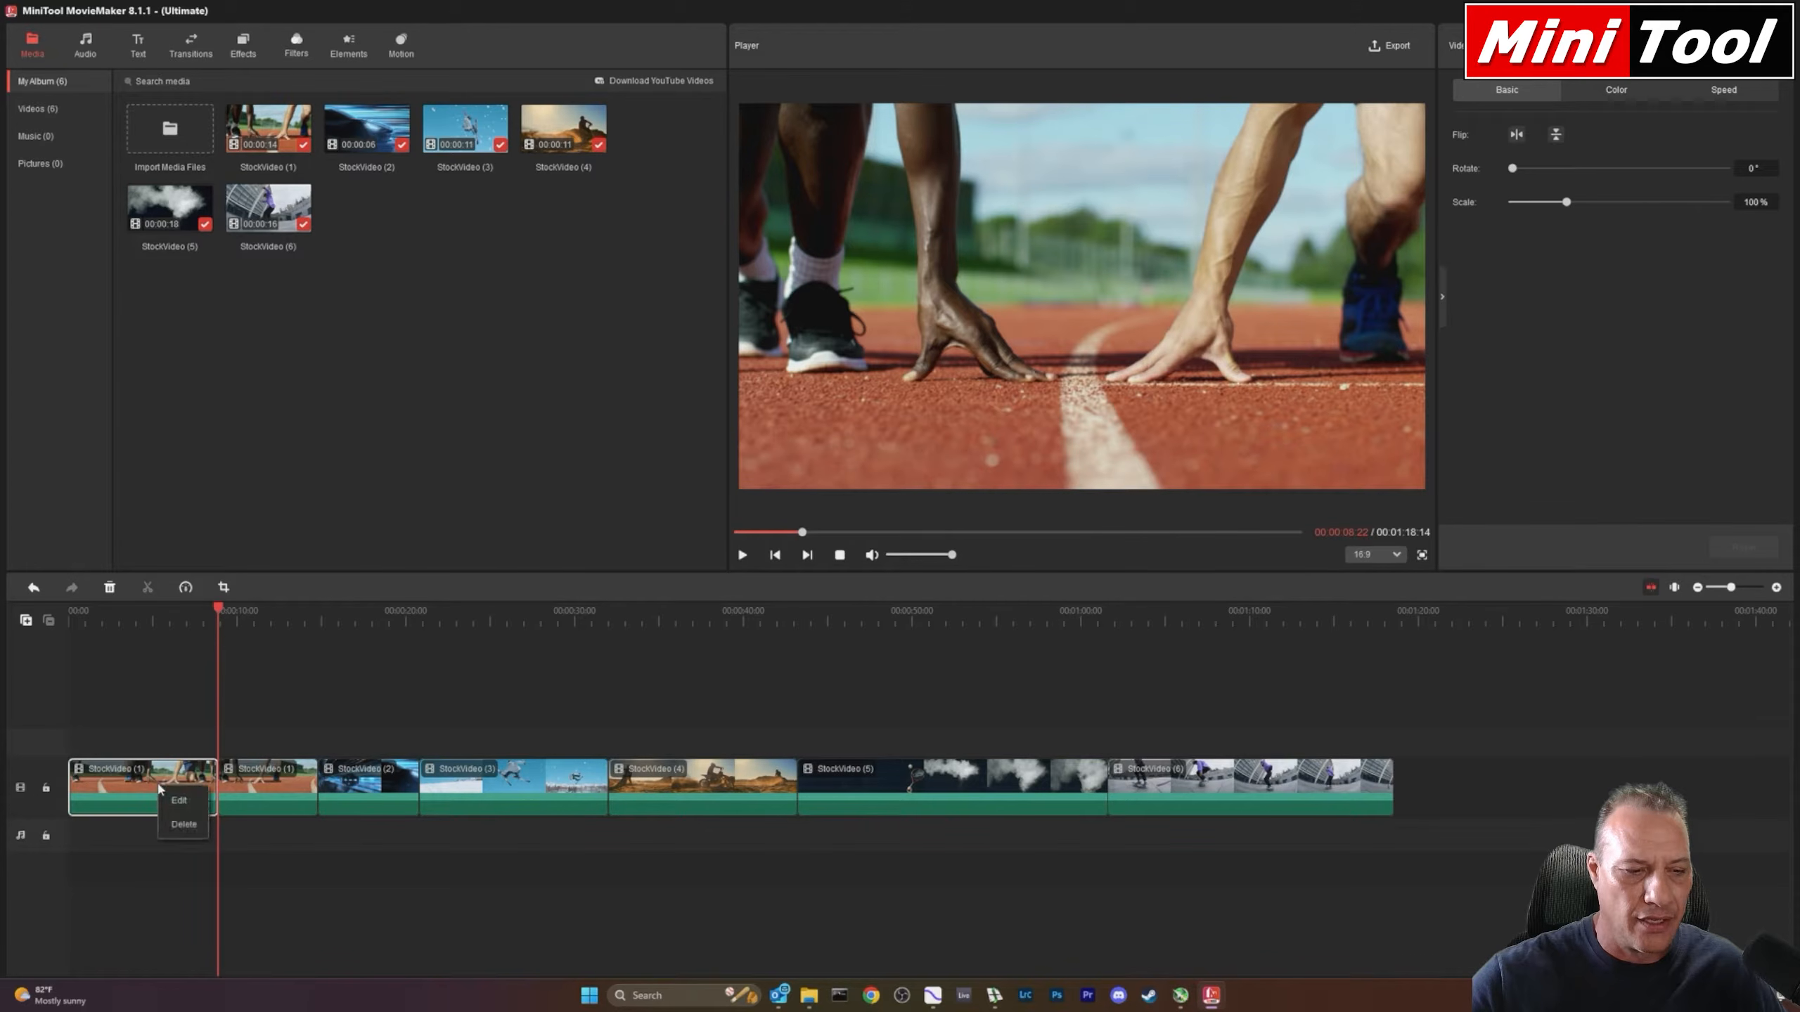
{"action": "key", "text": "Delete"}
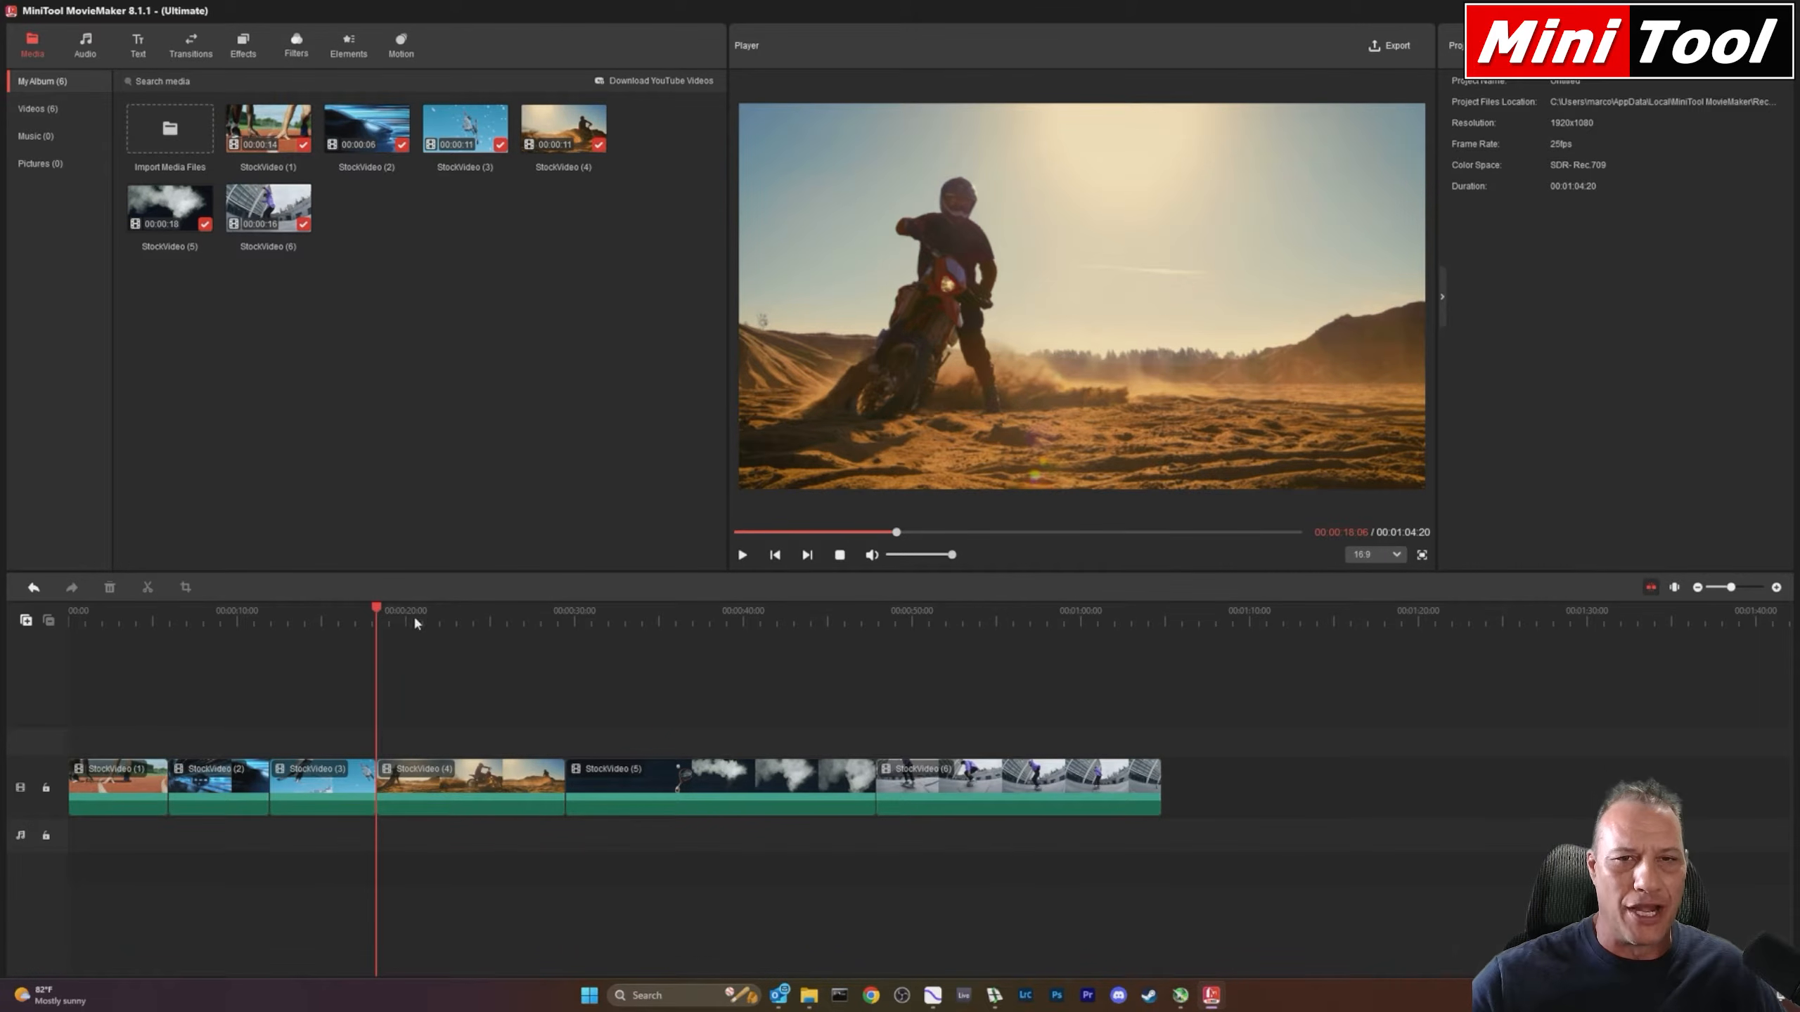
Shorten StockVideo (5) and cut off the end of StockVideo (6) on the timeline.
{"action": "left_click", "coordinate": [420, 617]}
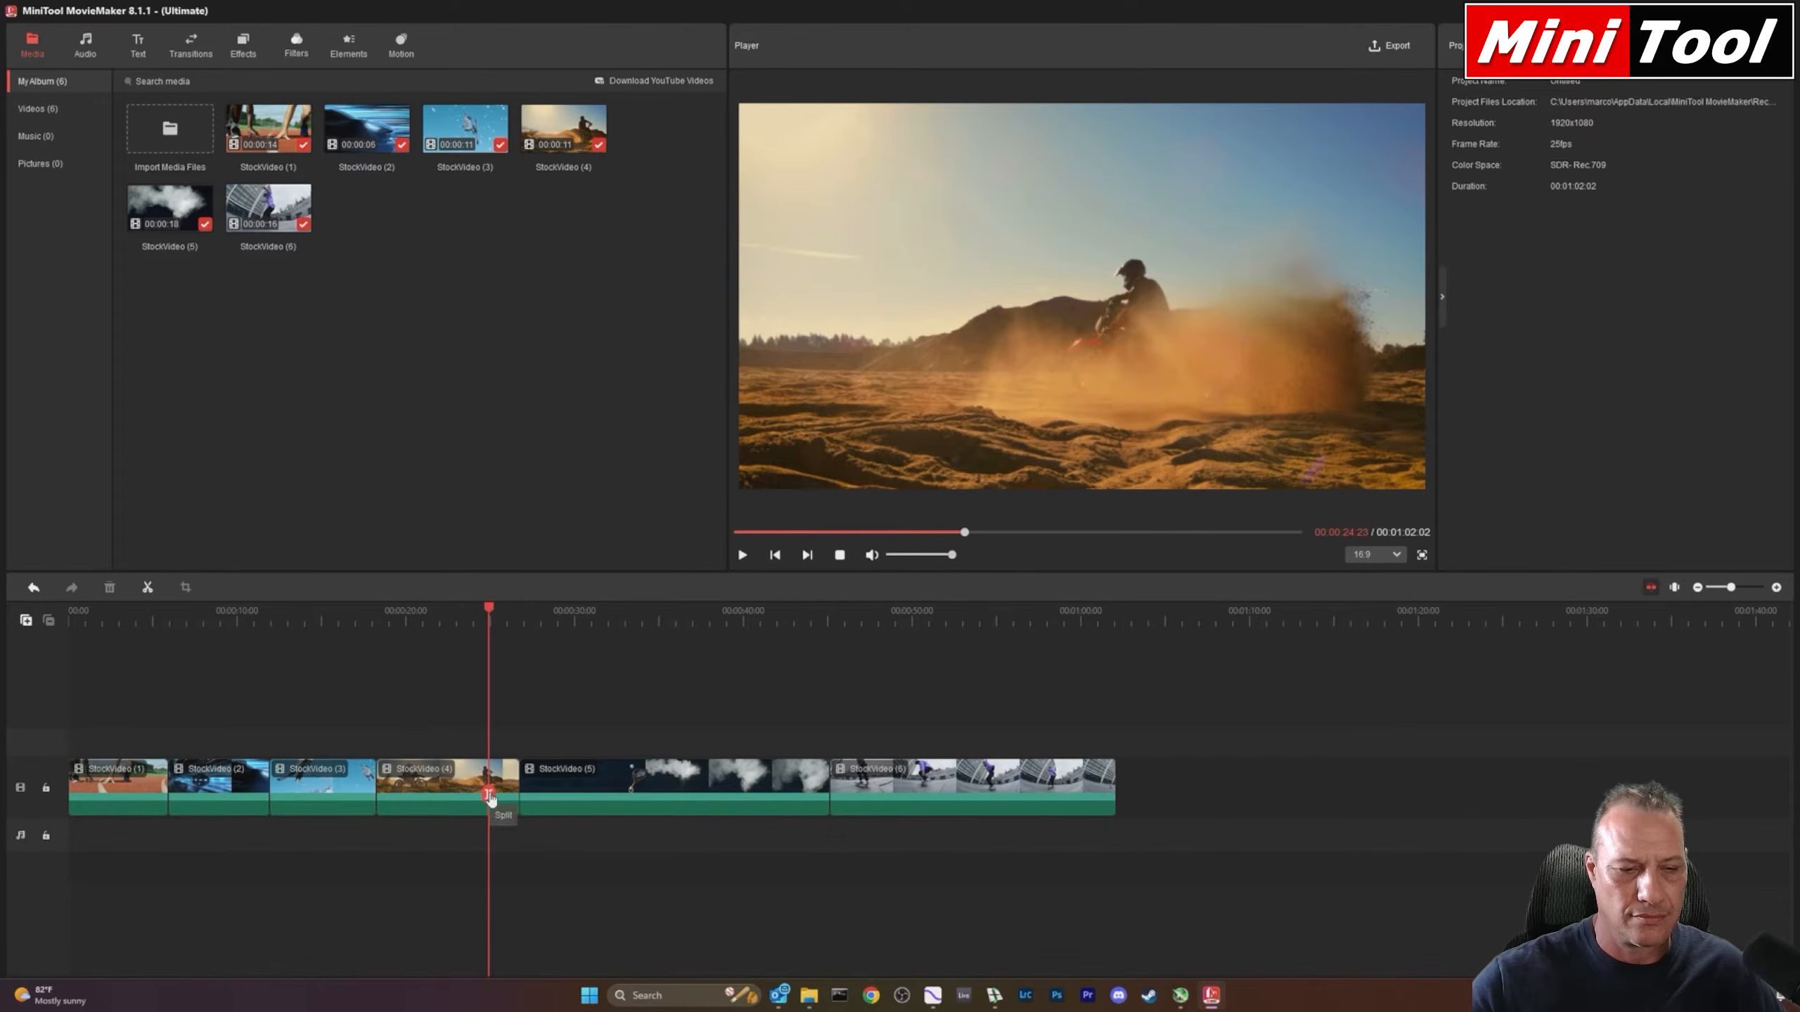
{"action": "left_click", "coordinate": [489, 796]}
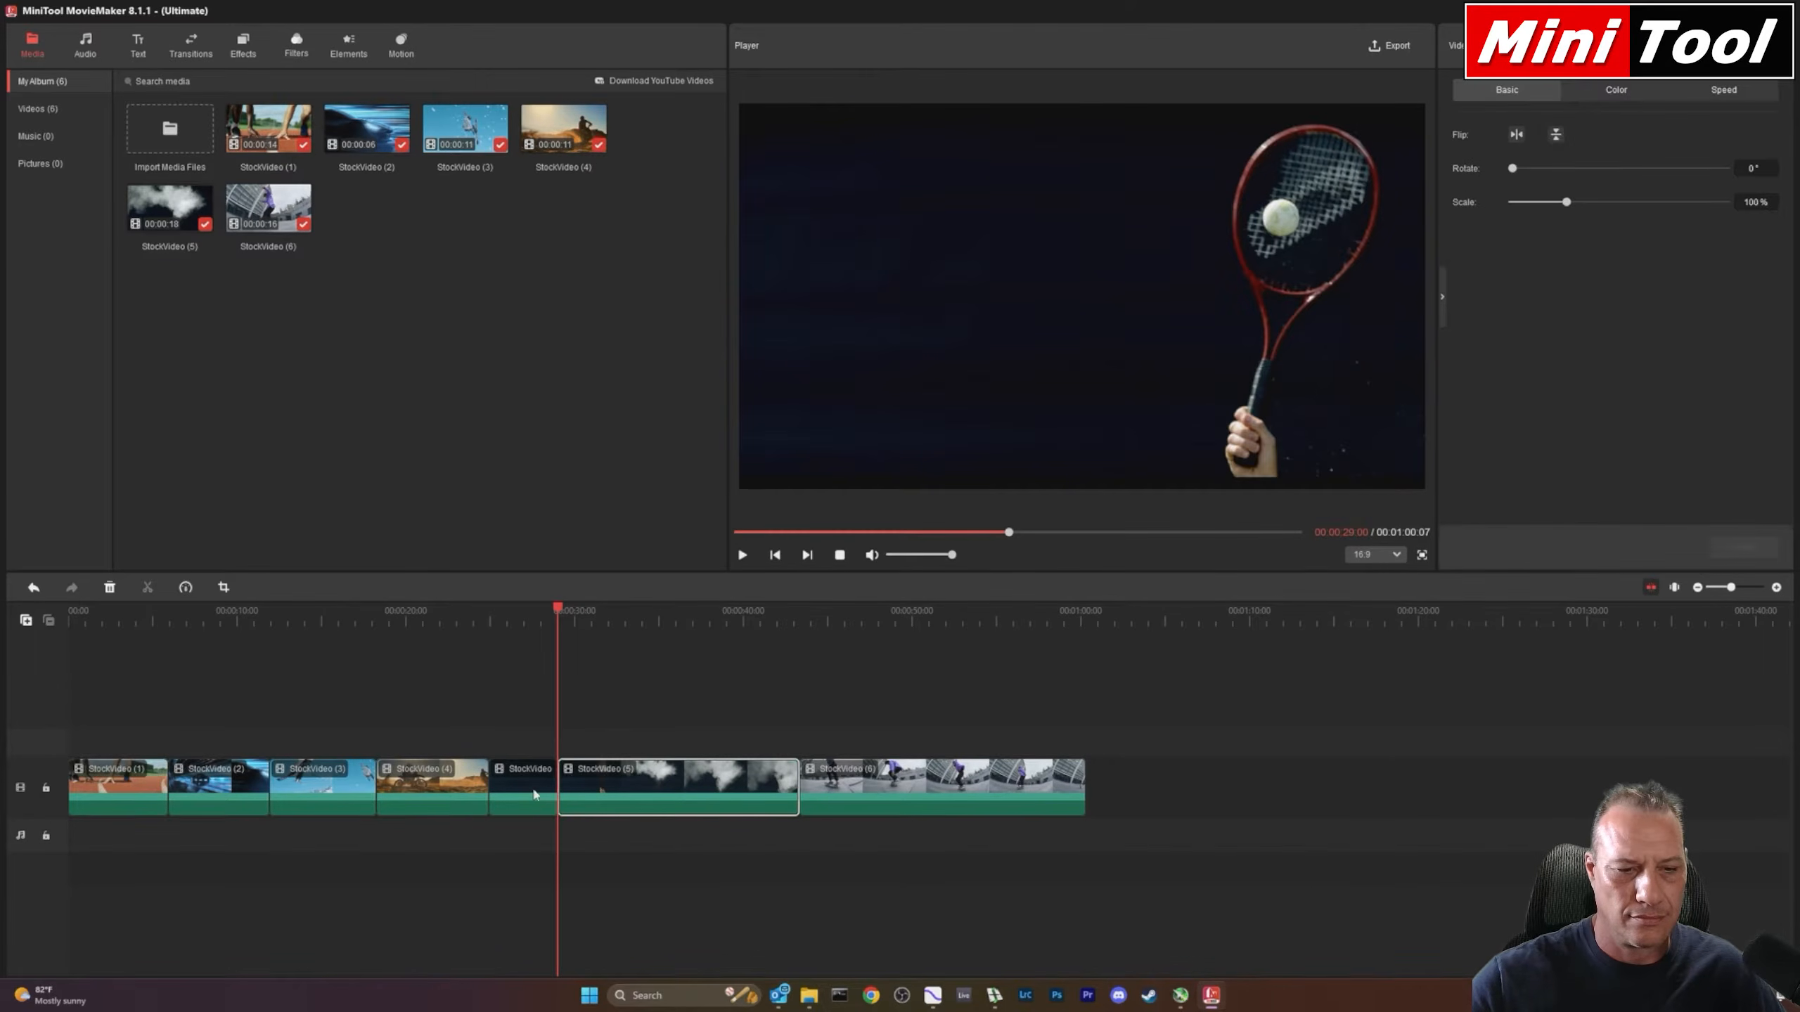
{"action": "left_click", "coordinate": [904, 619]}
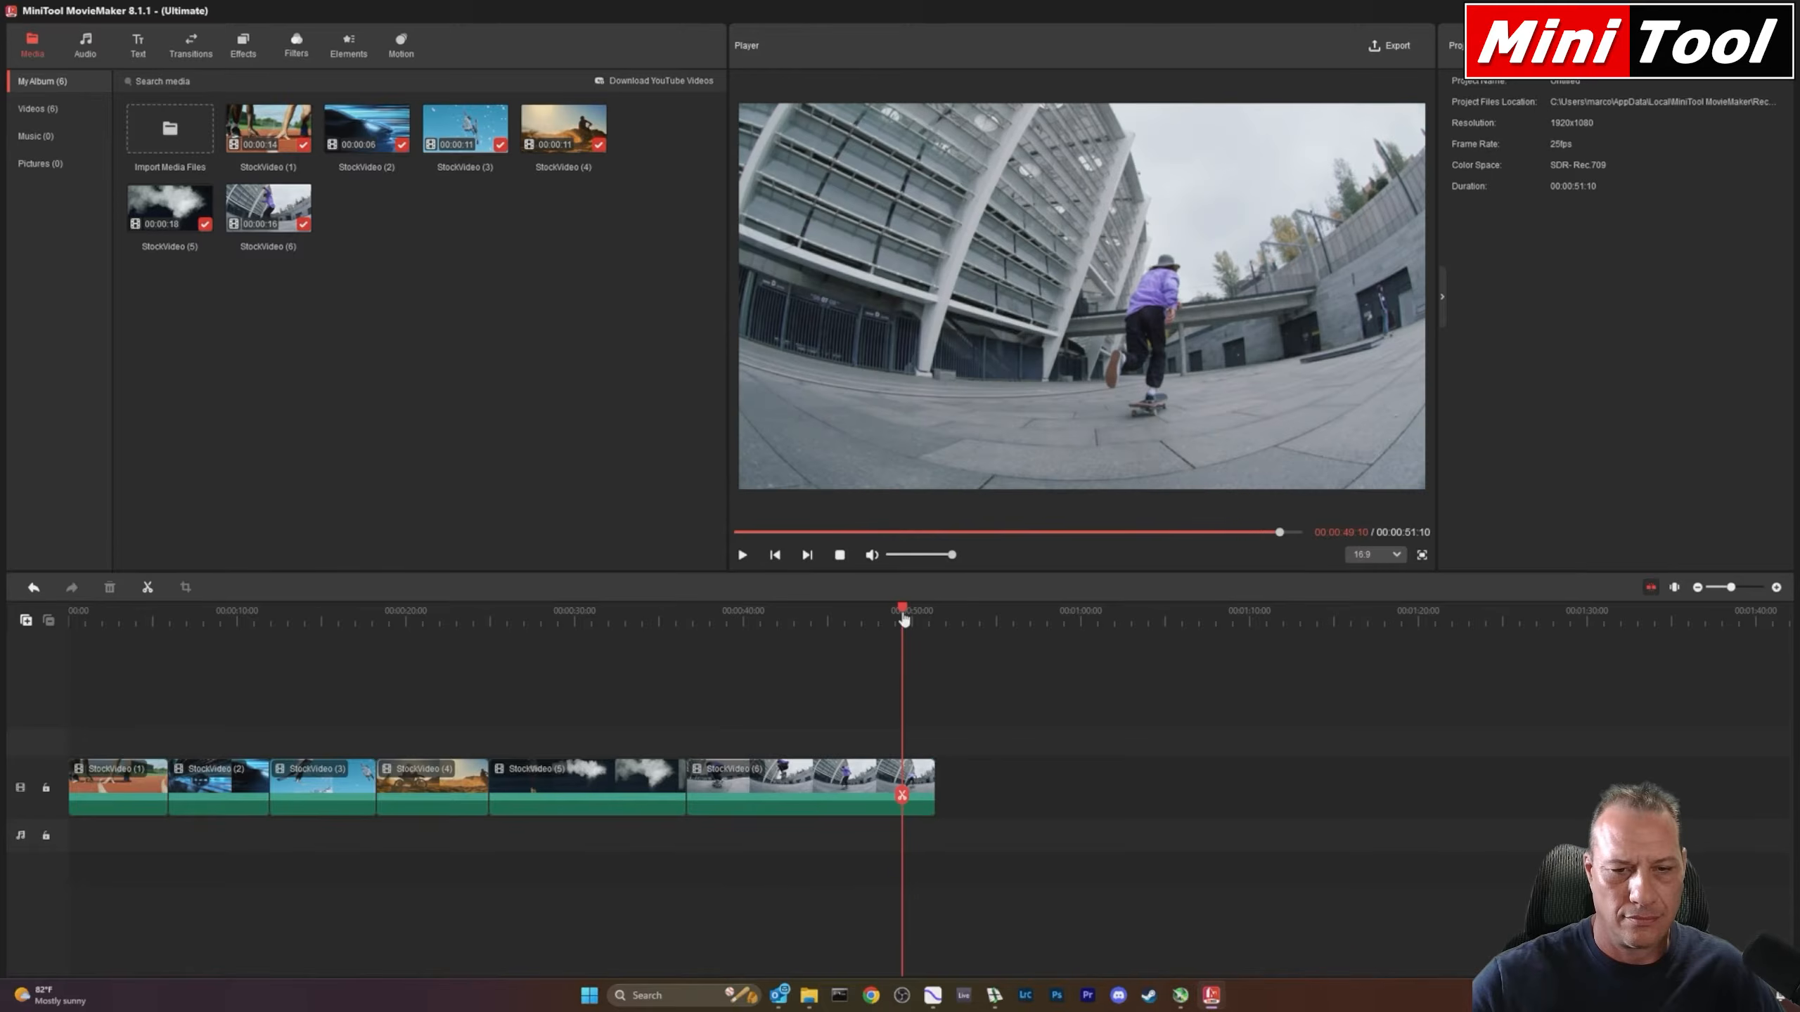
{"action": "left_click", "coordinate": [838, 614]}
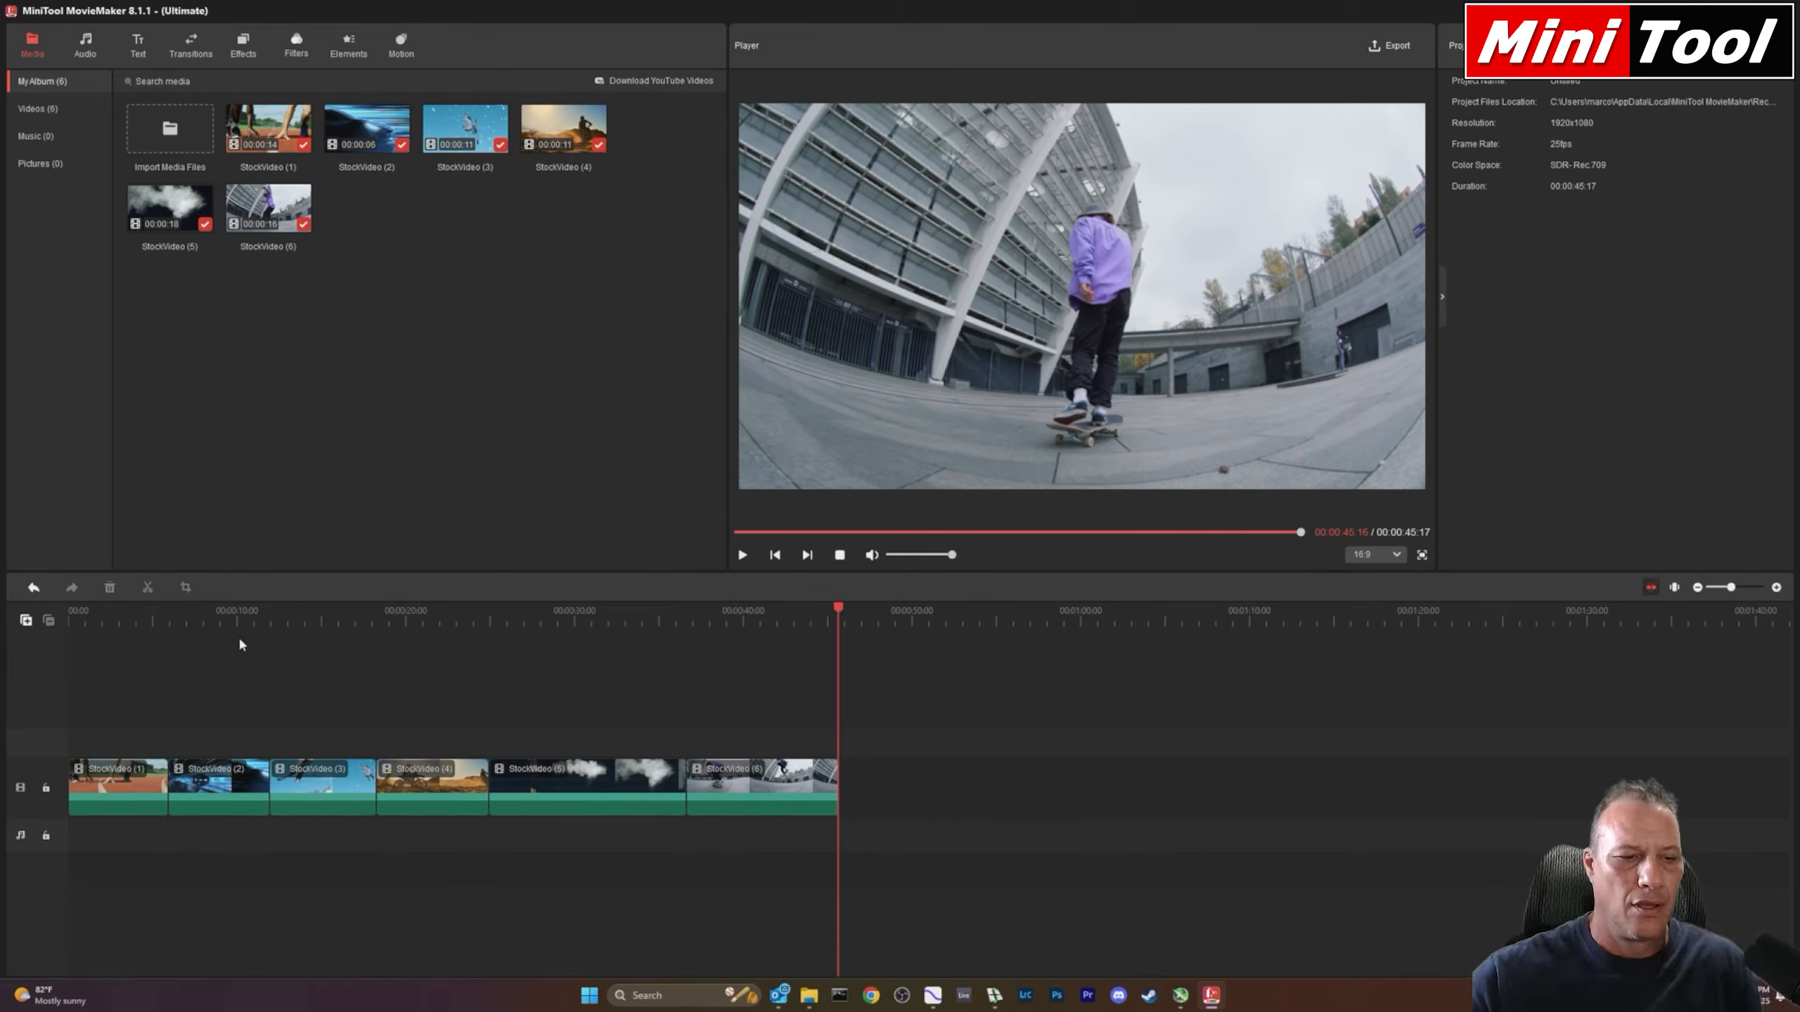
Apply the Cool filter at the start of the timeline.
{"action": "left_click", "coordinate": [149, 620]}
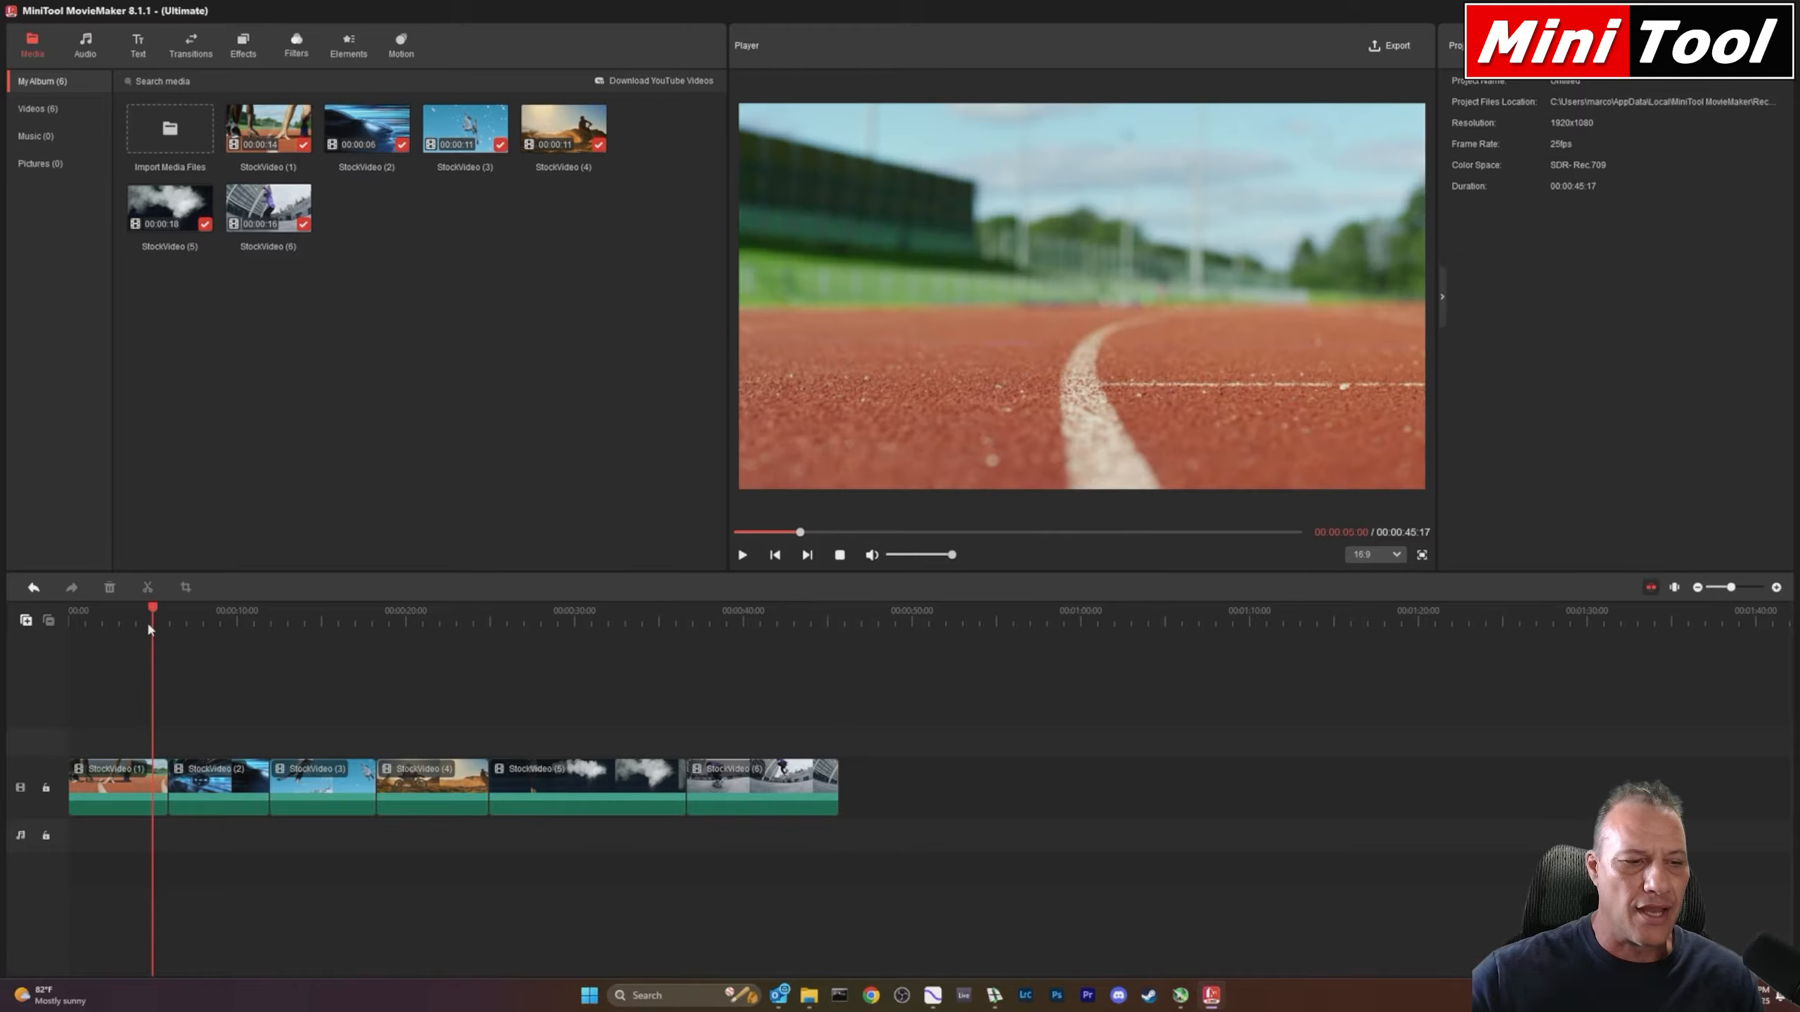
{"action": "left_click", "coordinate": [86, 621]}
{"action": "left_click", "coordinate": [80, 621]}
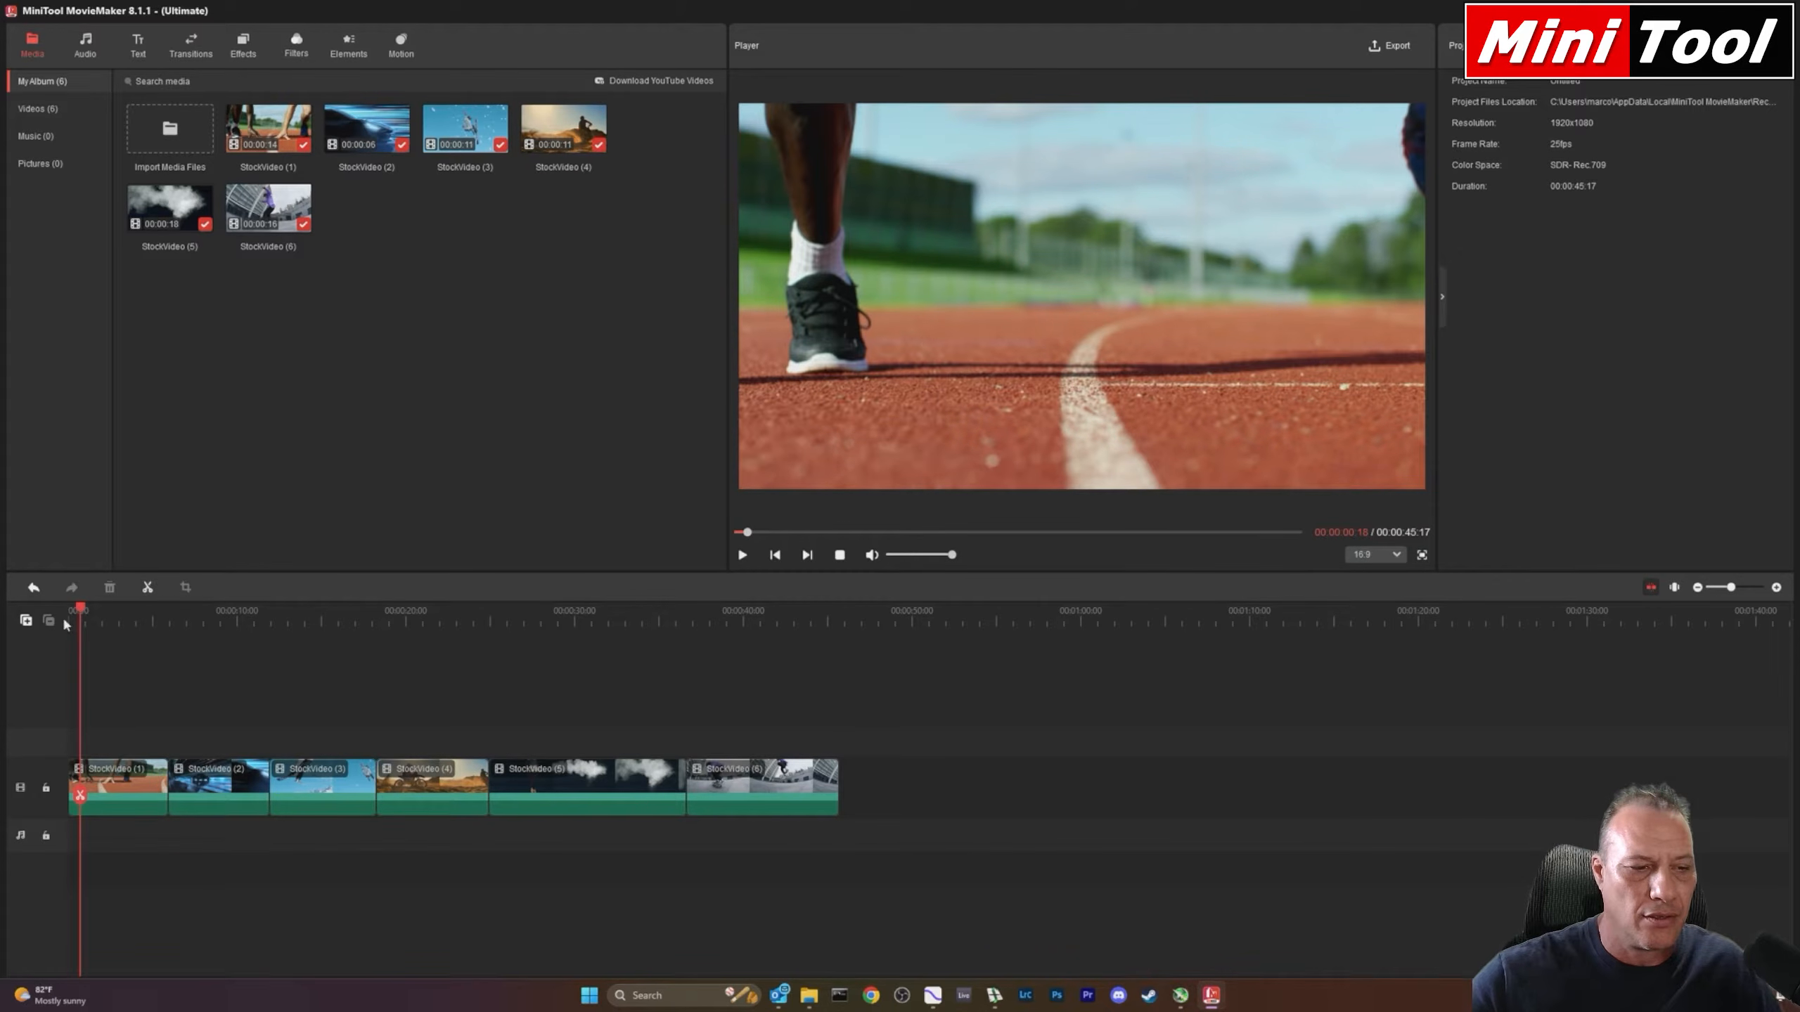
{"action": "left_click_drag", "start_coordinate": [80, 620], "coordinate": [71, 619]}
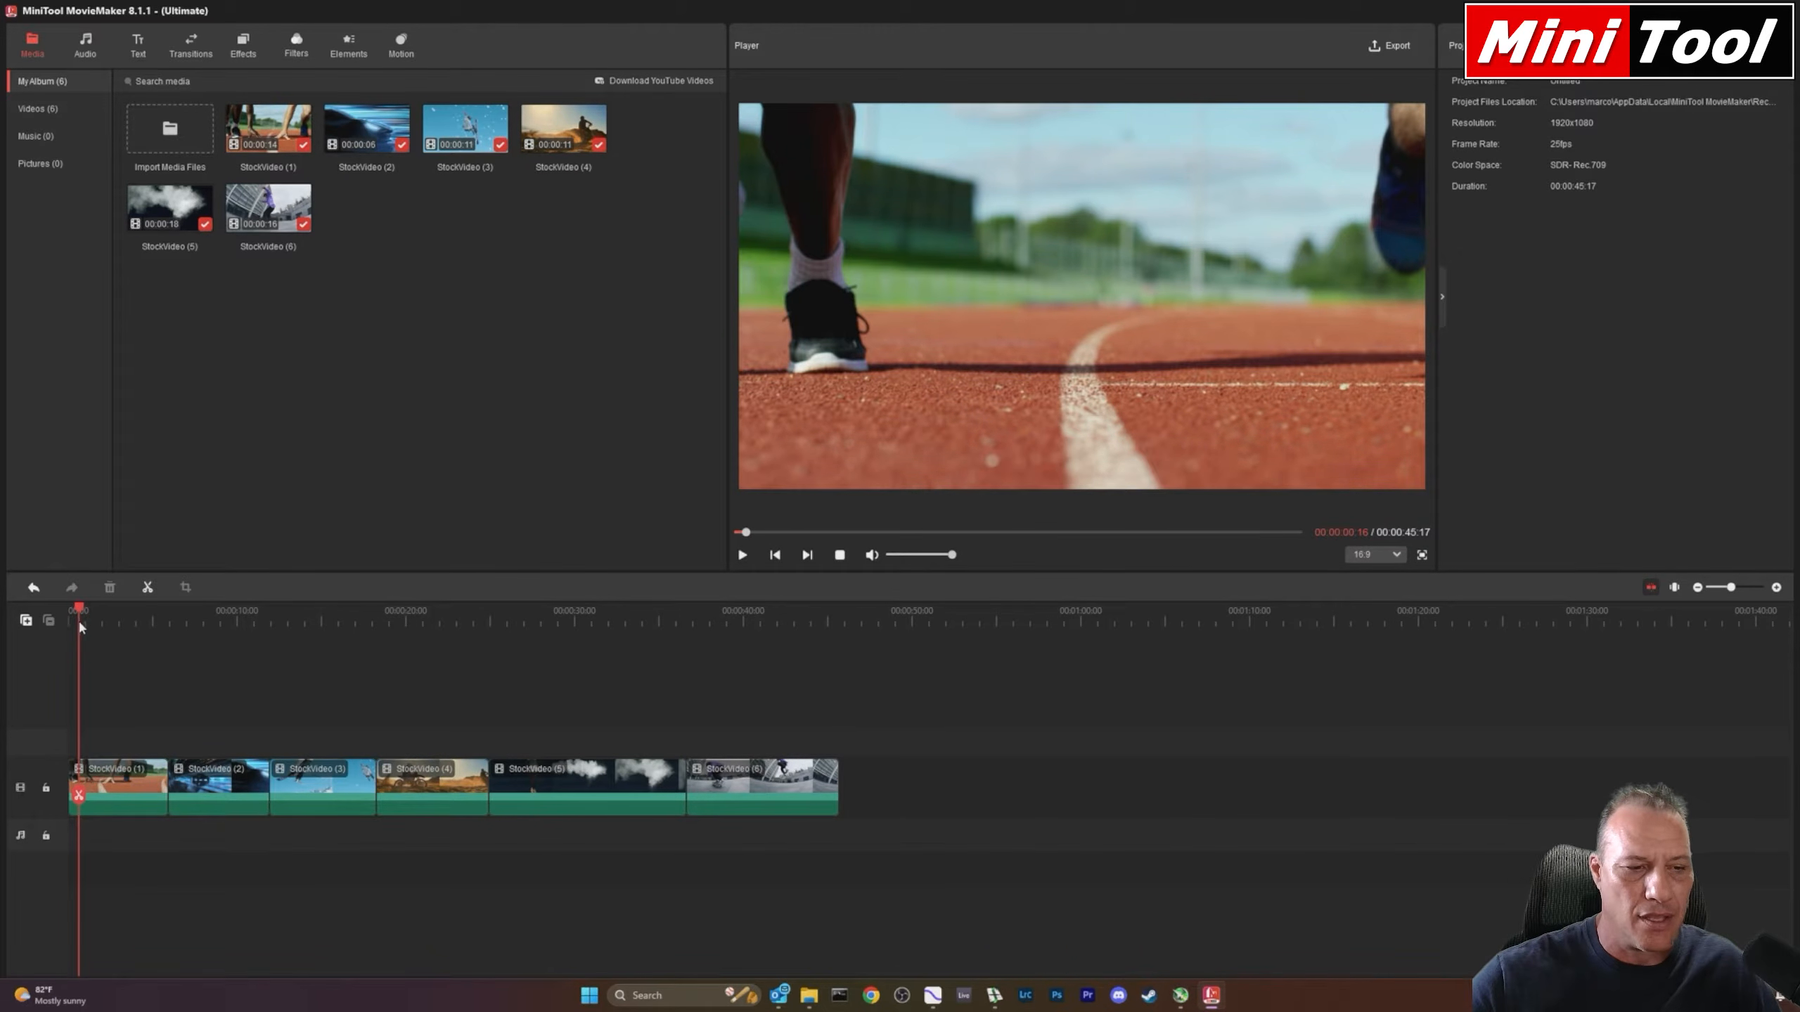
{"action": "left_click", "coordinate": [80, 622]}
{"action": "left_click", "coordinate": [69, 617]}
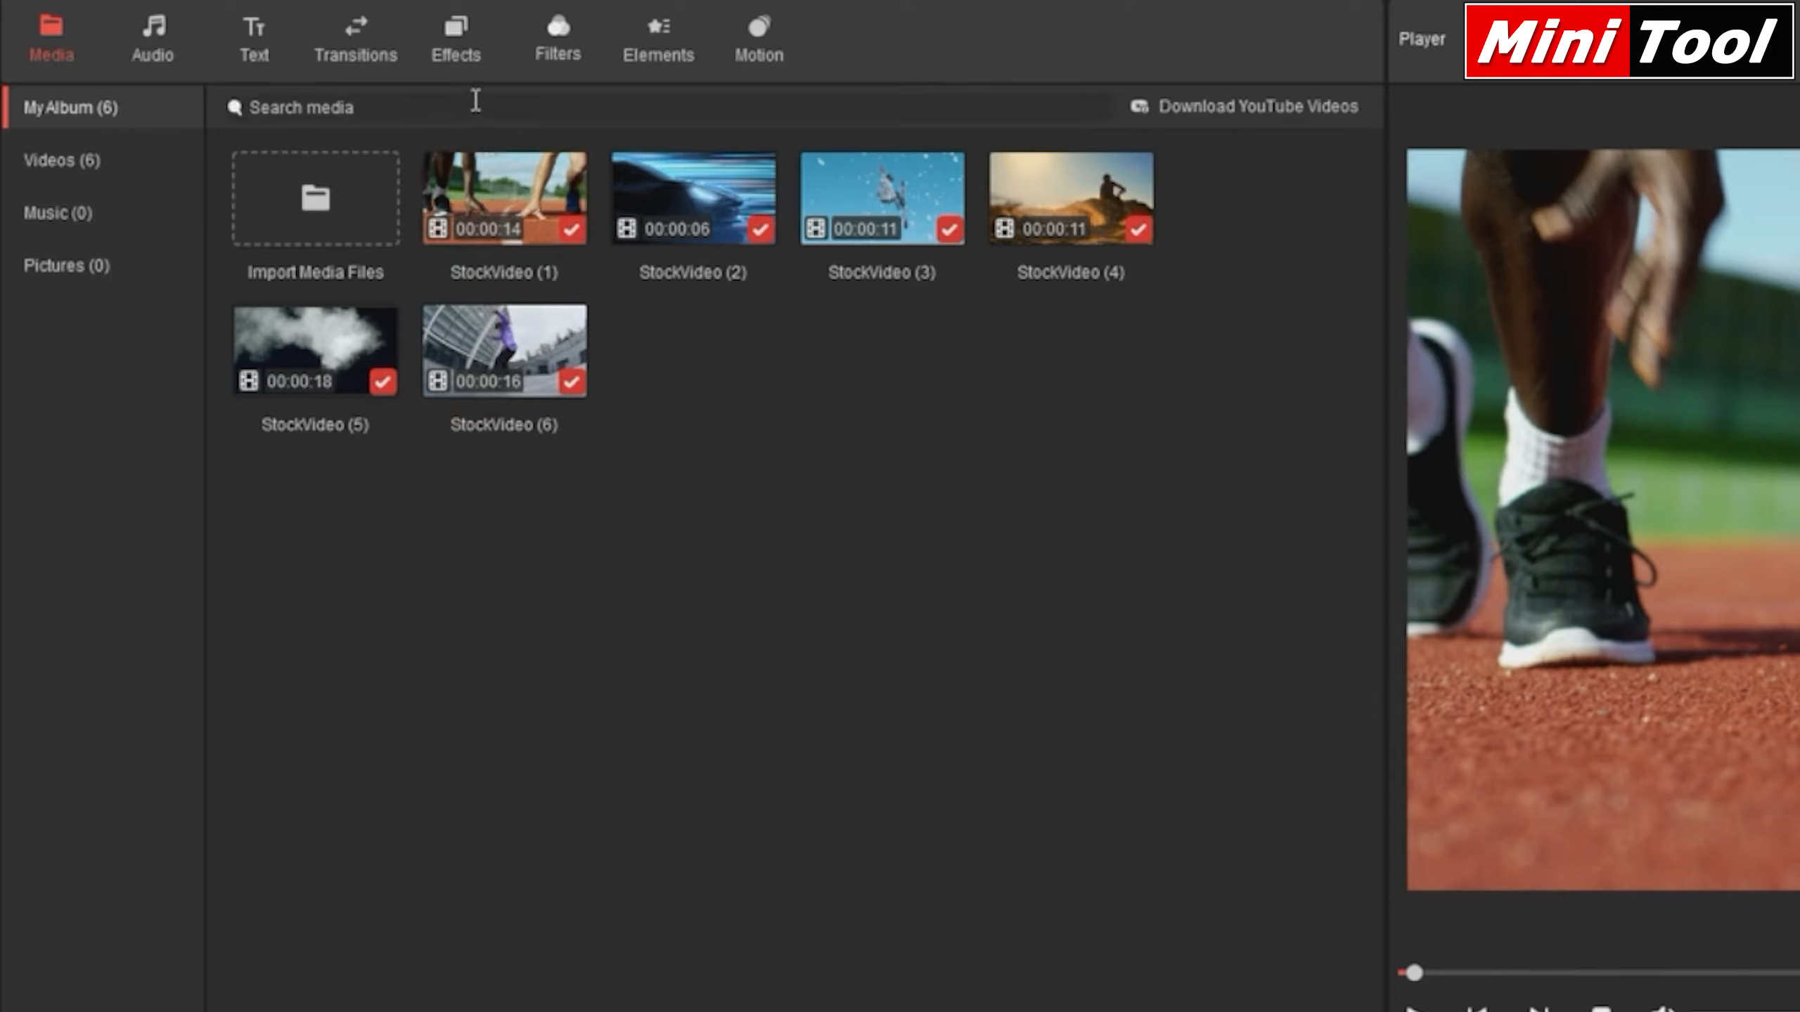
{"action": "left_click", "coordinate": [560, 43]}
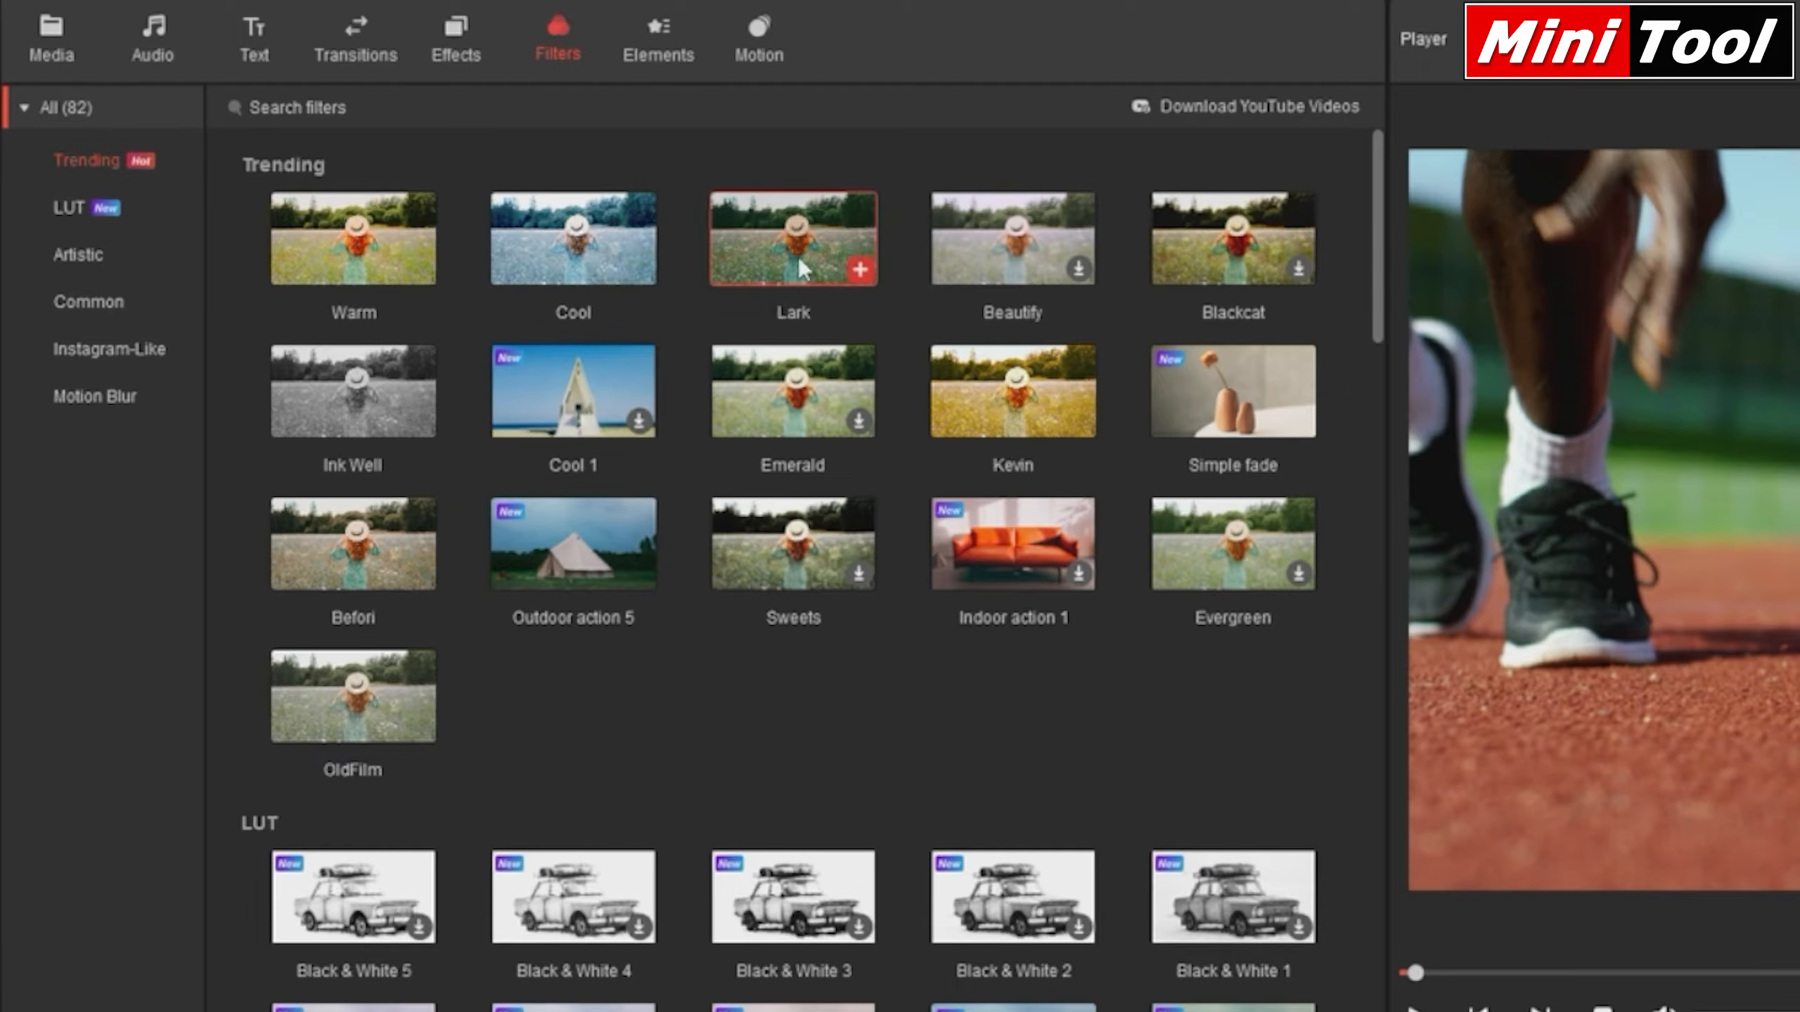
{"action": "mouse_move", "coordinate": [801, 270]}
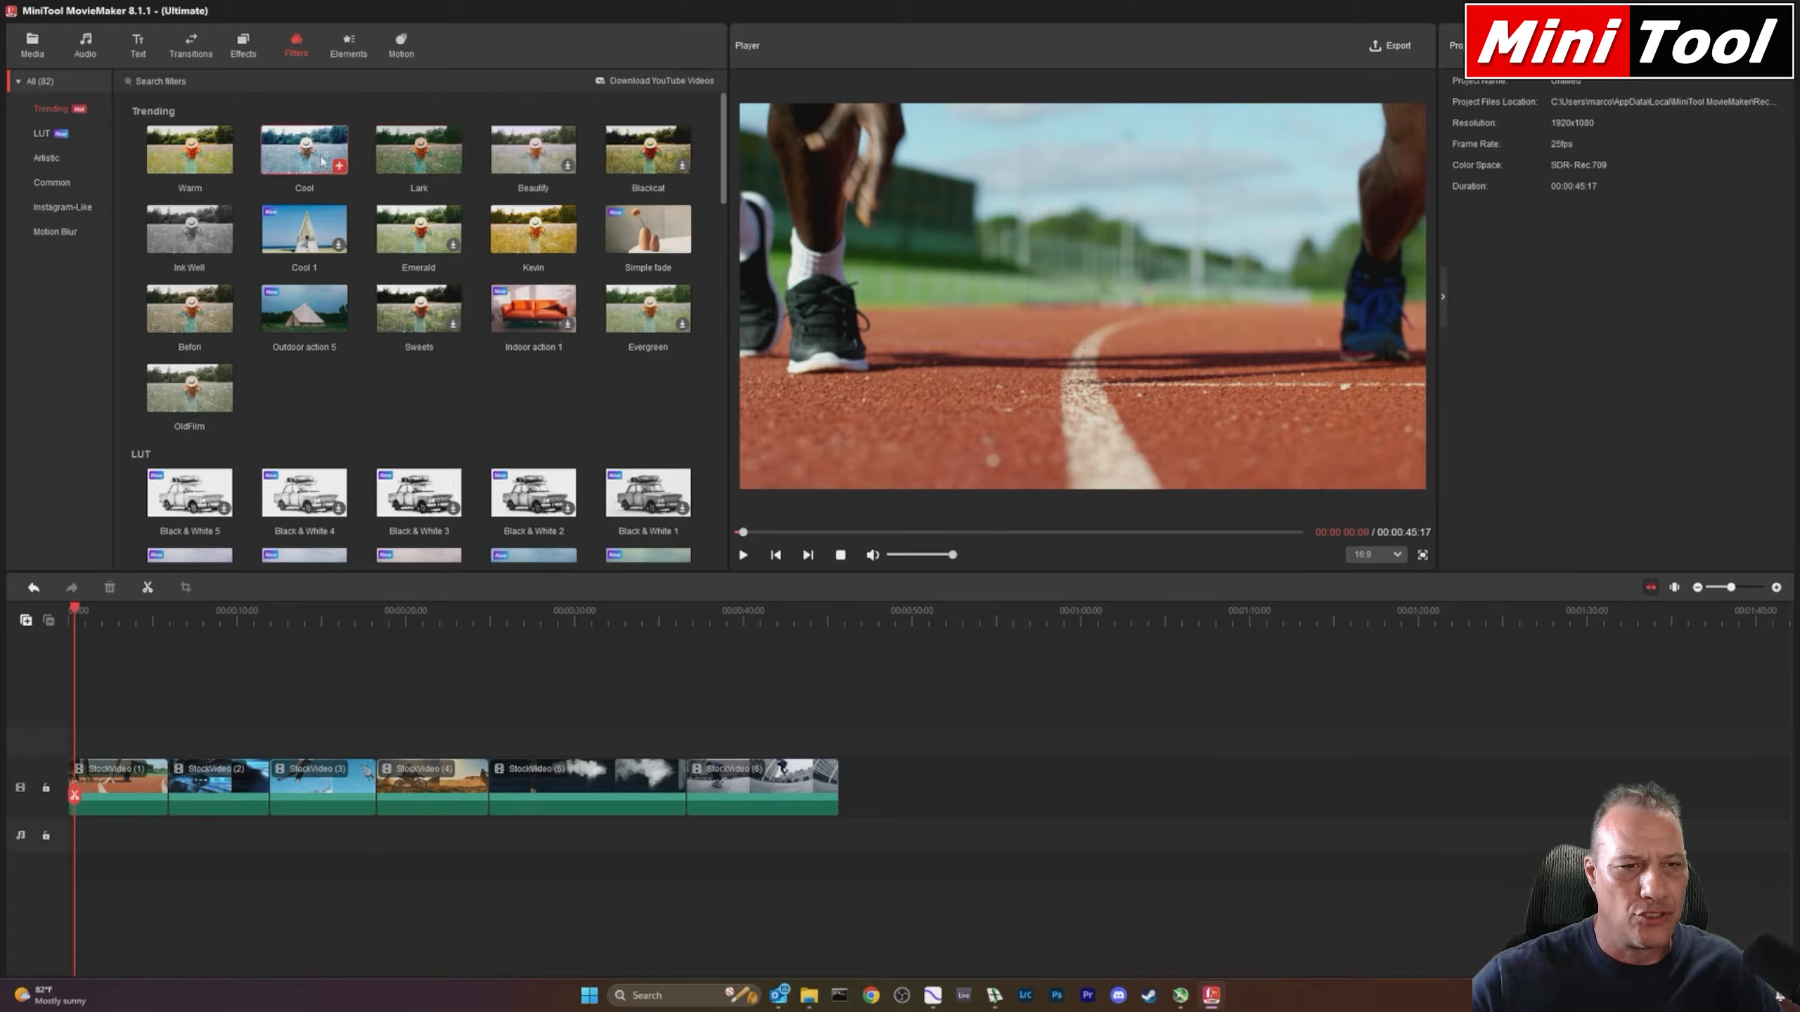
{"action": "mouse_move", "coordinate": [319, 161]}
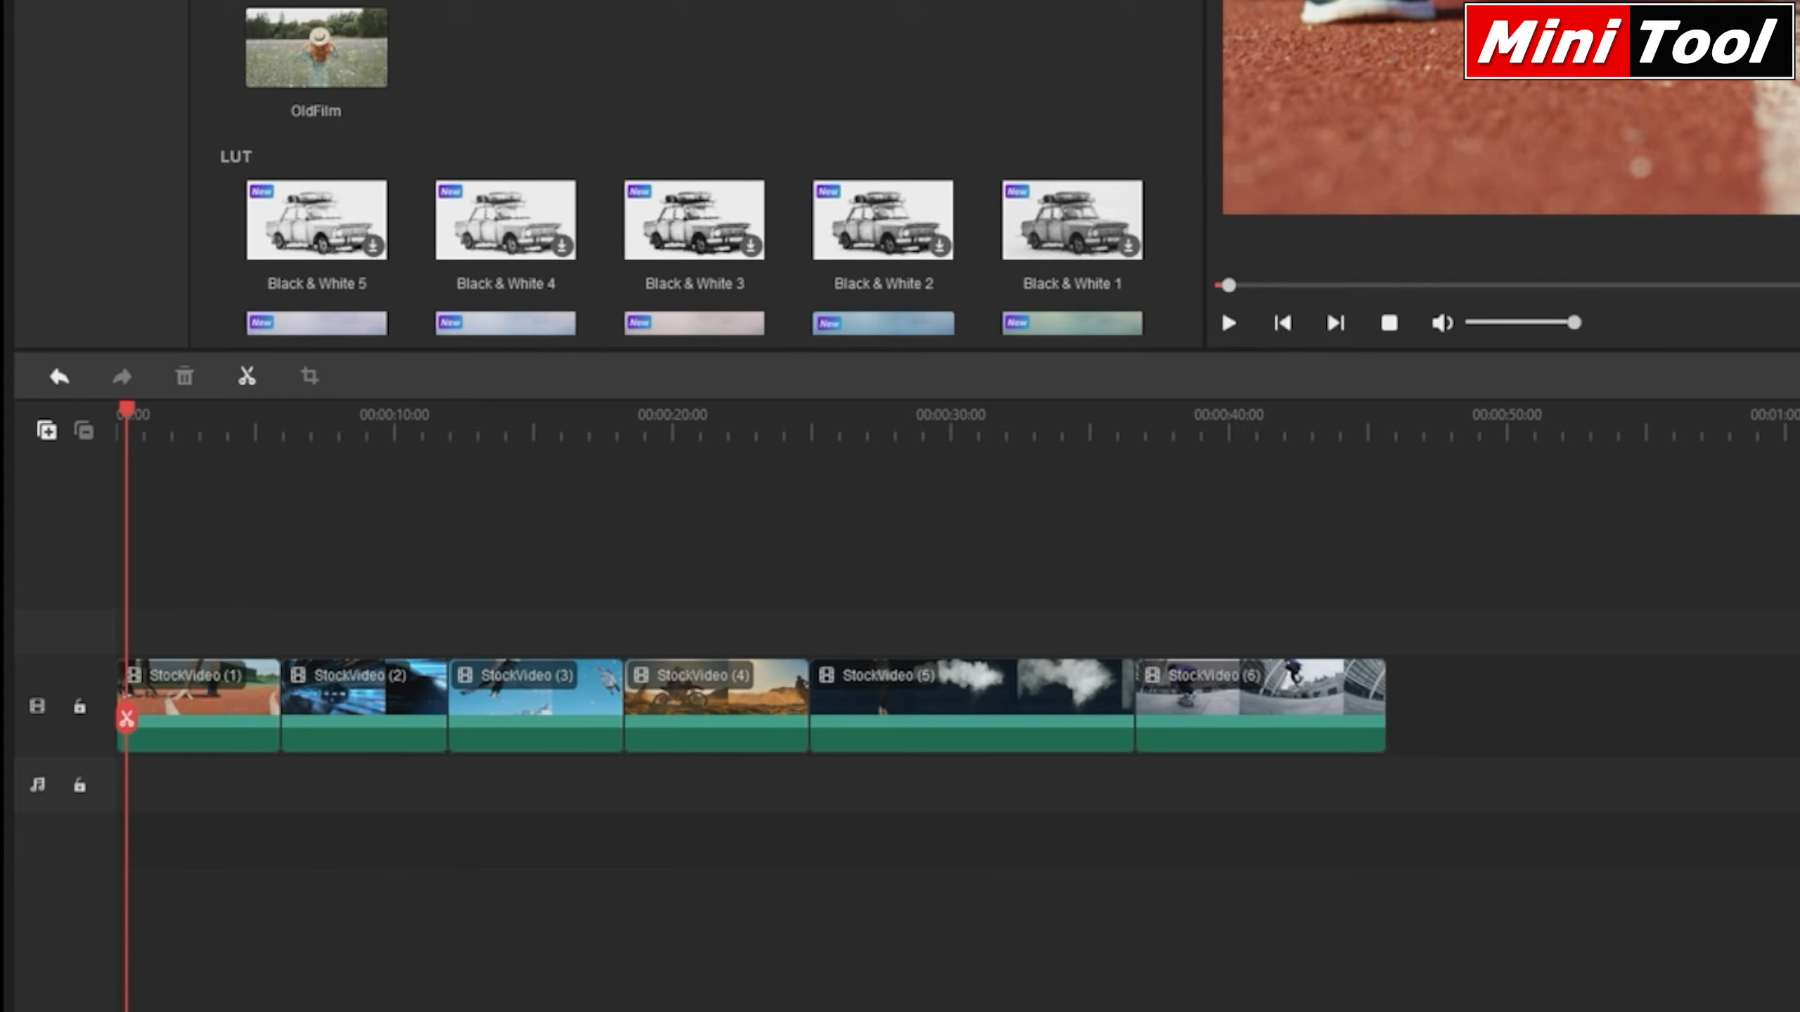
{"action": "left_click", "coordinate": [544, 1]}
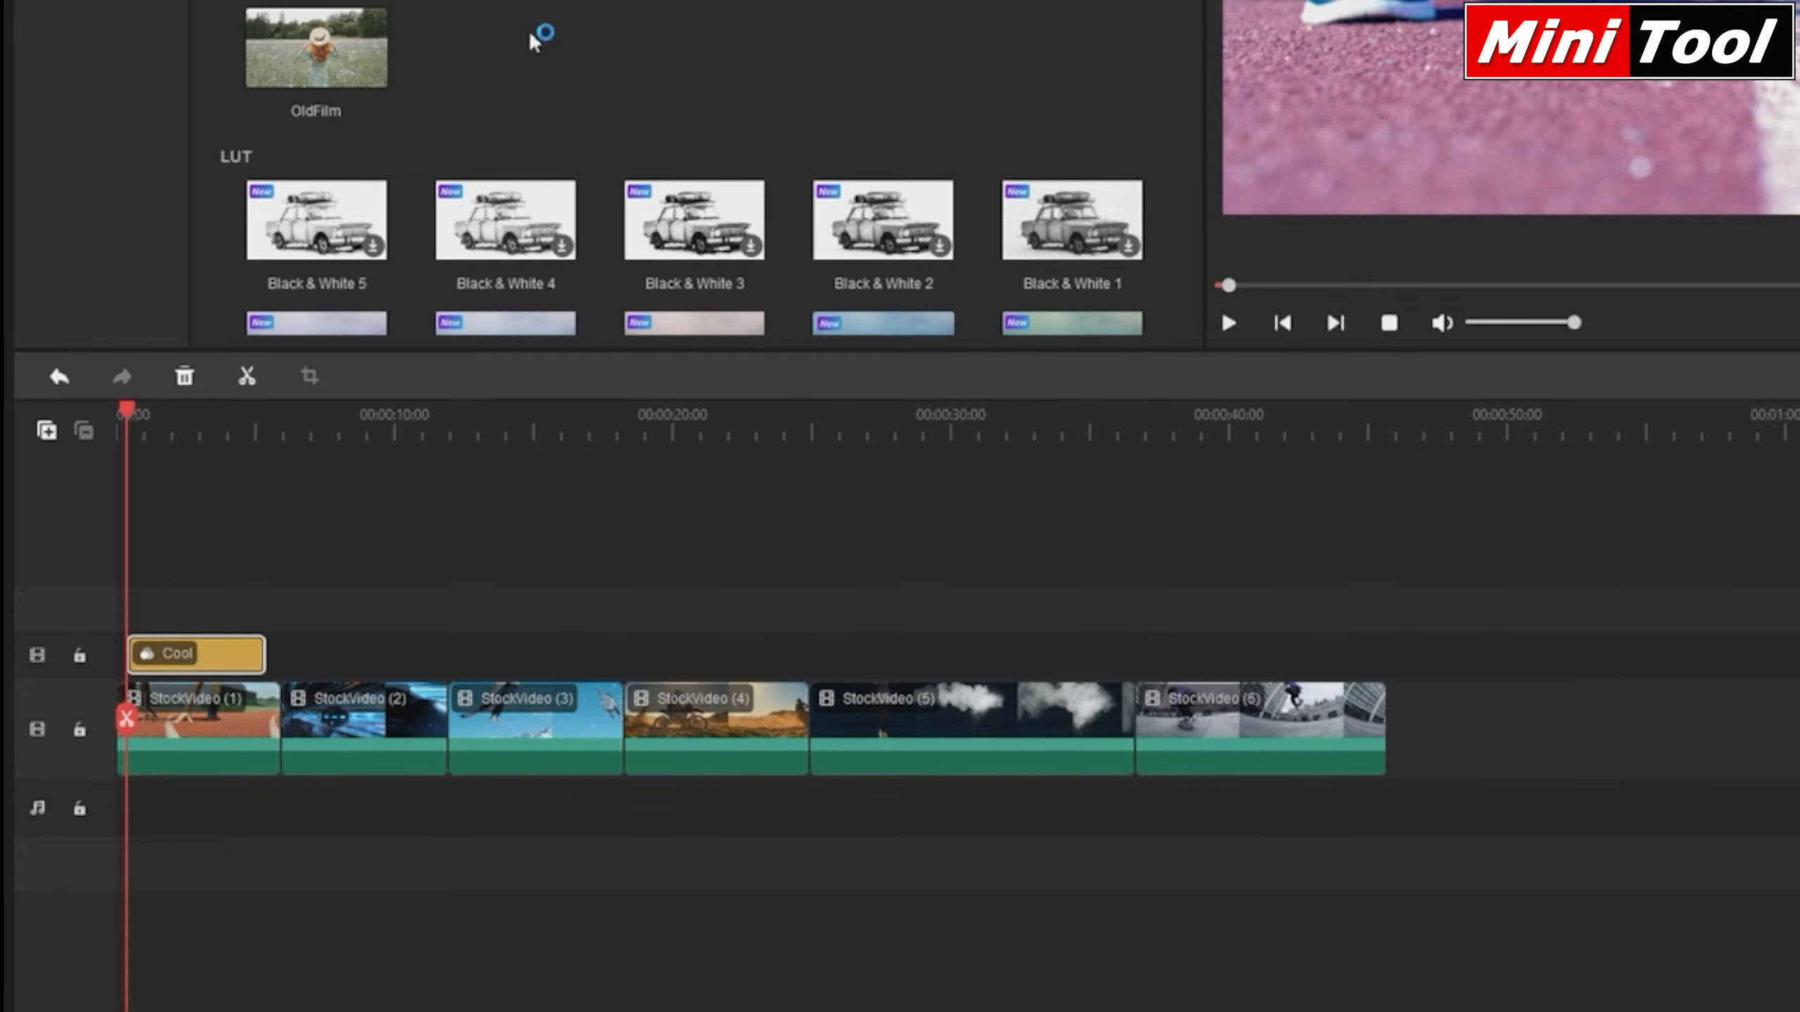
Stretch the Cool filter so it spans the whole first clip.
{"action": "left_click", "coordinate": [191, 427]}
{"action": "left_click_drag", "start_coordinate": [140, 654], "coordinate": [113, 654]}
{"action": "left_click_drag", "start_coordinate": [258, 652], "coordinate": [279, 653]}
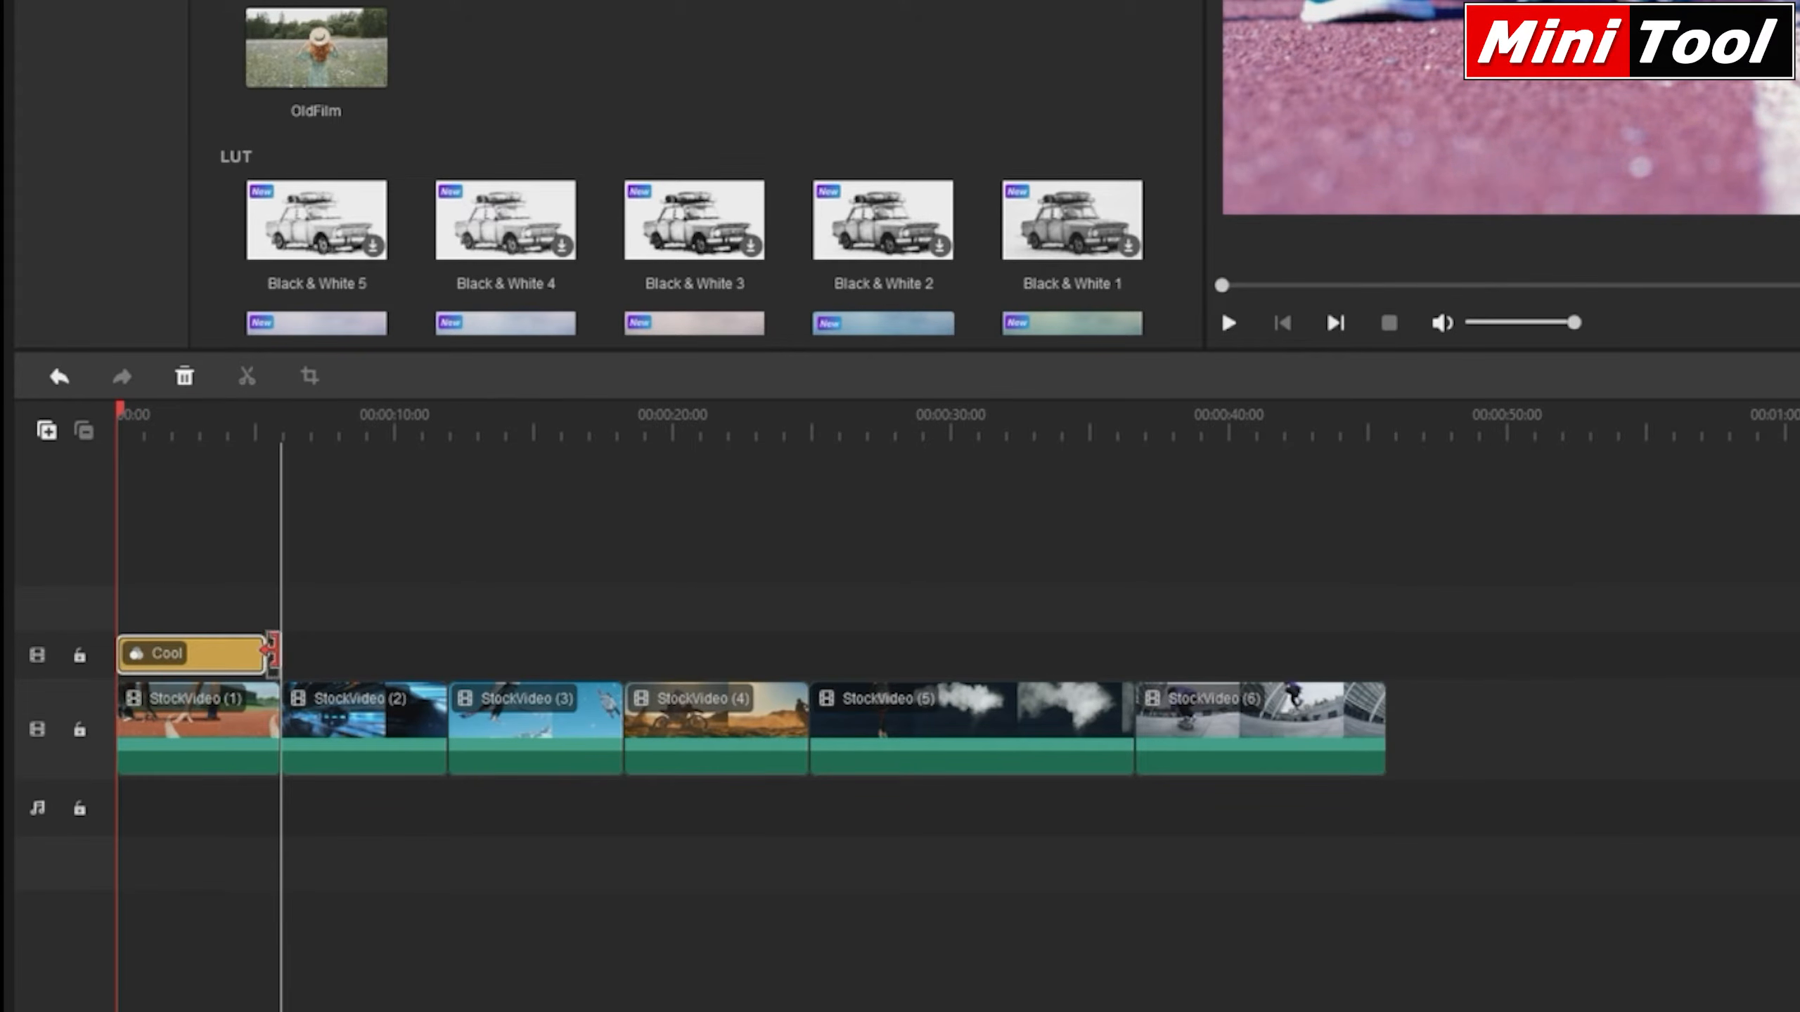
Play the first clip to preview the Cool filter.
{"action": "left_click_drag", "start_coordinate": [155, 421], "coordinate": [133, 421]}
{"action": "key", "text": "space"}
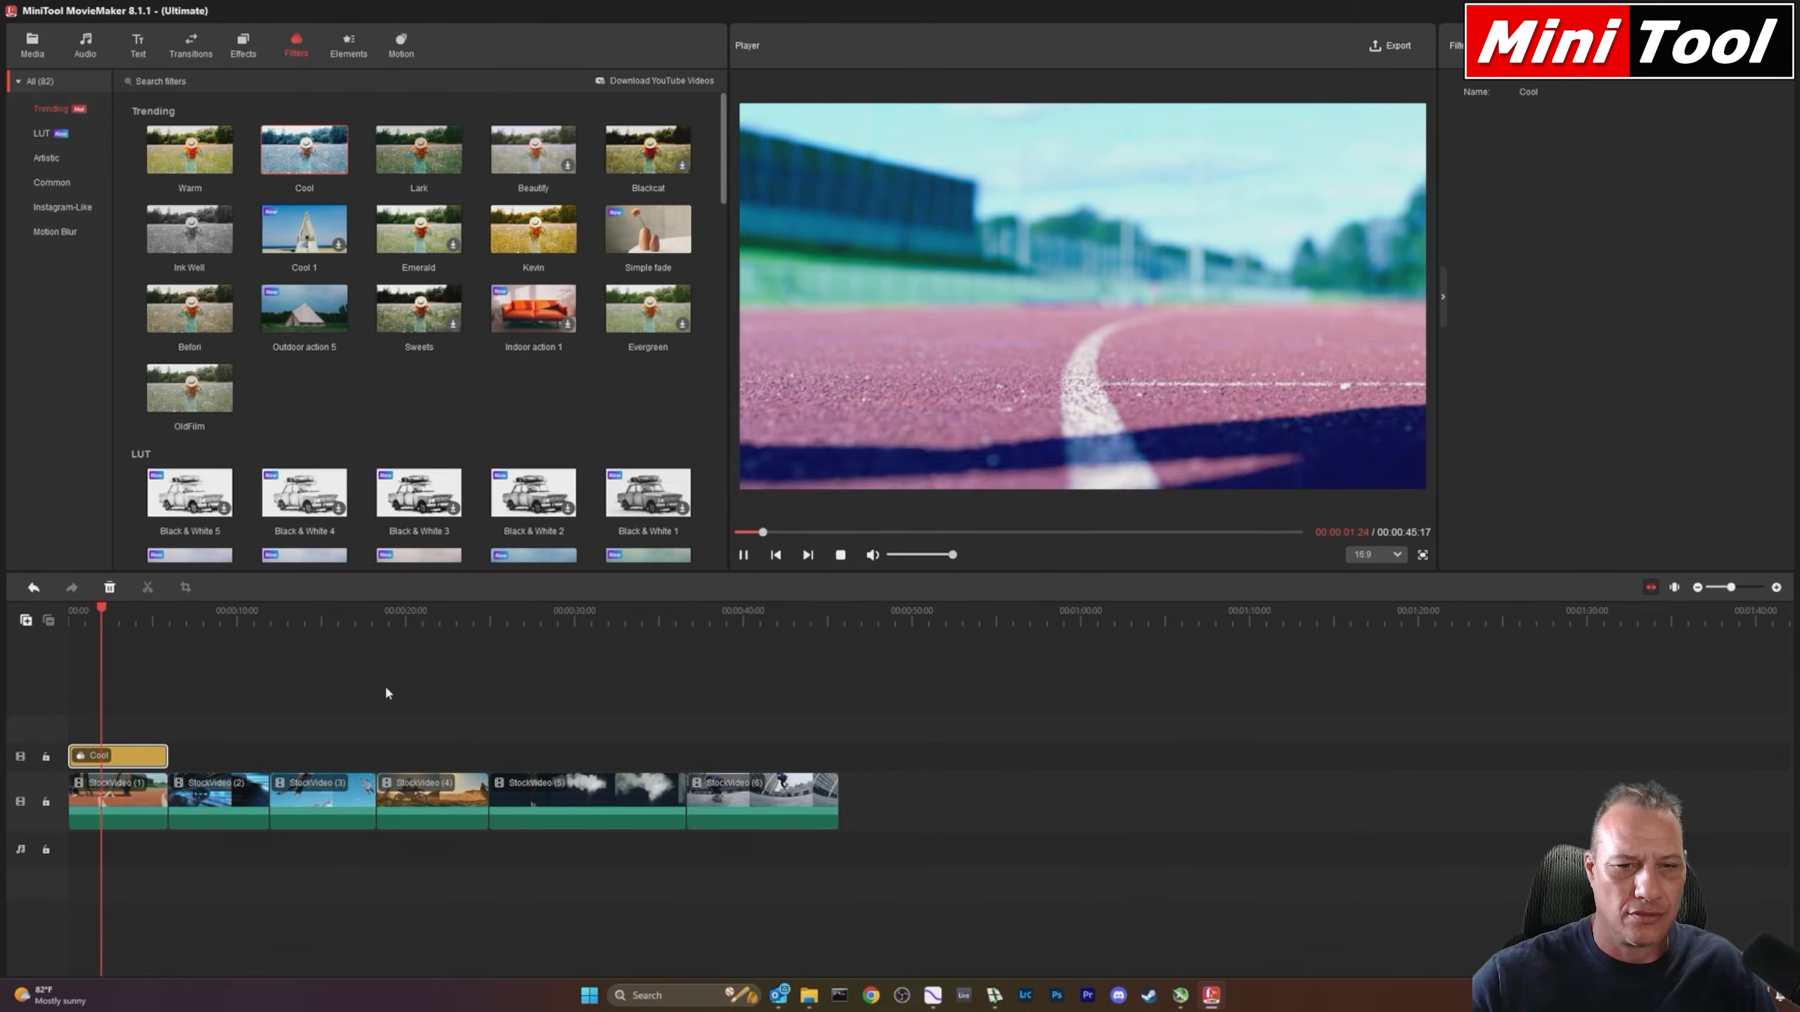
{"action": "left_click_drag", "start_coordinate": [107, 616], "coordinate": [73, 616]}
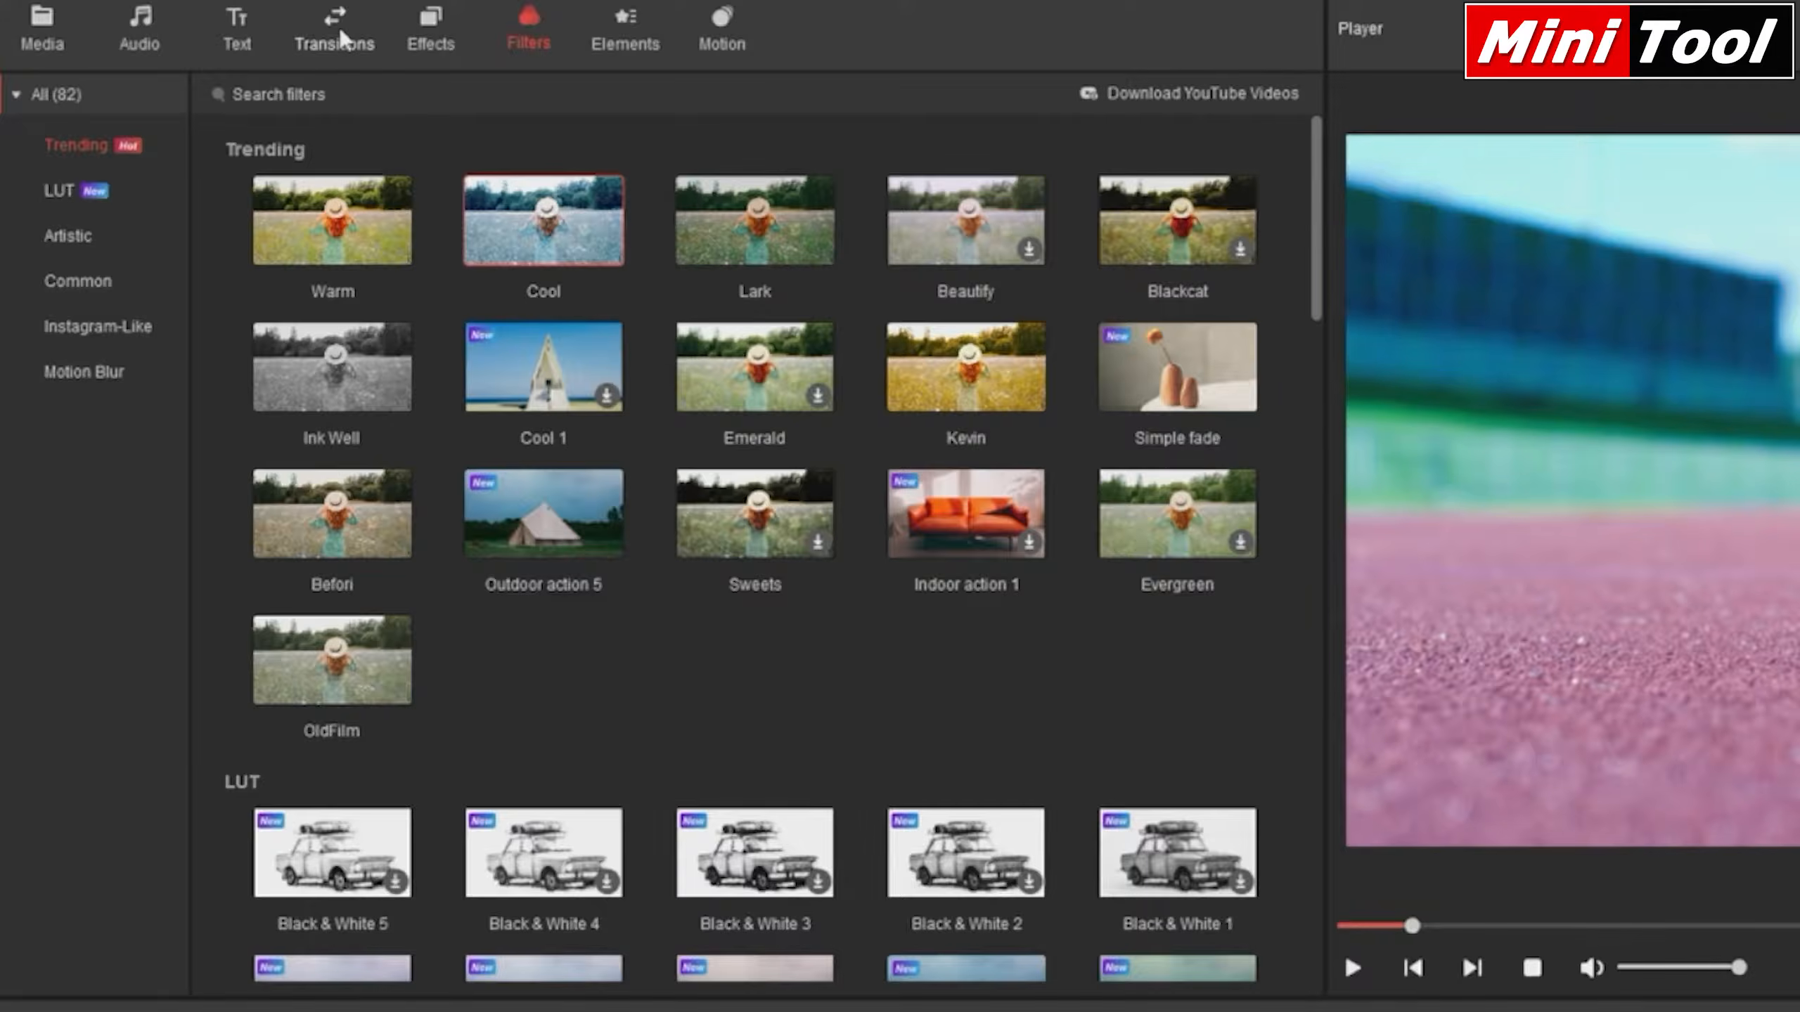
Insert a FadeGrayscale transition between StockVideo (1) and StockVideo (2).
{"action": "left_click", "coordinate": [339, 27]}
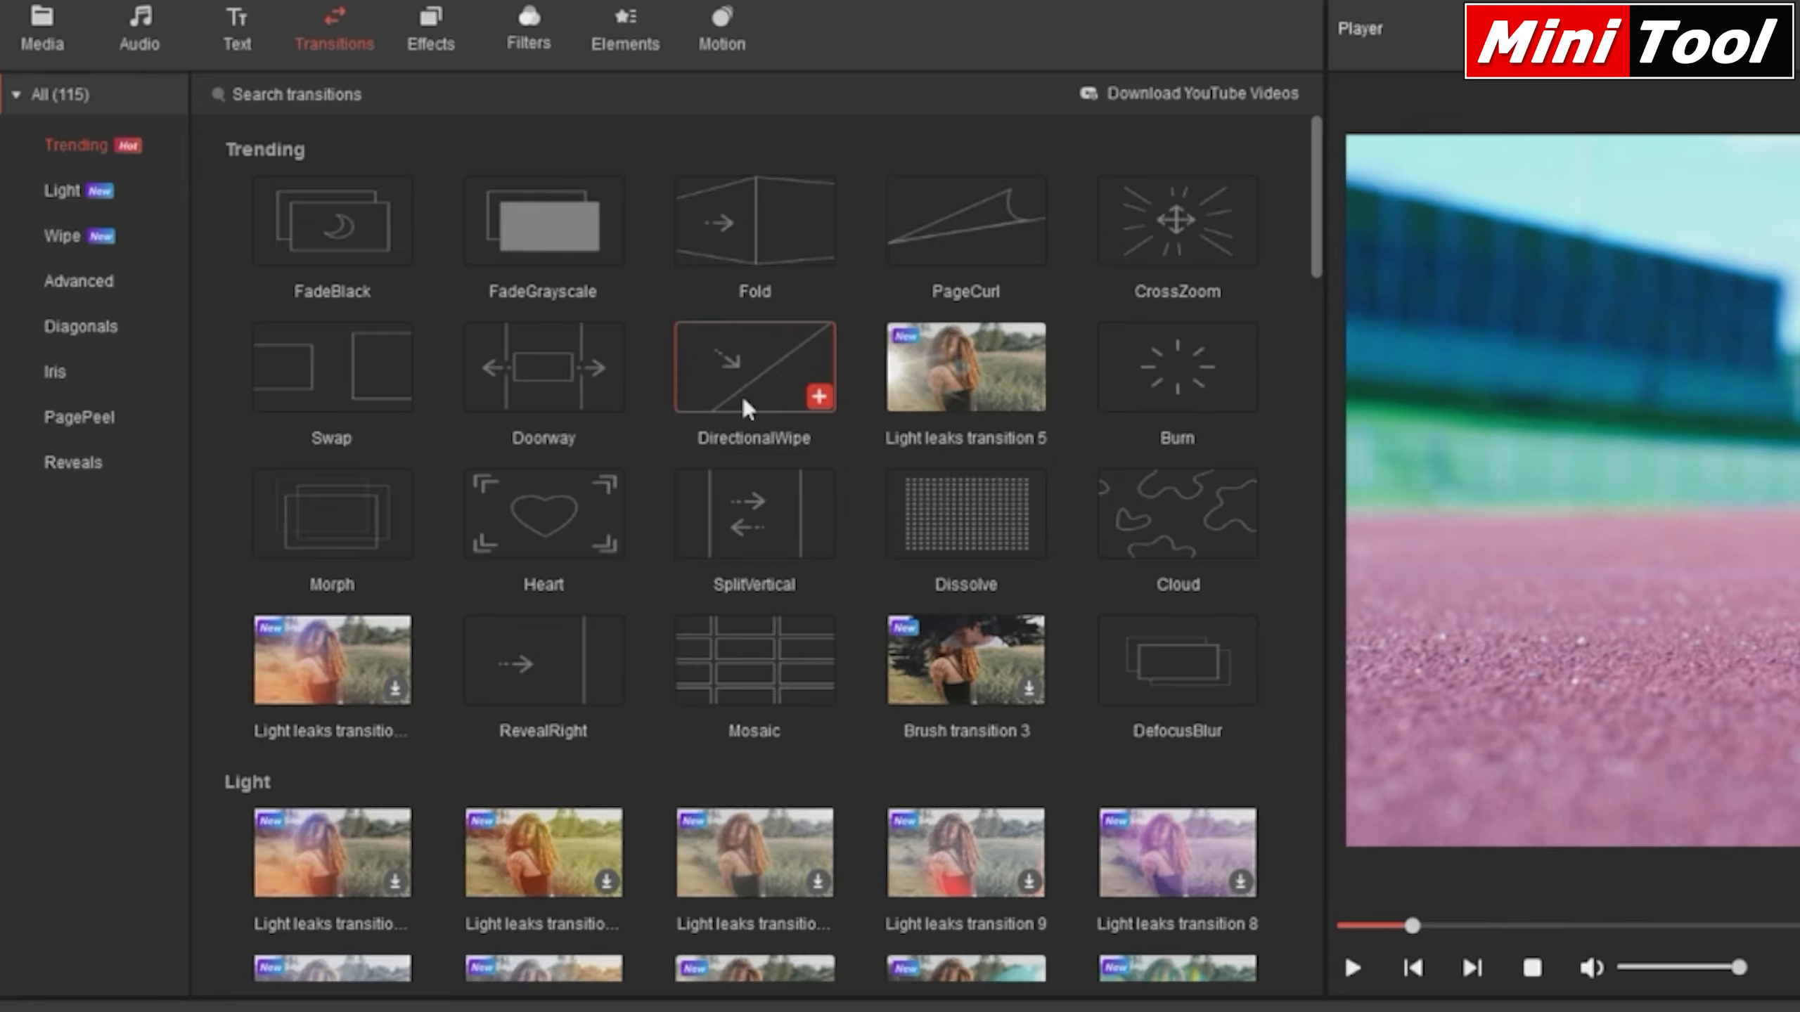
{"action": "mouse_move", "coordinate": [547, 249]}
{"action": "left_mouse_down"}
{"action": "mouse_move", "coordinate": [377, 852]}
{"action": "mouse_move", "coordinate": [290, 808]}
{"action": "left_mouse_up"}
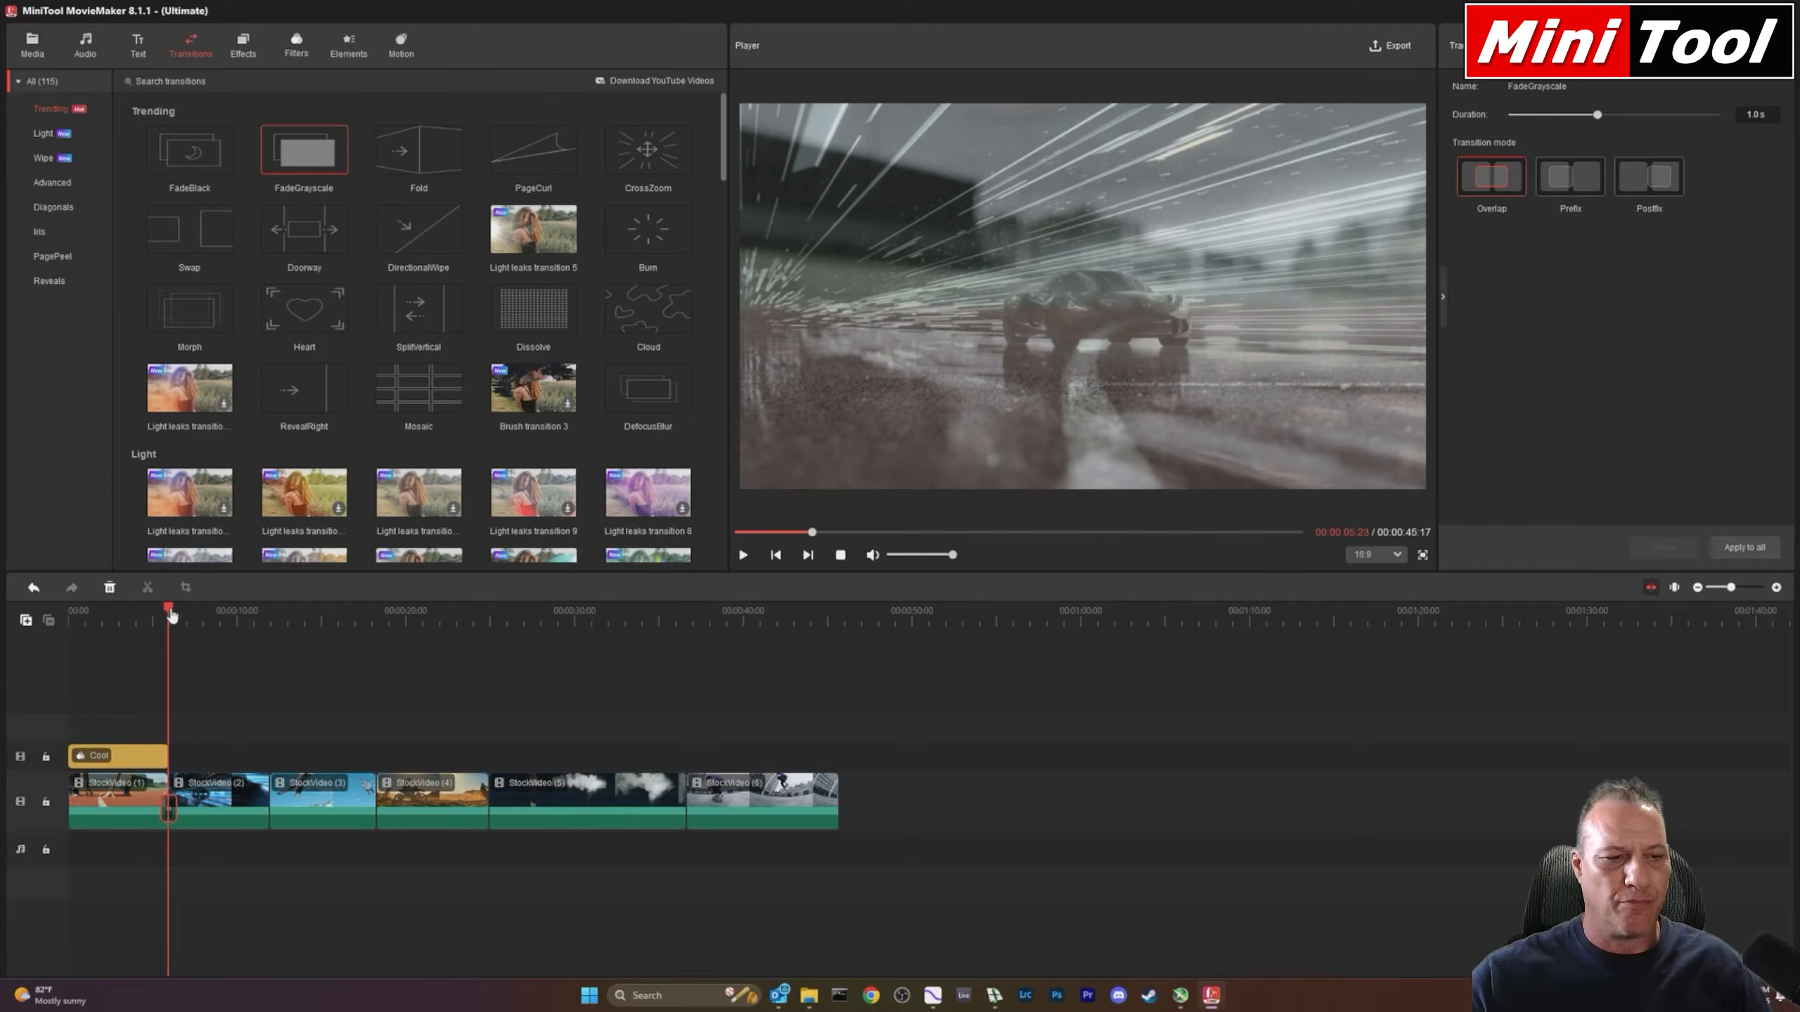
Play across the first cut to preview the transition.
{"action": "left_click_drag", "start_coordinate": [167, 613], "coordinate": [153, 614]}
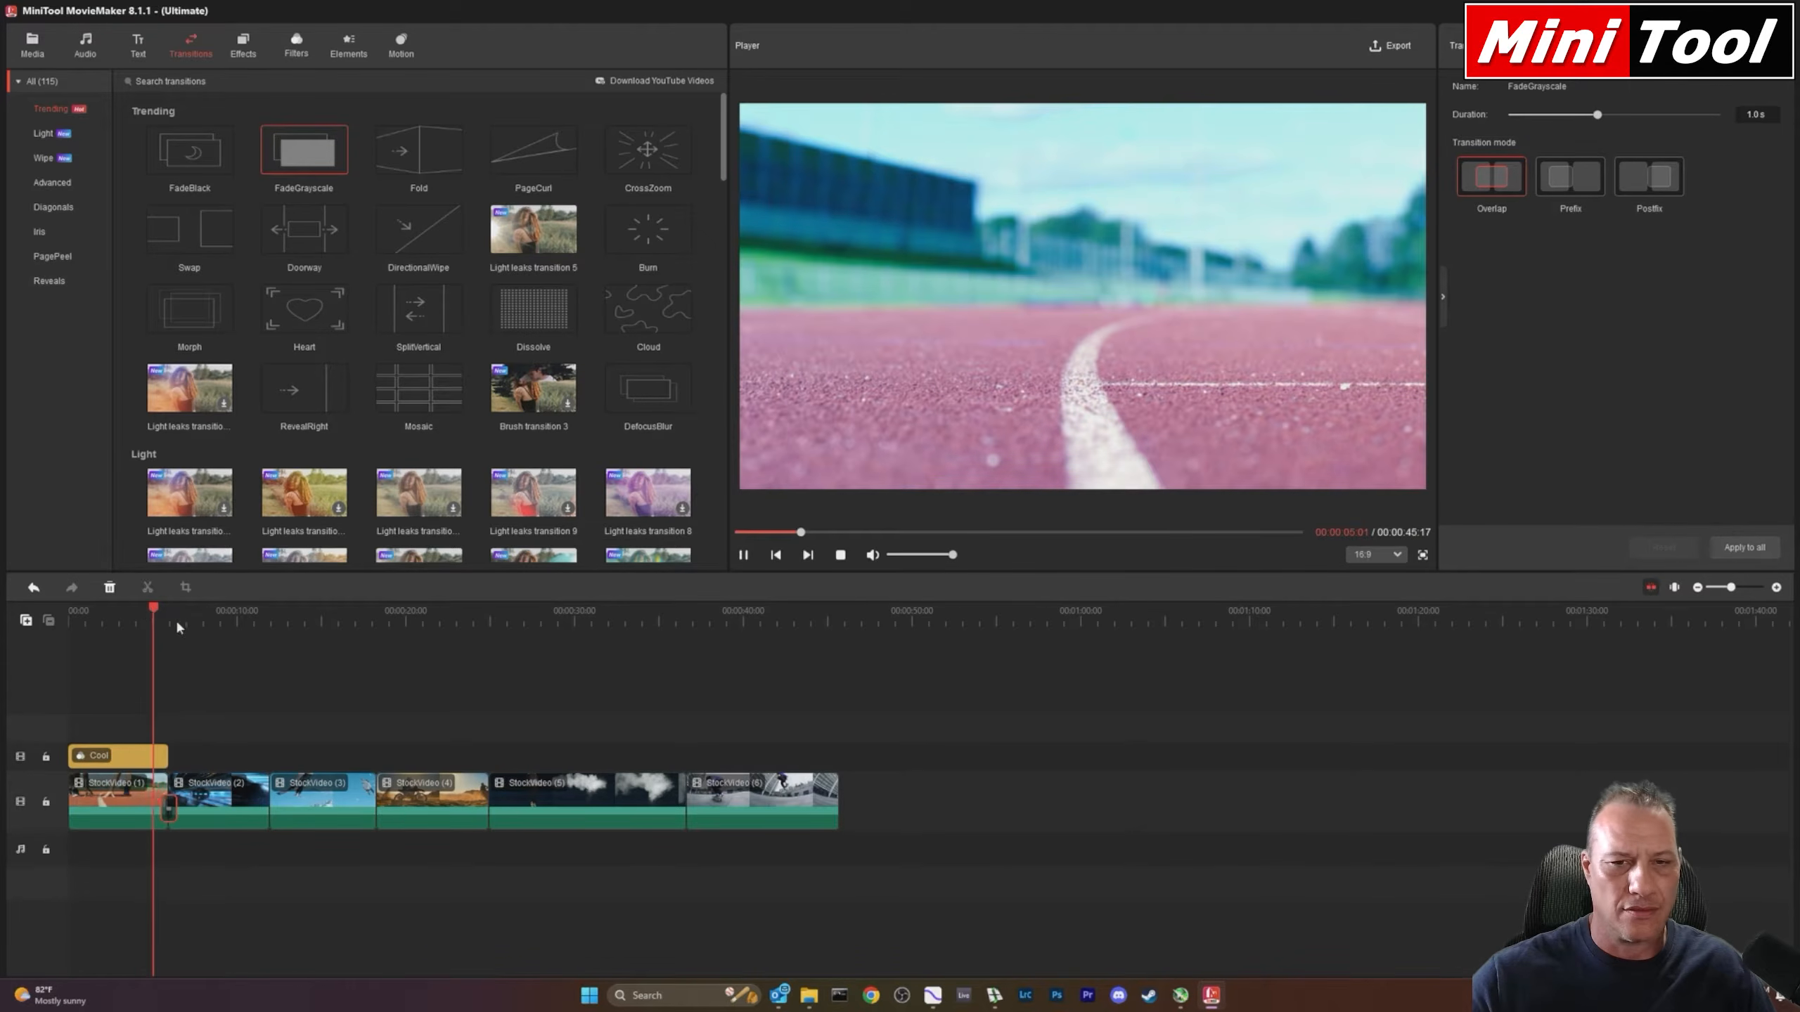
{"action": "key", "text": "space"}
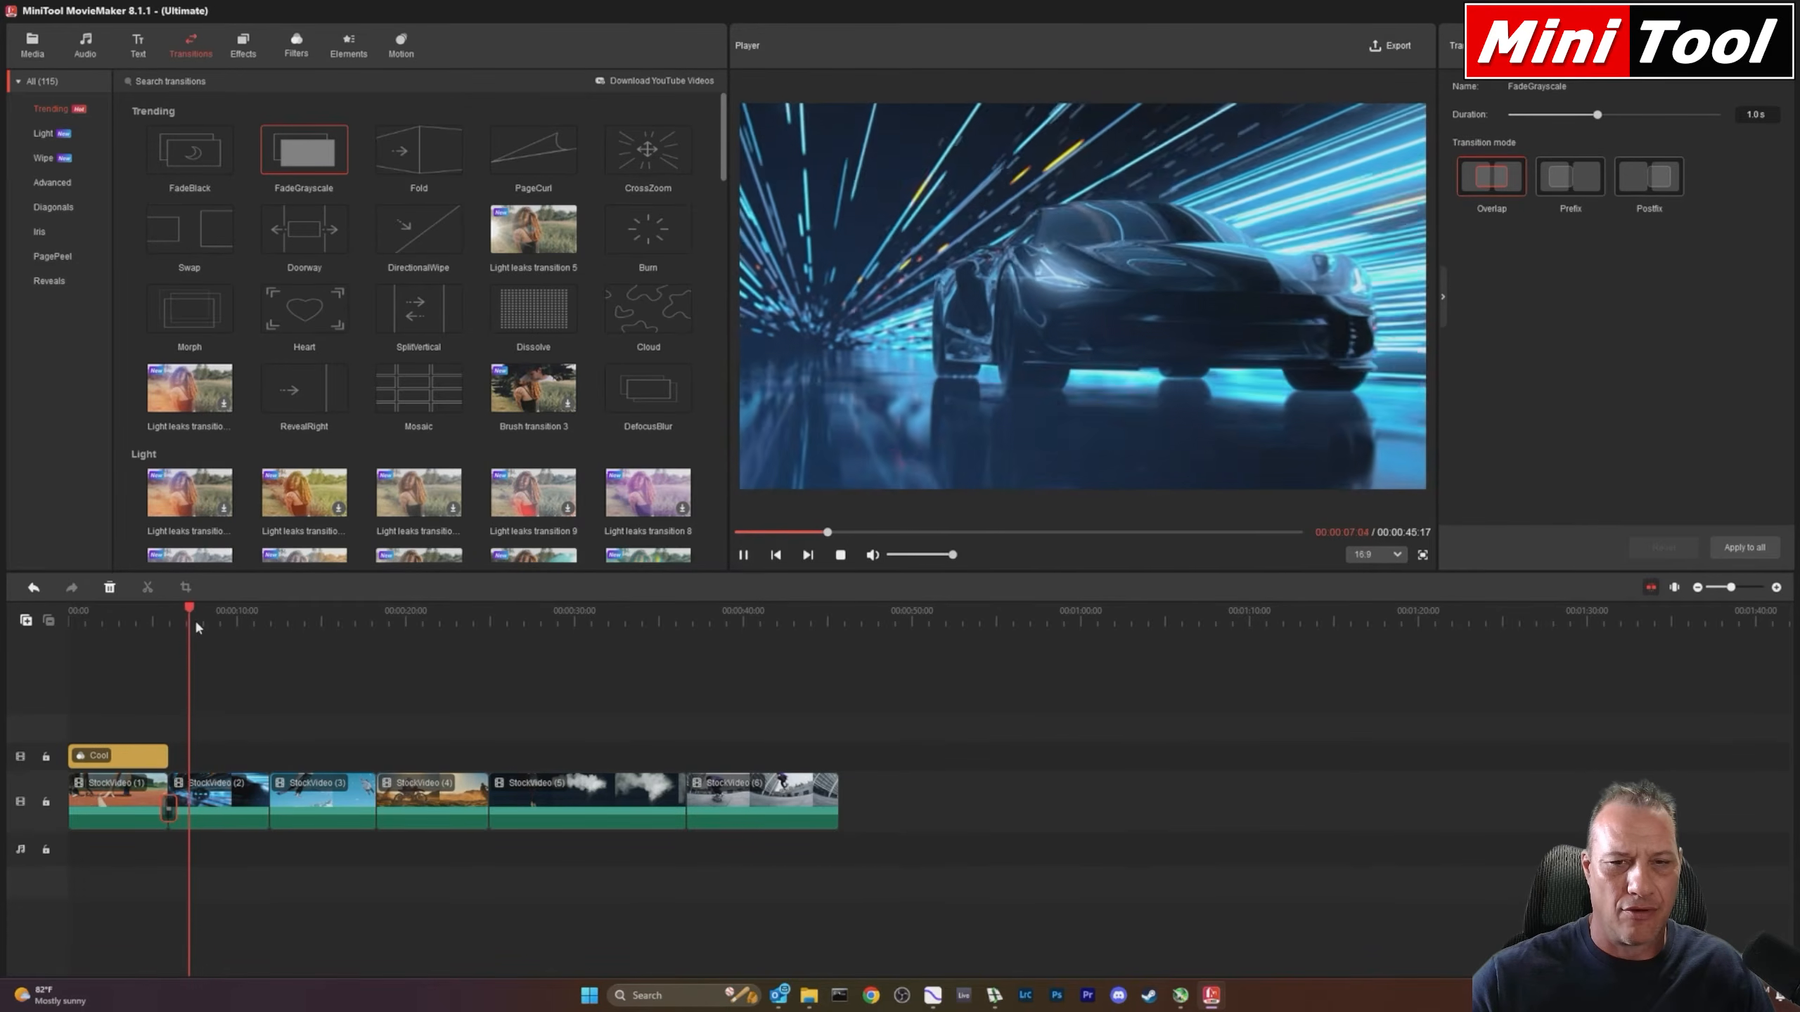
{"action": "left_click", "coordinate": [256, 605]}
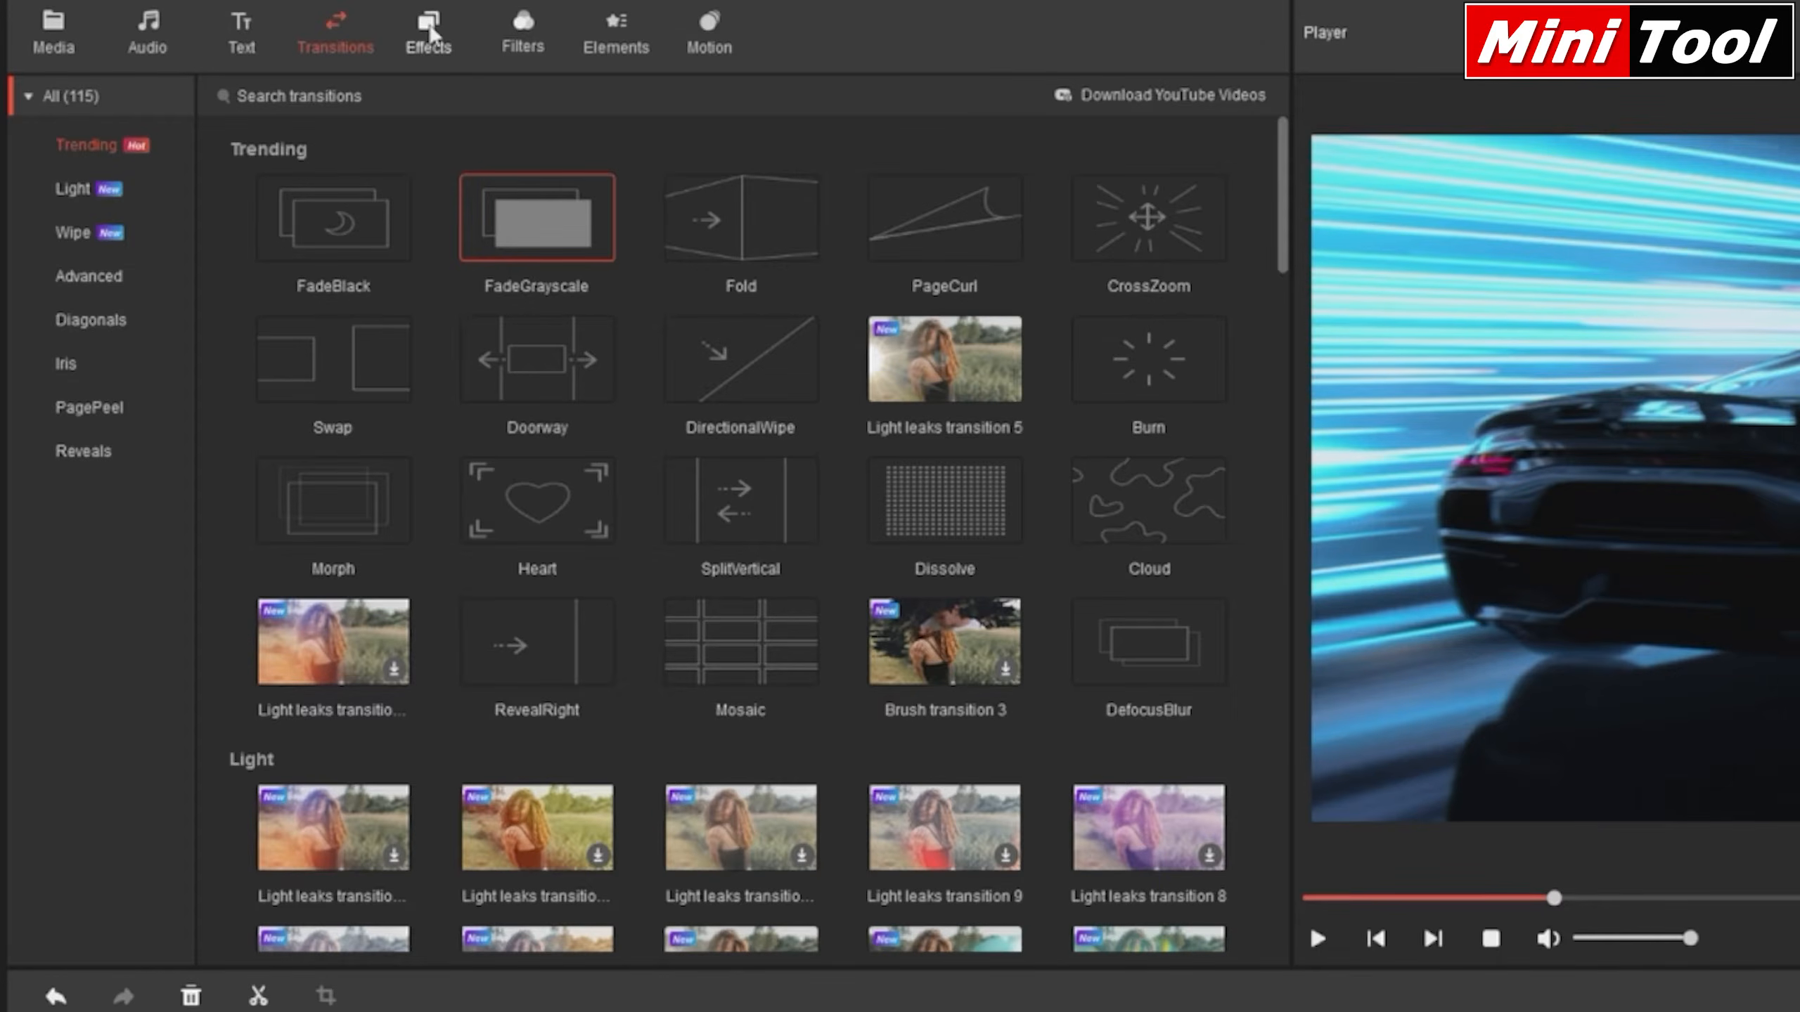
Add the Overlay 1 effect above StockVideo (2) and play it to preview.
{"action": "left_click", "coordinate": [429, 31]}
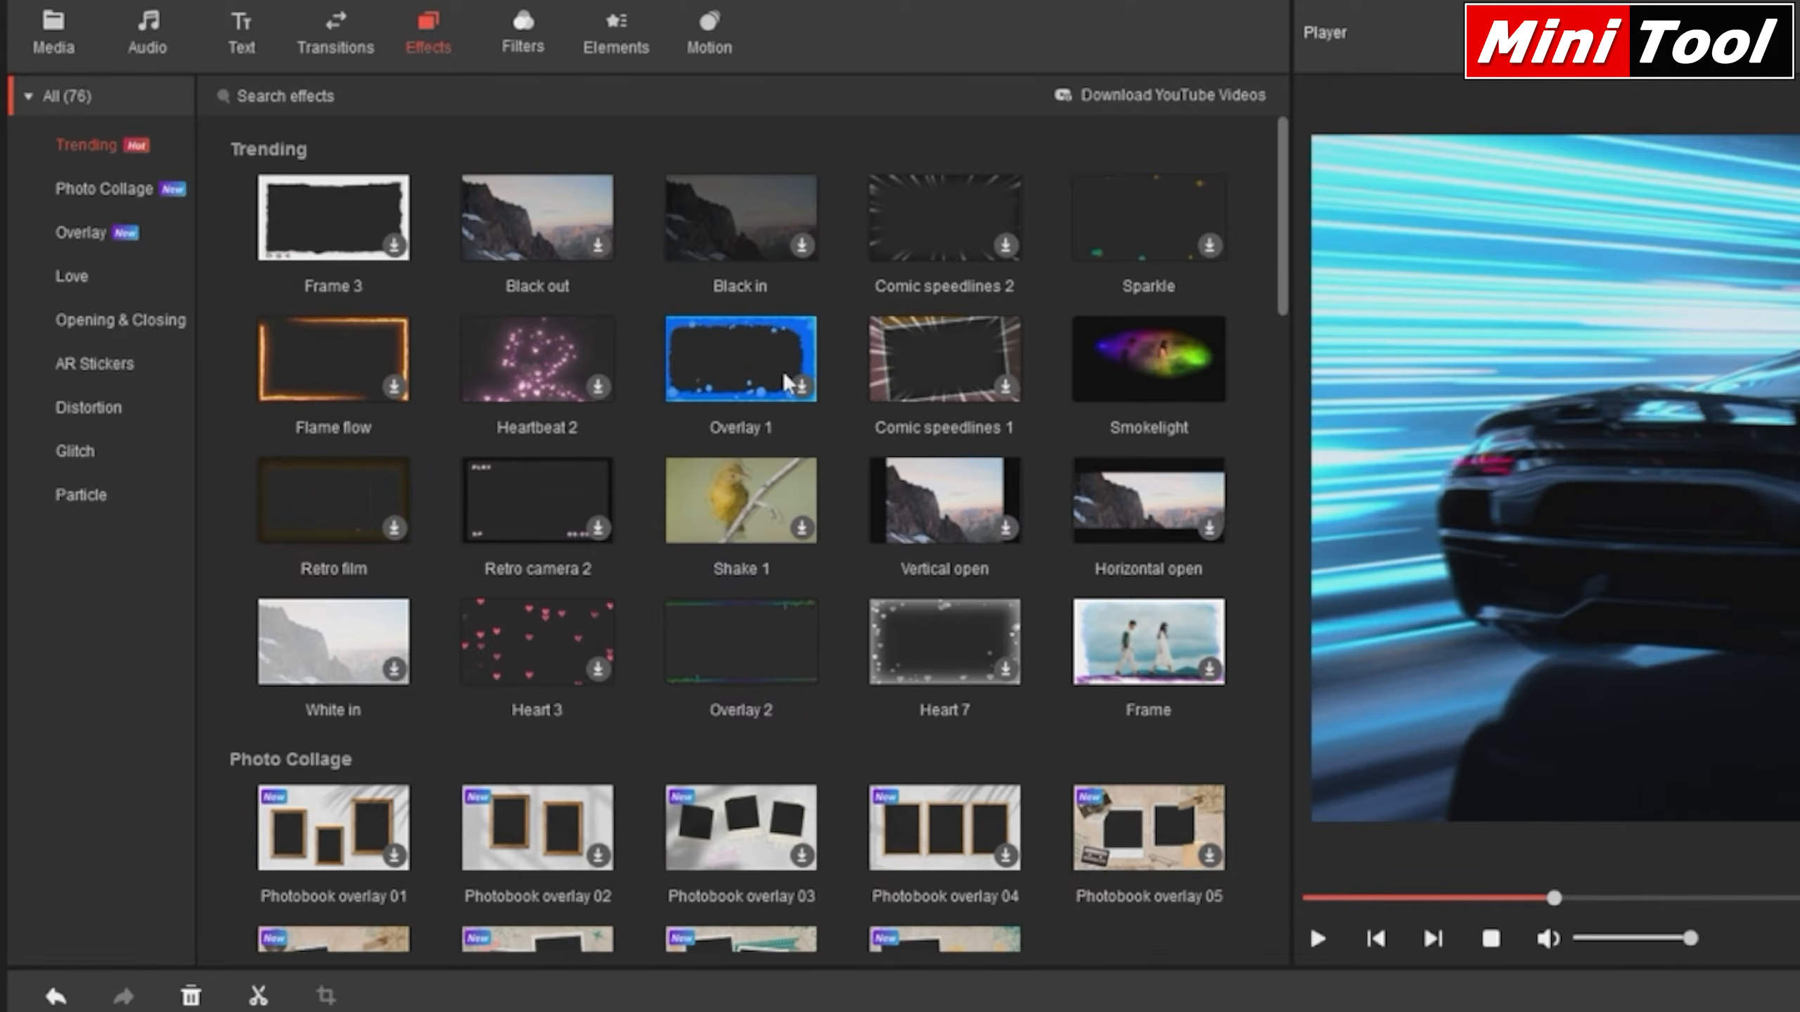
{"action": "left_click_drag", "start_coordinate": [797, 387], "coordinate": [630, 730]}
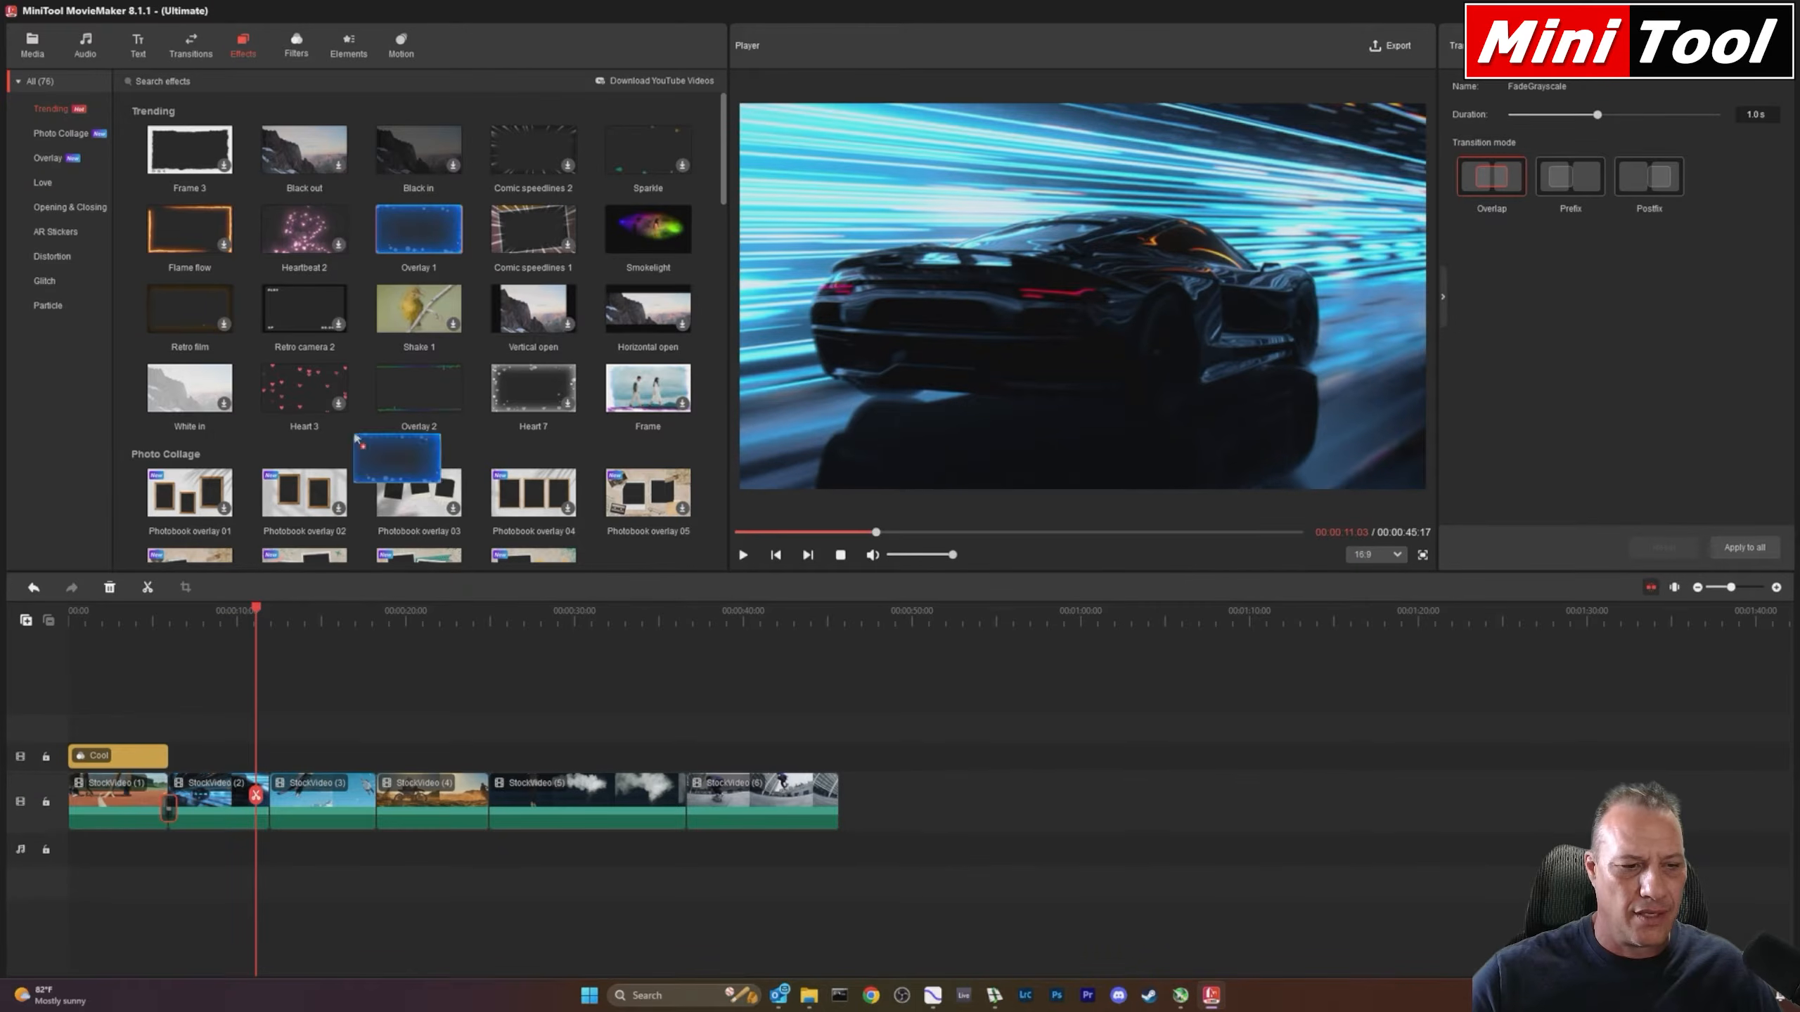
{"action": "left_click_drag", "start_coordinate": [356, 440], "coordinate": [171, 752]}
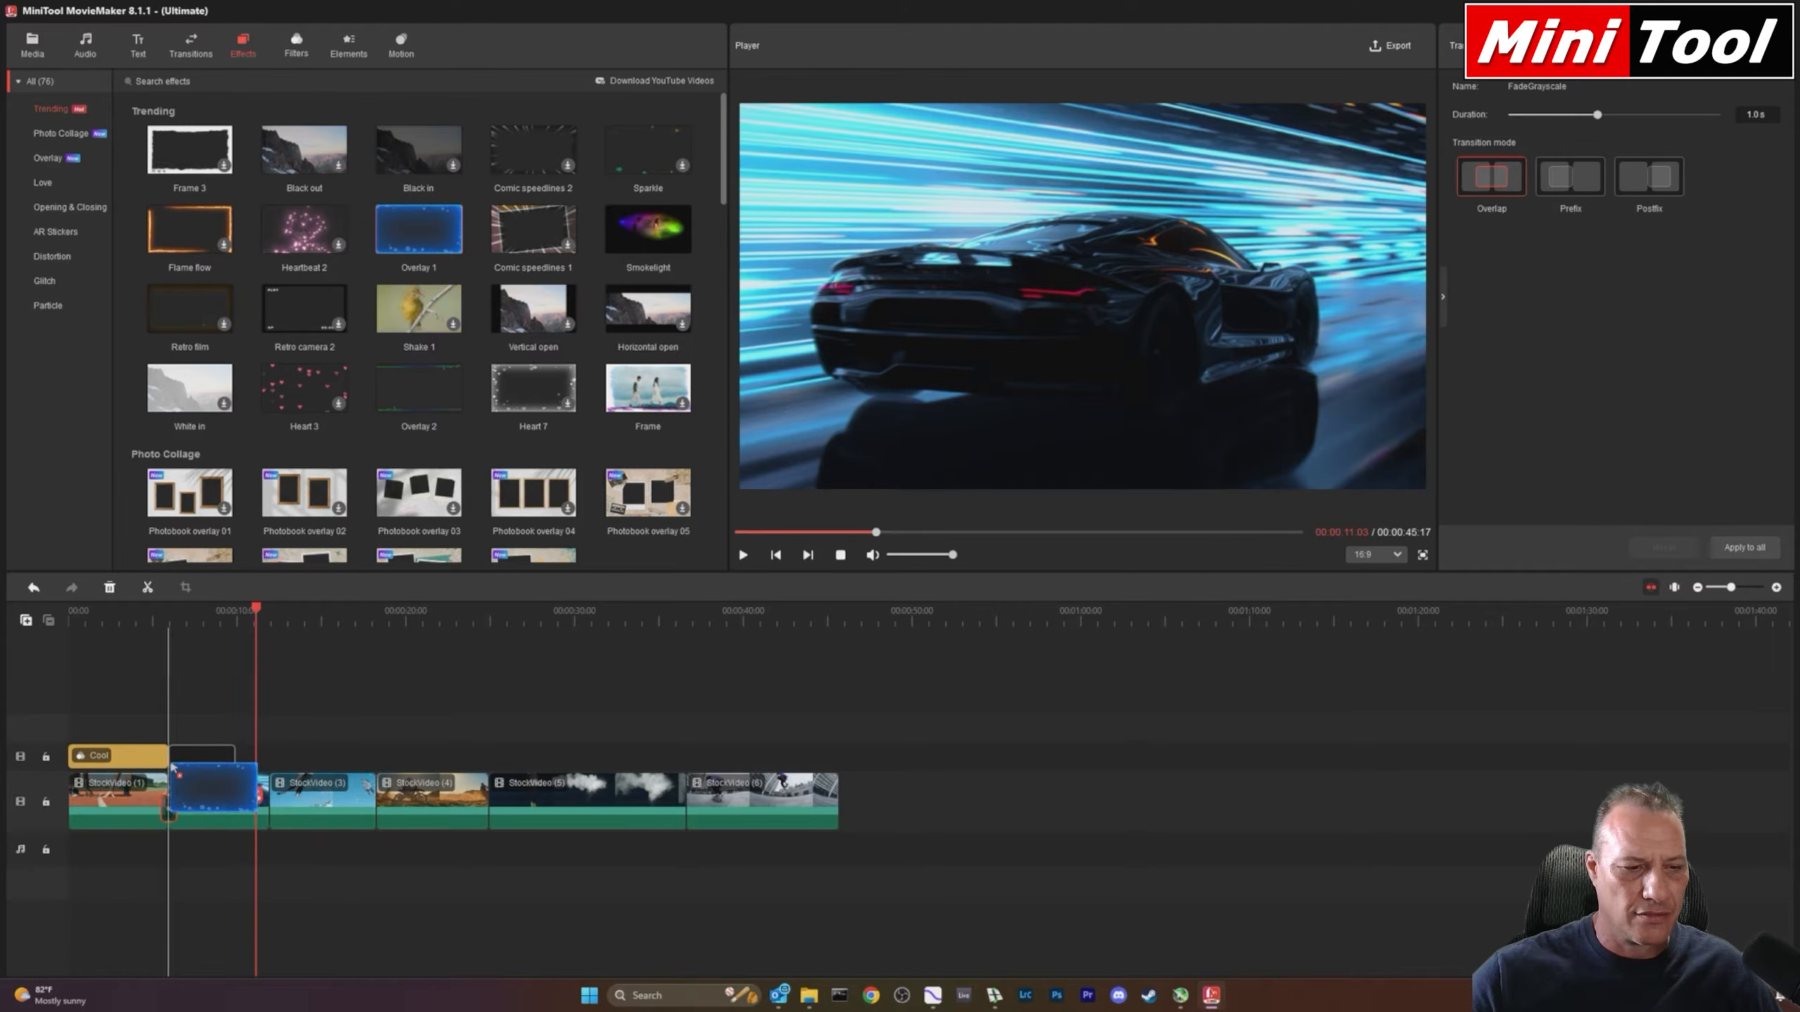
{"action": "left_click", "coordinate": [190, 618]}
{"action": "left_click", "coordinate": [169, 611]}
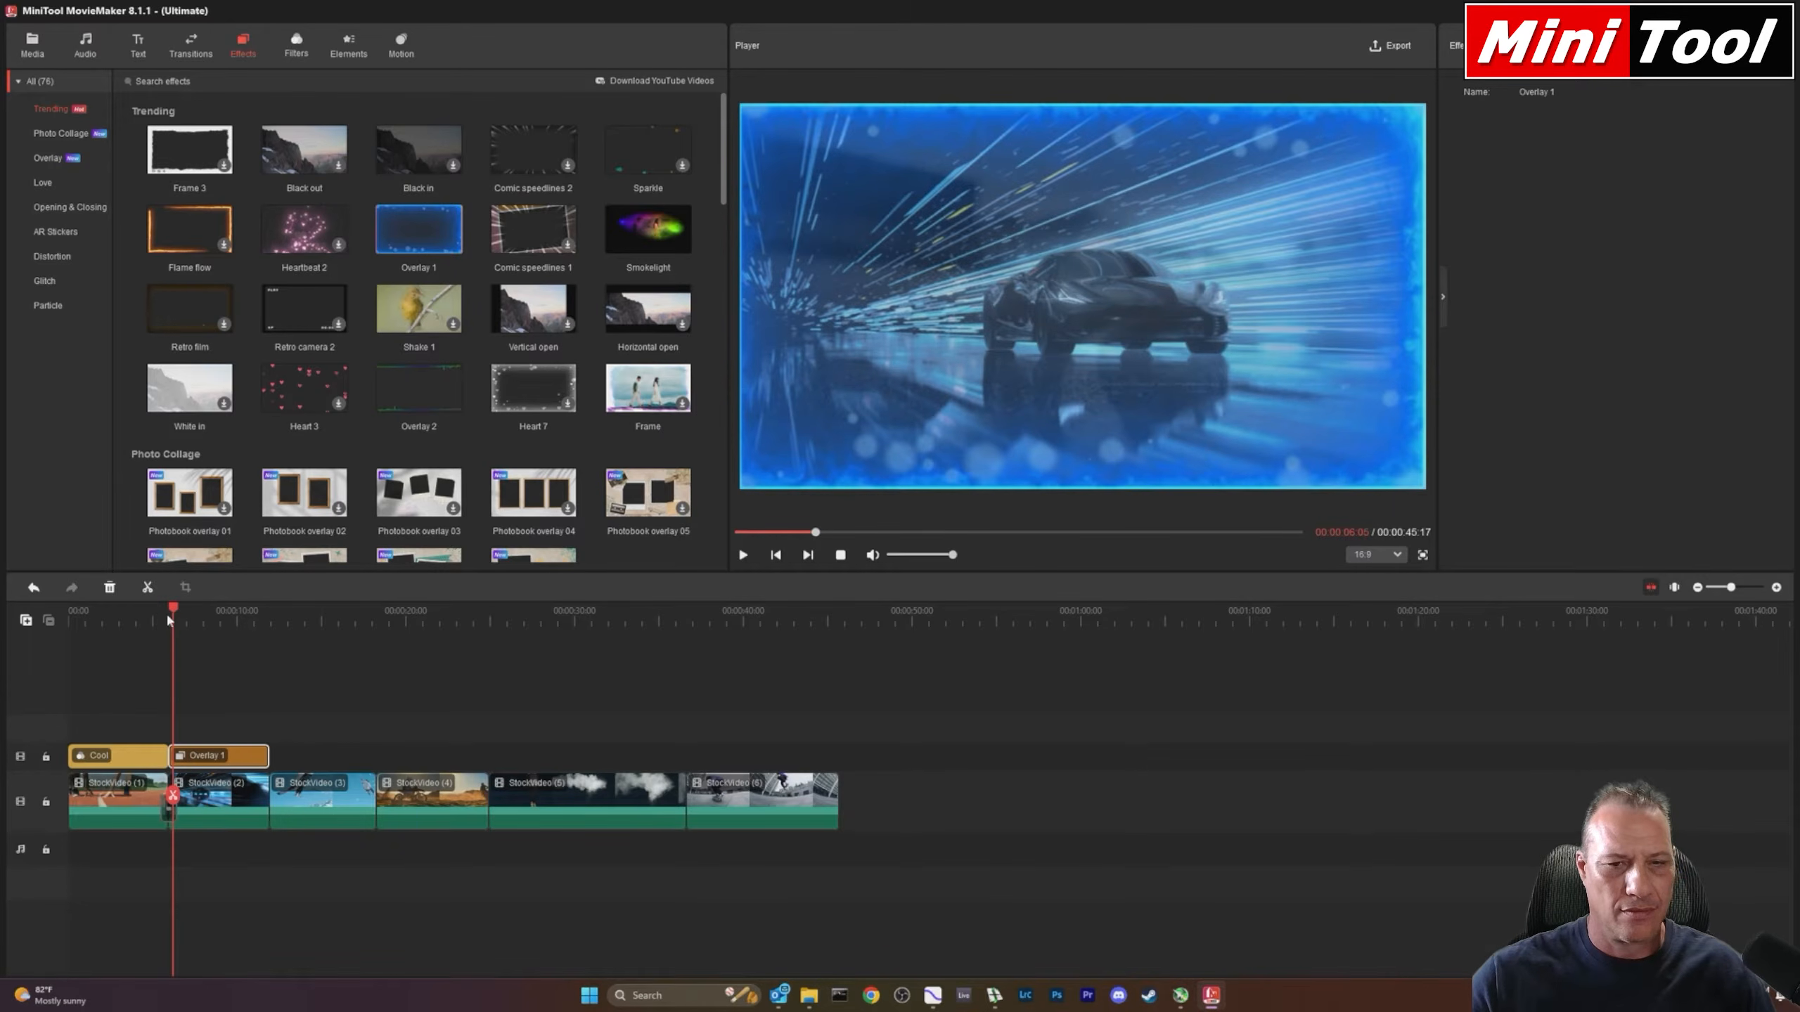
{"action": "key", "text": "space"}
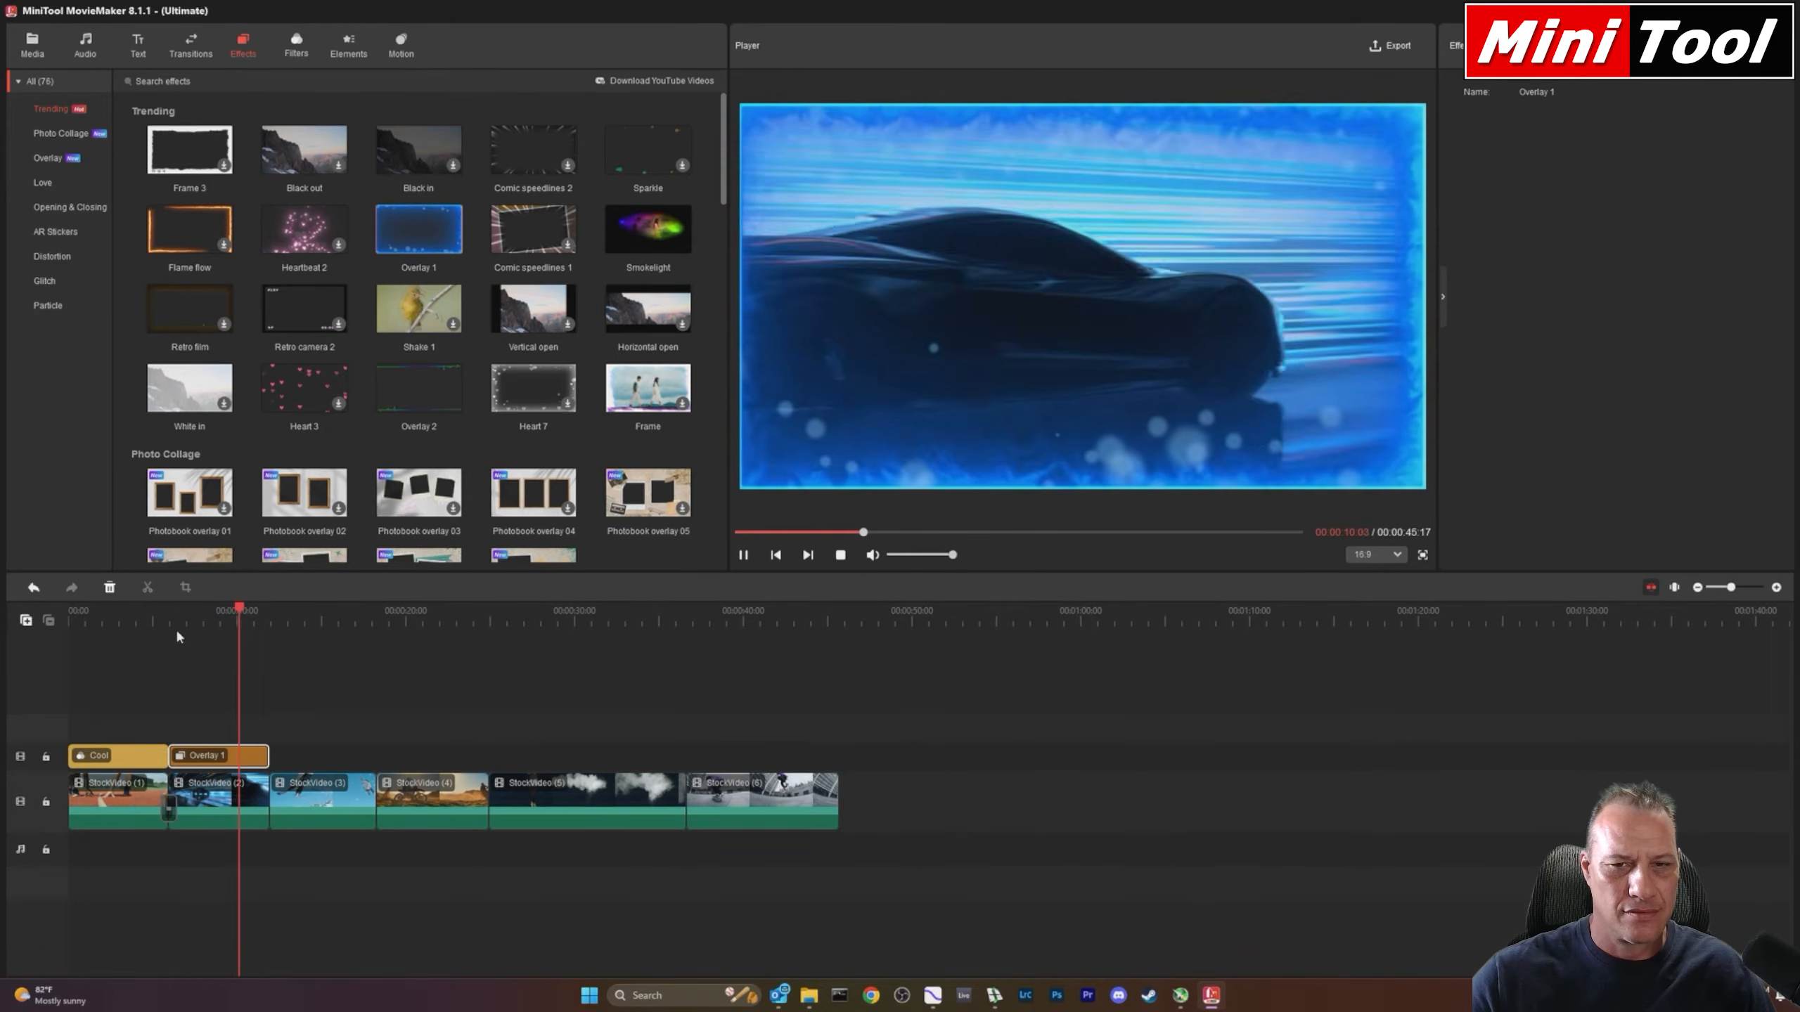
{"action": "key", "text": "space"}
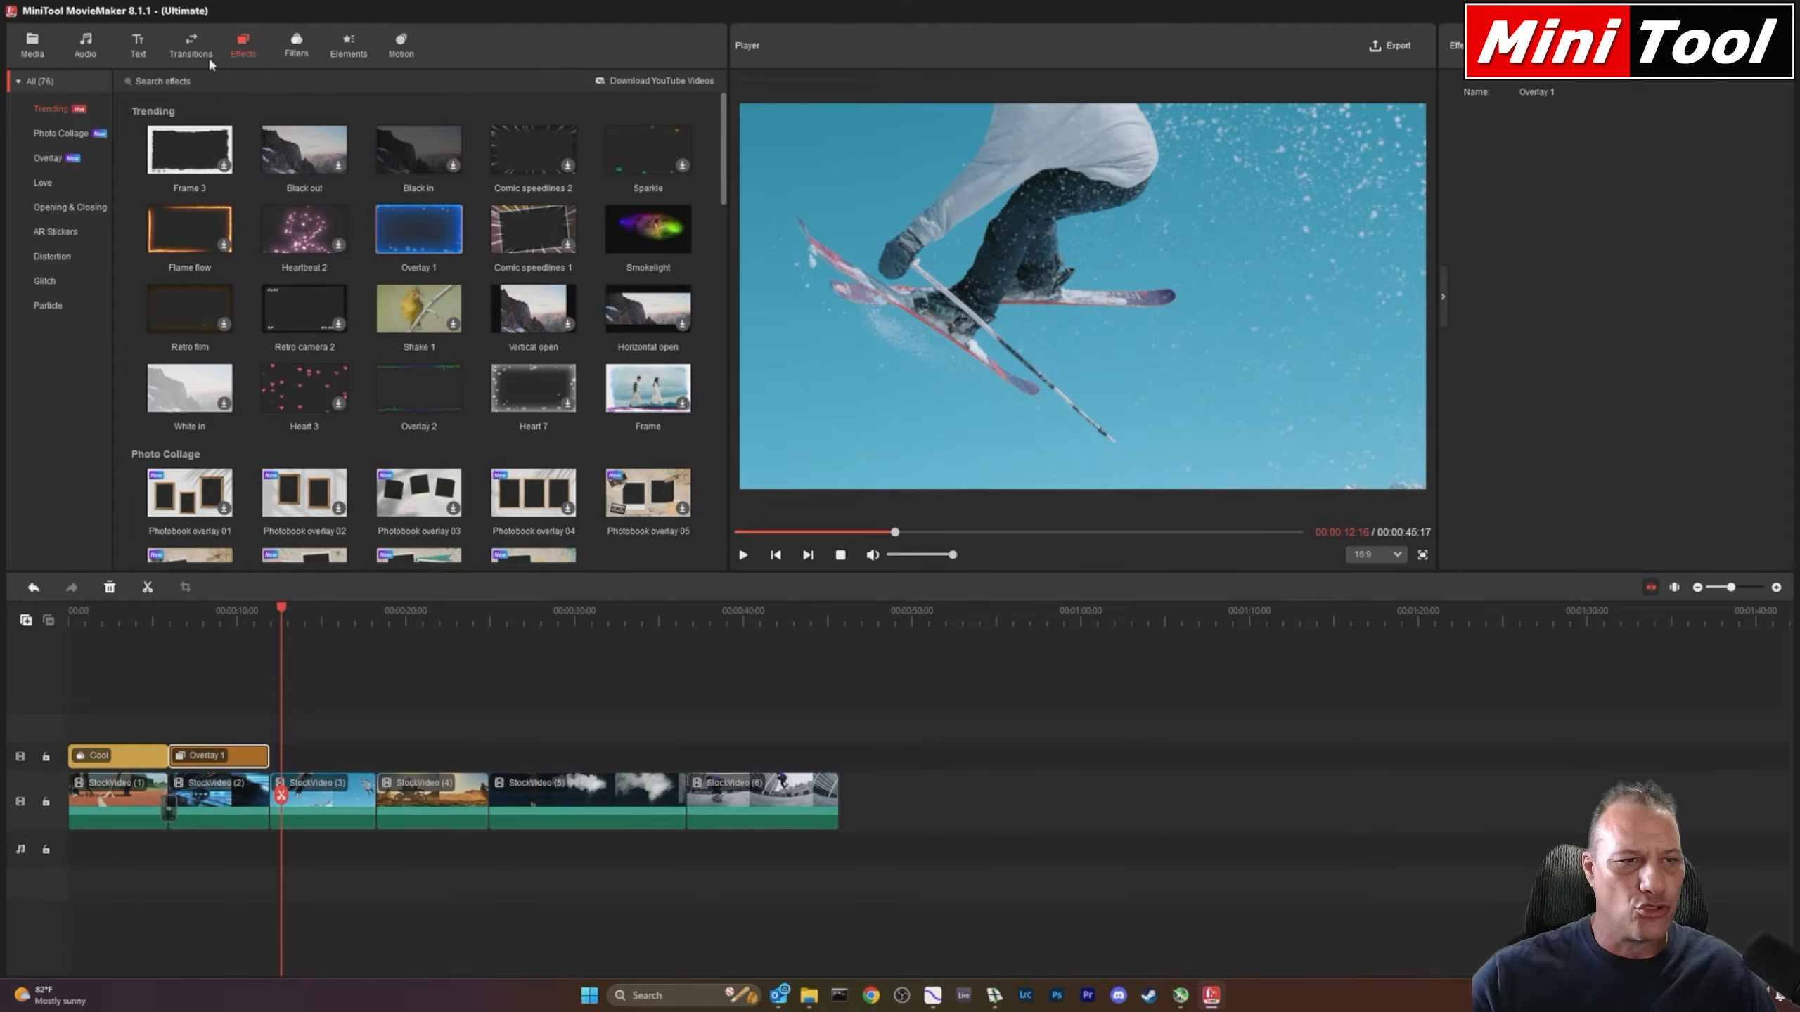
Insert a Morph transition between StockVideo (2) and StockVideo (3) and play across the cut.
{"action": "left_click", "coordinate": [207, 54]}
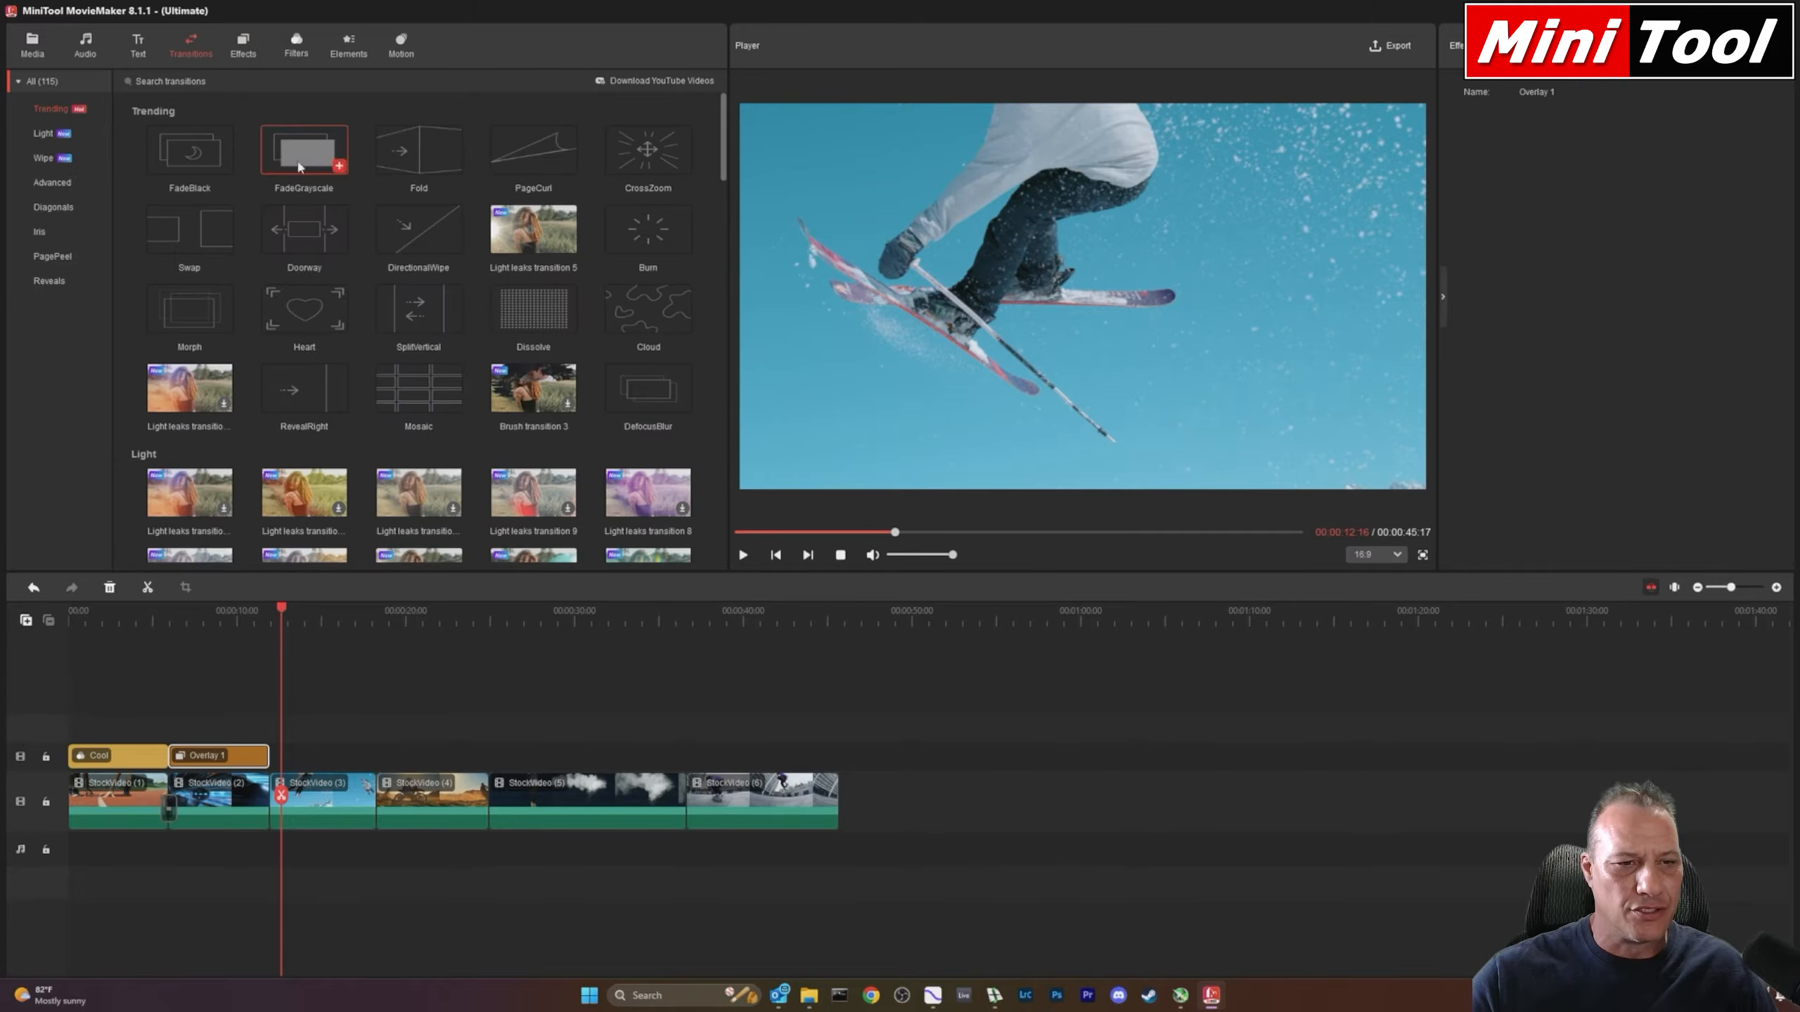
{"action": "mouse_move", "coordinate": [327, 684]}
{"action": "left_mouse_down"}
{"action": "mouse_move", "coordinate": [273, 803]}
{"action": "mouse_move", "coordinate": [278, 780]}
{"action": "left_mouse_up"}
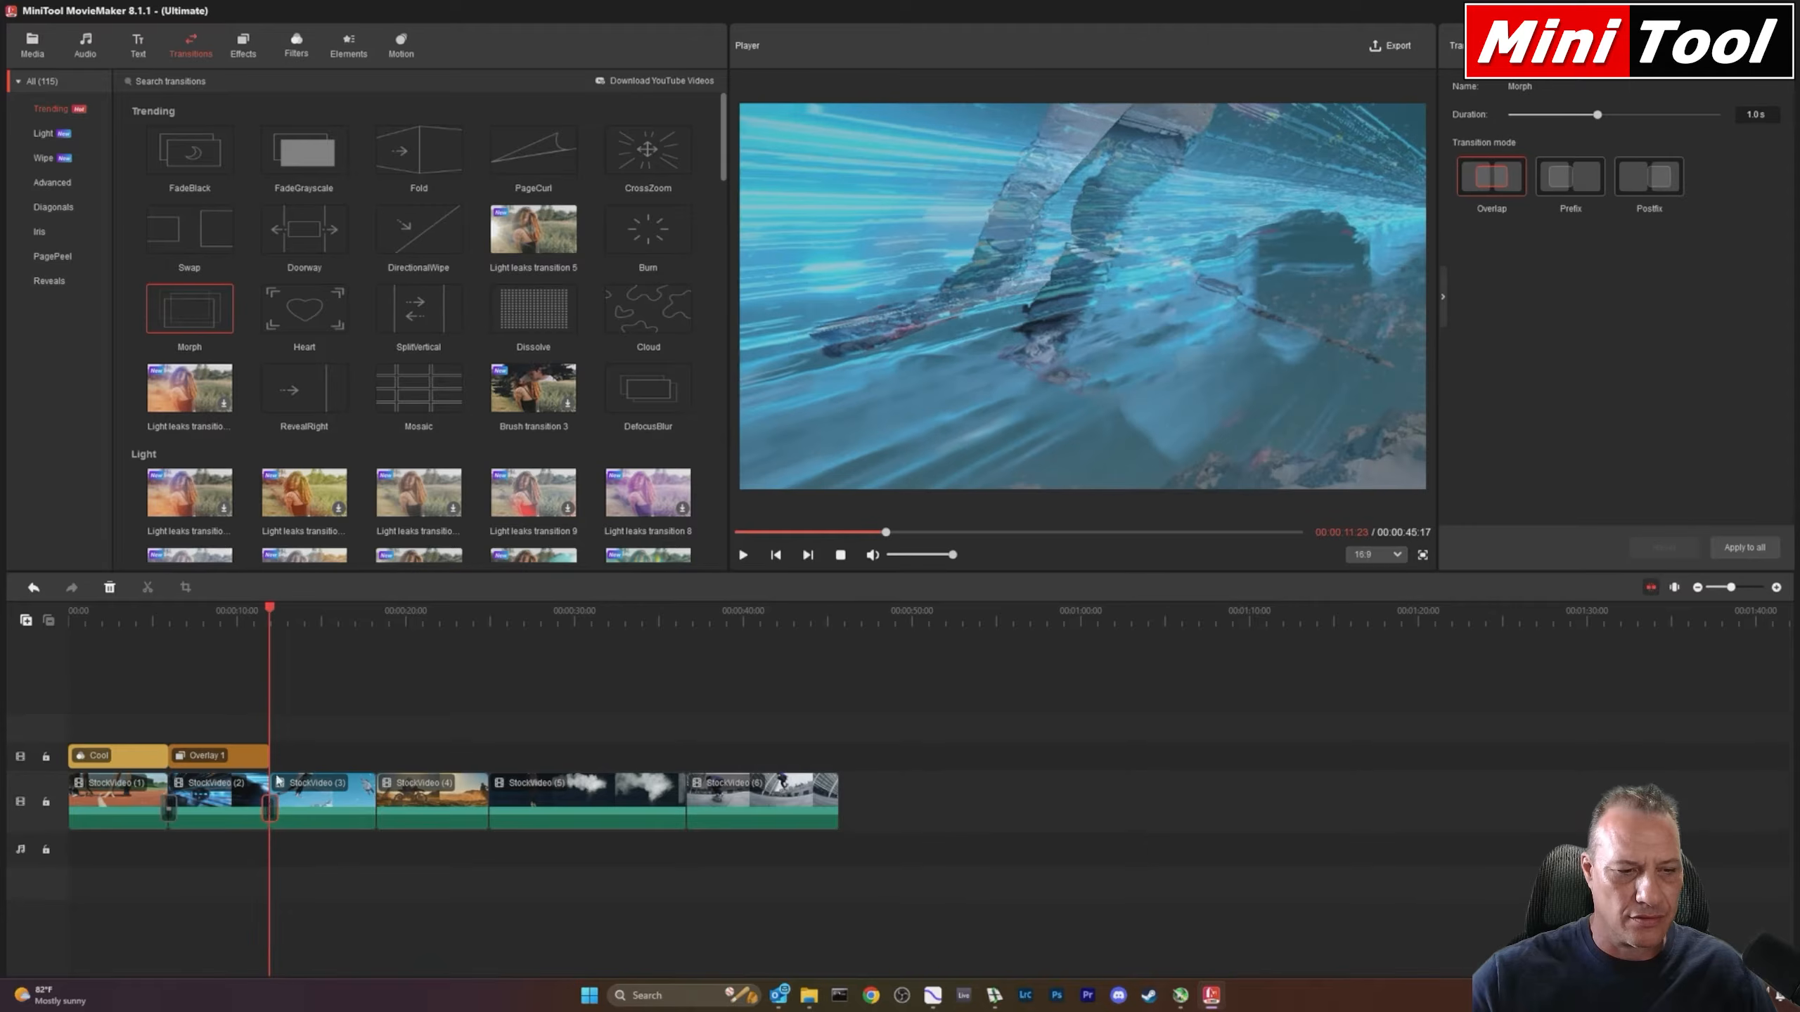
{"action": "left_click", "coordinate": [254, 616]}
{"action": "key", "text": "space"}
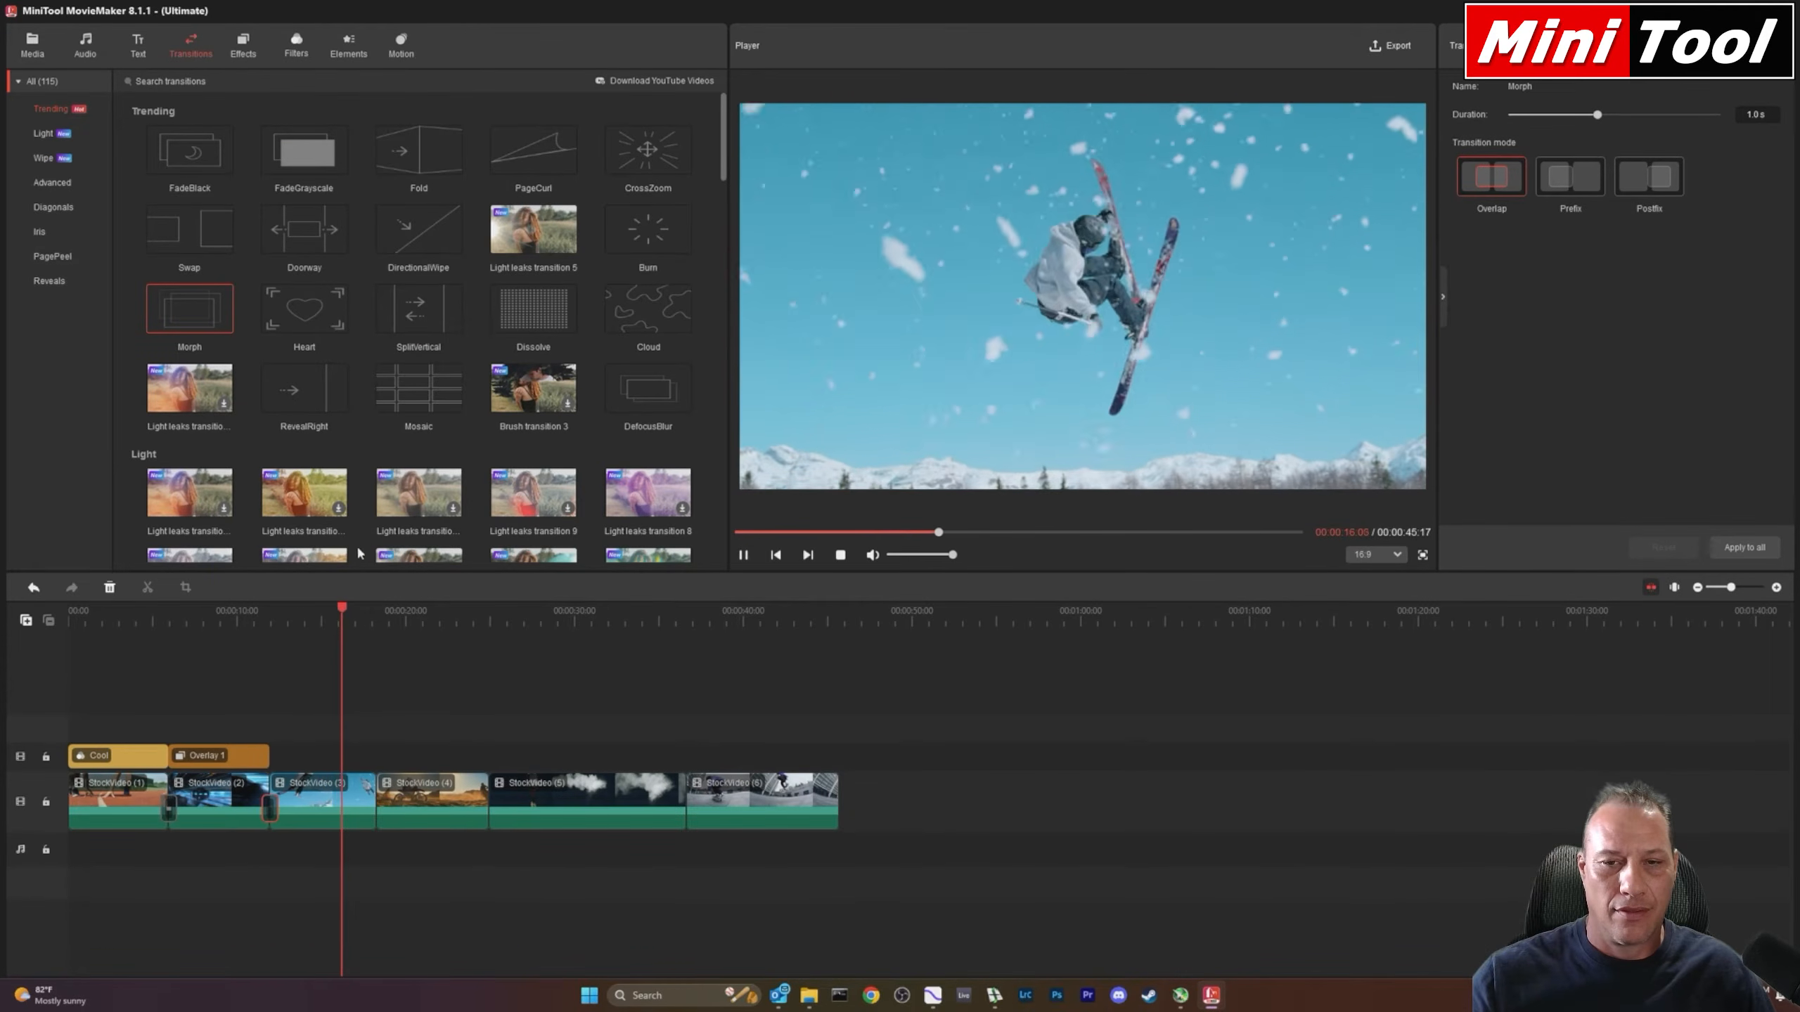
{"action": "key", "text": "space"}
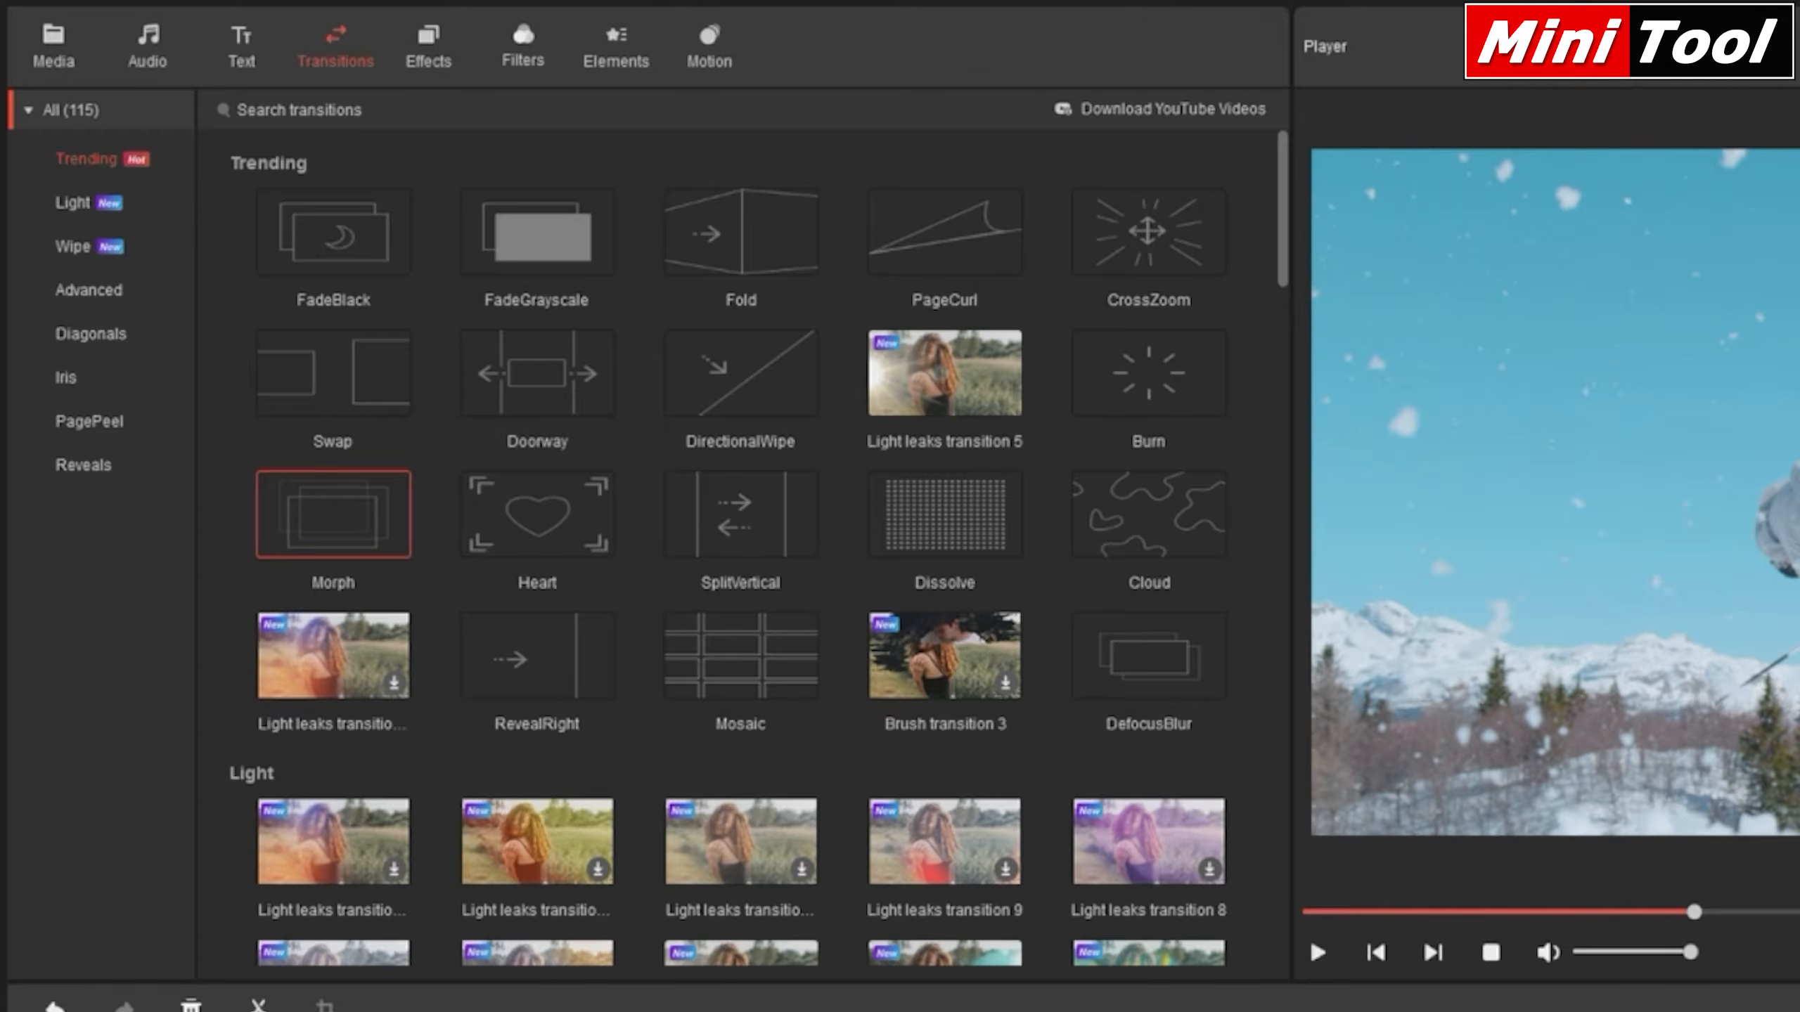
Add the Outdoor action 5 filter spanning StockVideo (3) and scrub through it.
{"action": "left_click", "coordinate": [525, 64]}
{"action": "left_click", "coordinate": [599, 542]}
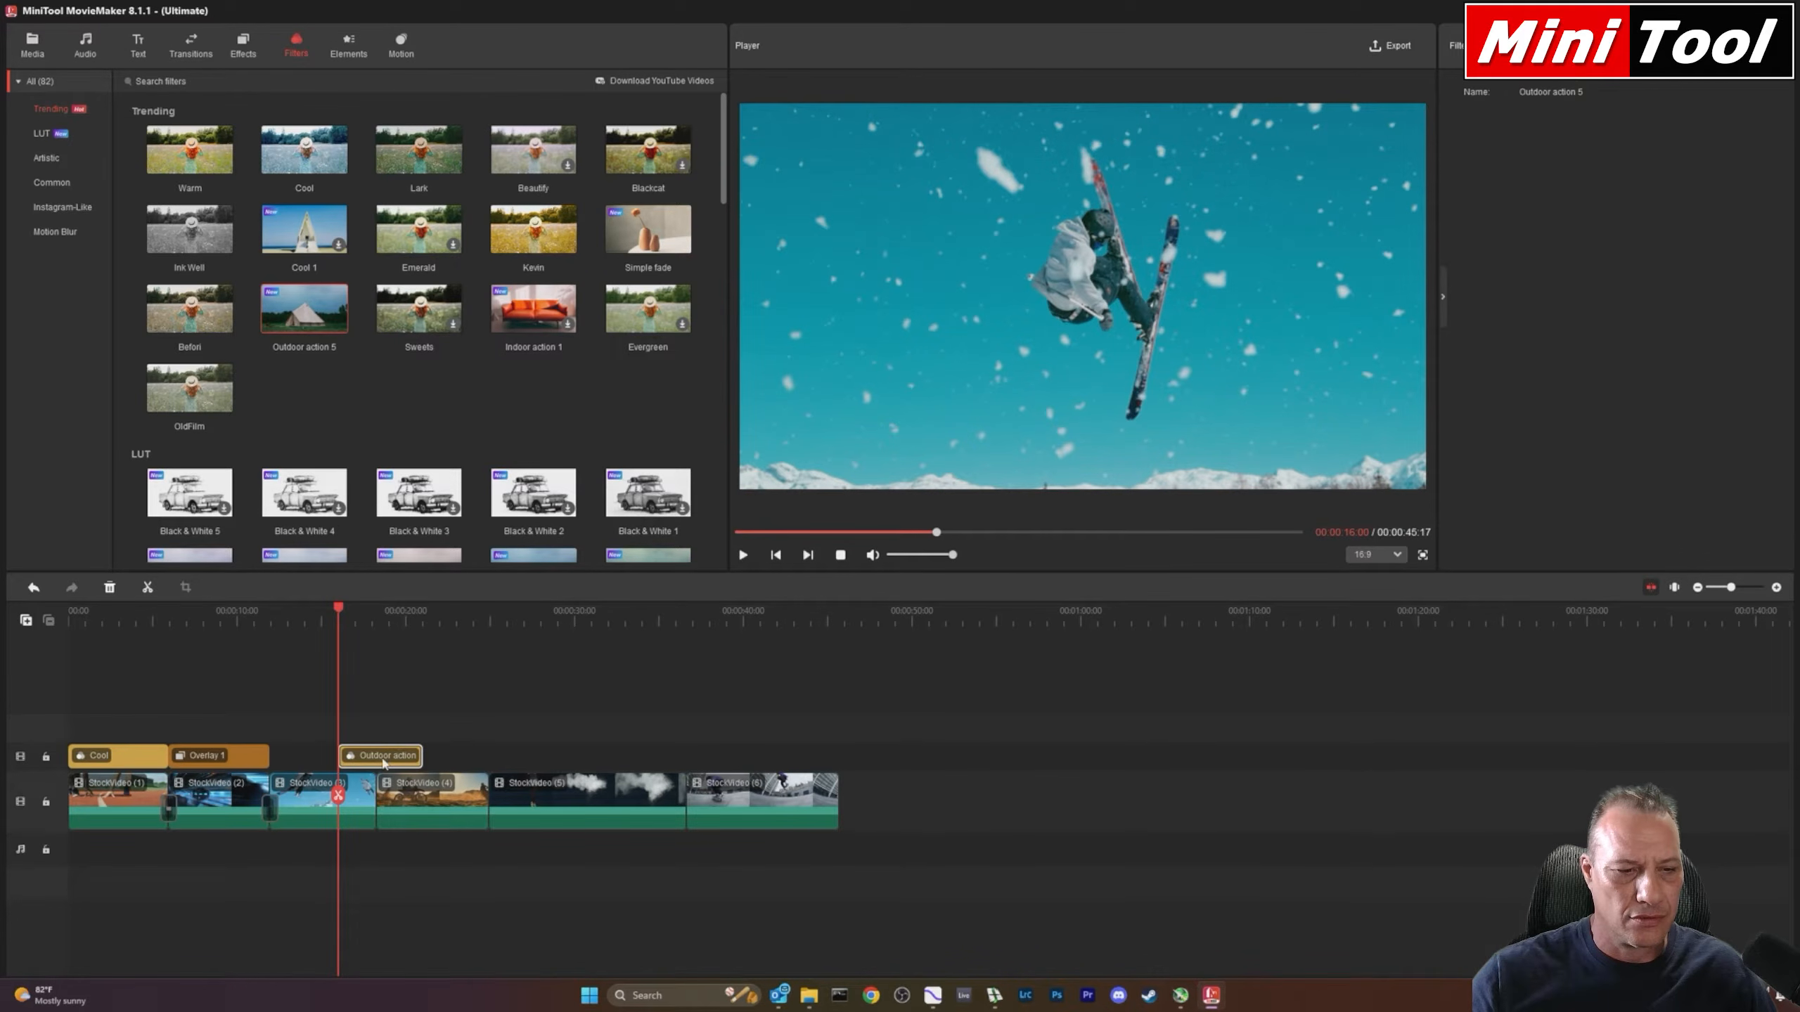
{"action": "mouse_move", "coordinate": [383, 762]}
{"action": "left_mouse_down"}
{"action": "mouse_move", "coordinate": [314, 762]}
{"action": "mouse_move", "coordinate": [375, 754]}
{"action": "left_mouse_up"}
{"action": "left_click", "coordinate": [282, 611]}
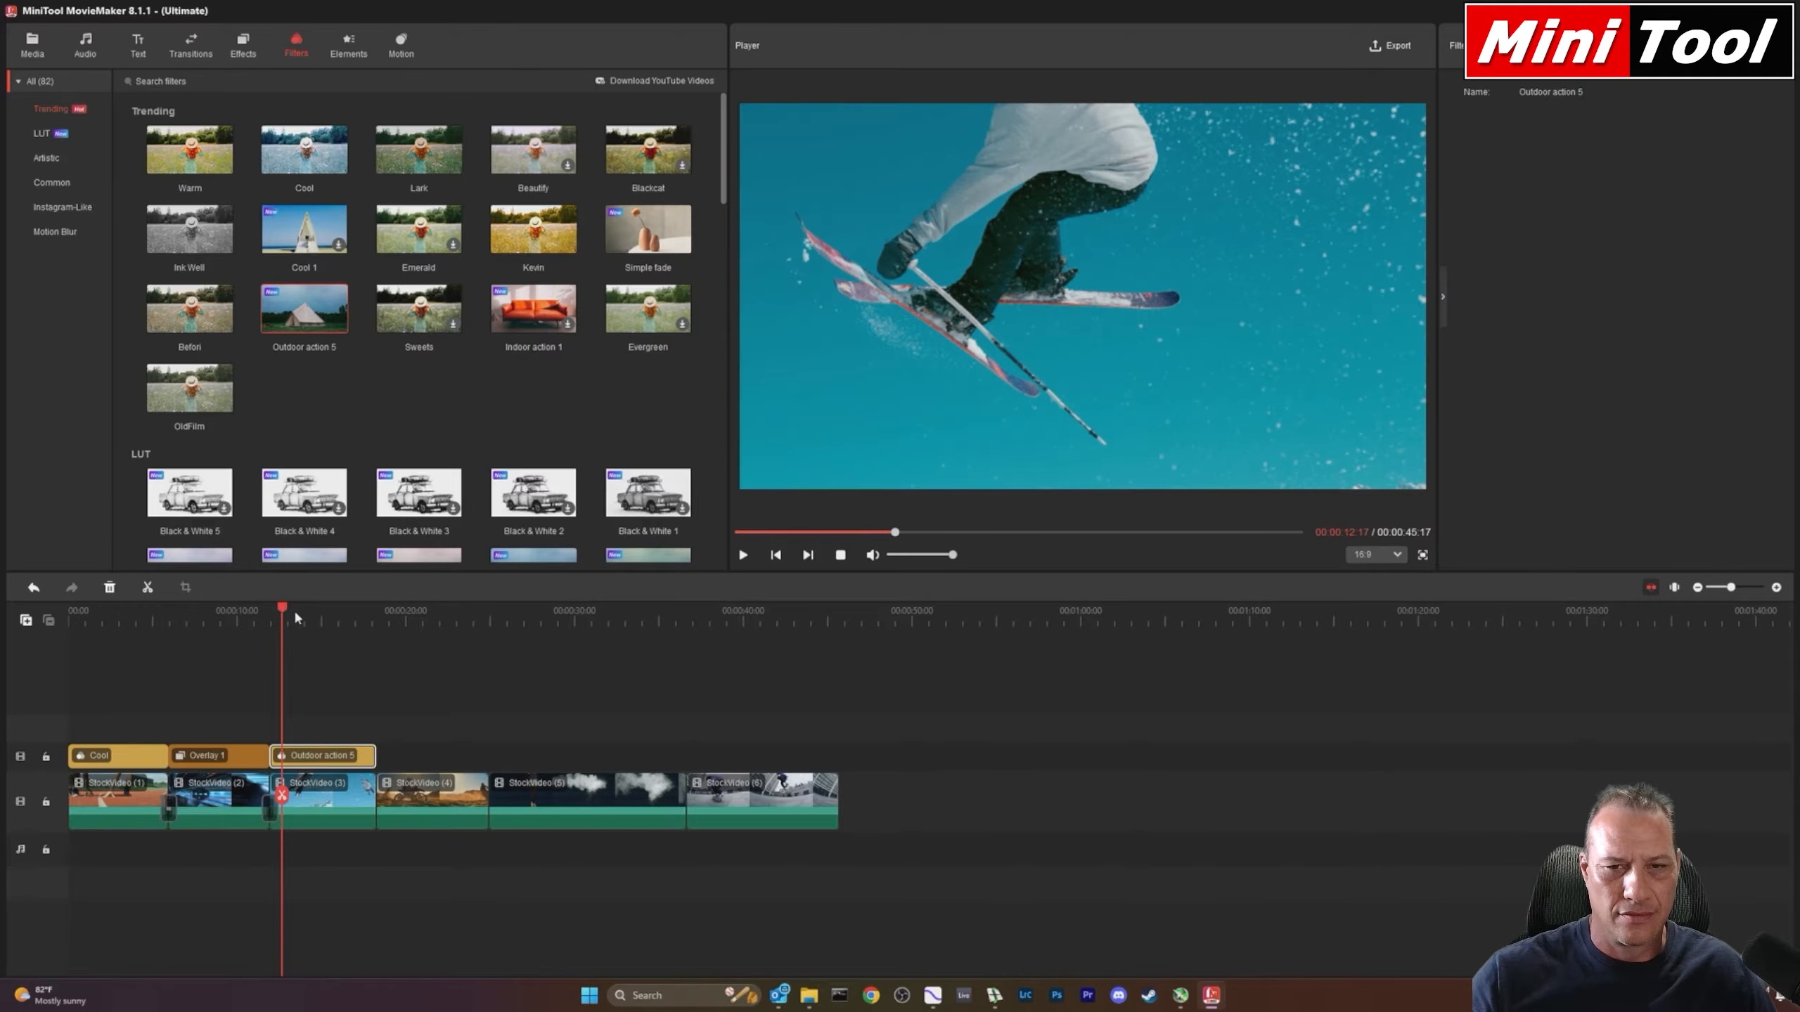
{"action": "left_click_drag", "start_coordinate": [319, 617], "coordinate": [373, 619]}
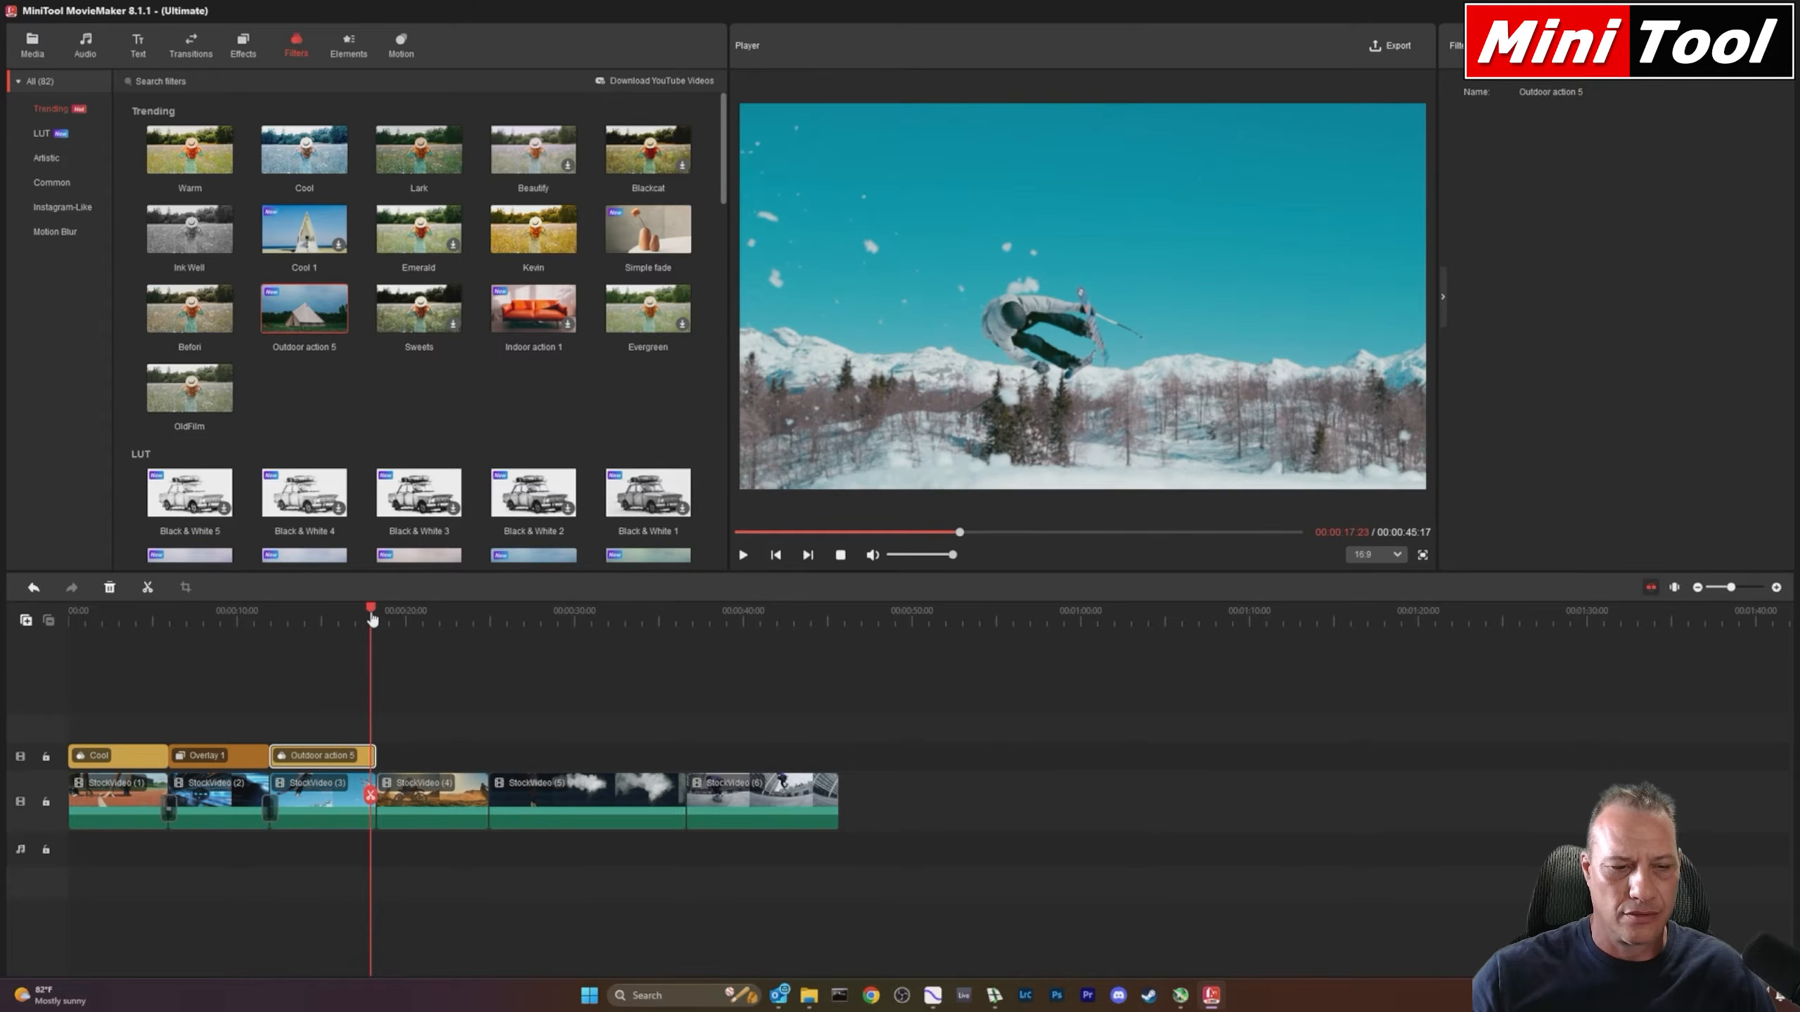
Insert a PageCurl transition between StockVideo (3) and StockVideo (4) and play across the cut.
{"action": "left_click", "coordinate": [209, 57]}
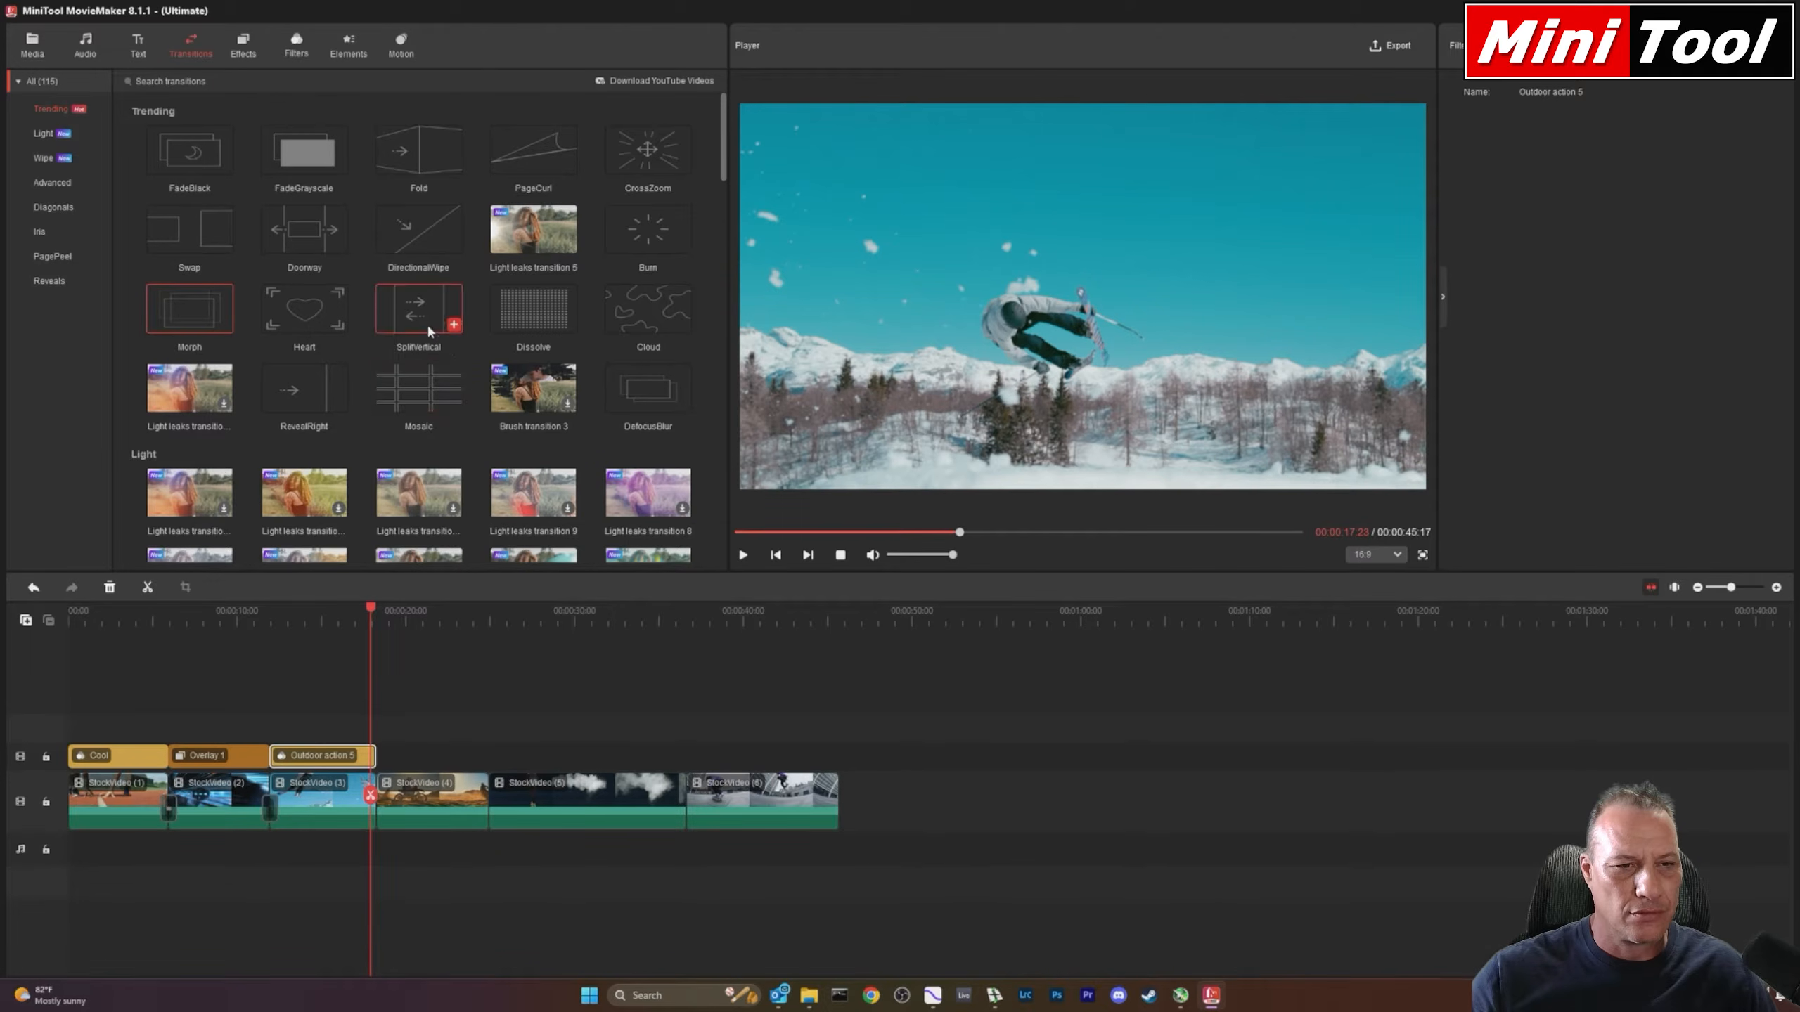
{"action": "left_click_drag", "start_coordinate": [530, 160], "coordinate": [376, 812]}
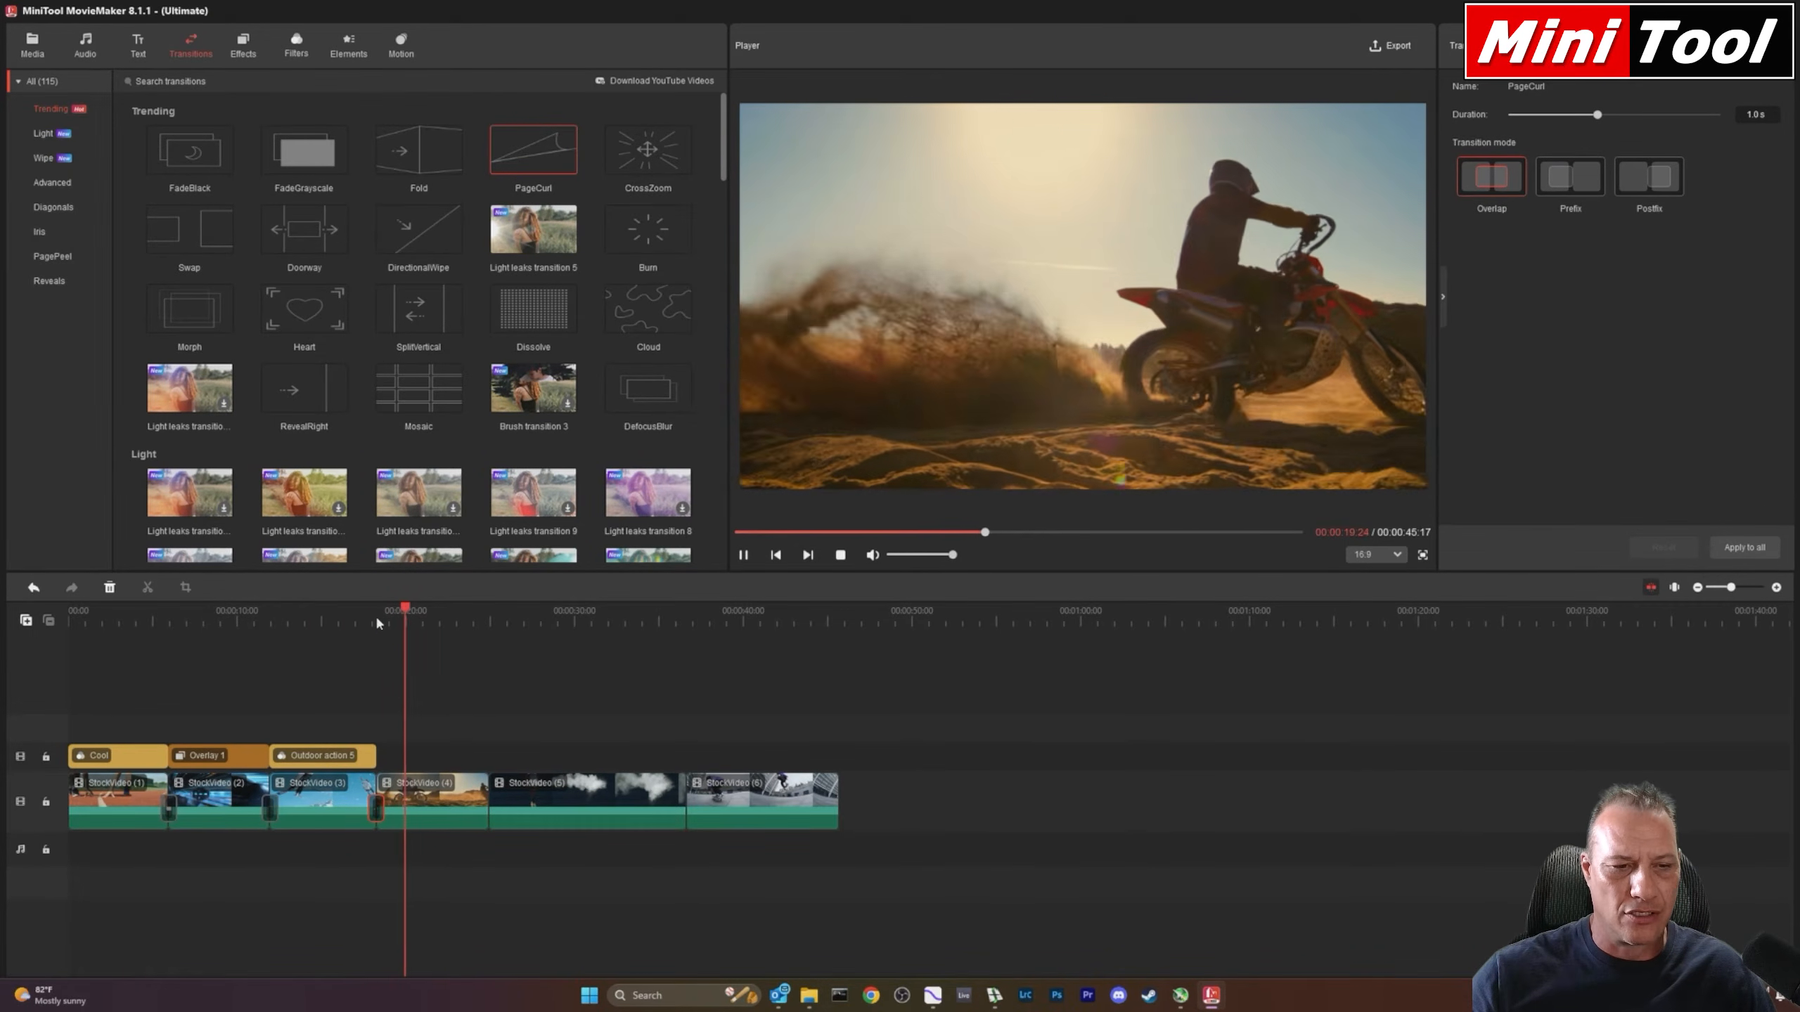
{"action": "left_click", "coordinate": [461, 612]}
{"action": "left_click", "coordinate": [425, 611]}
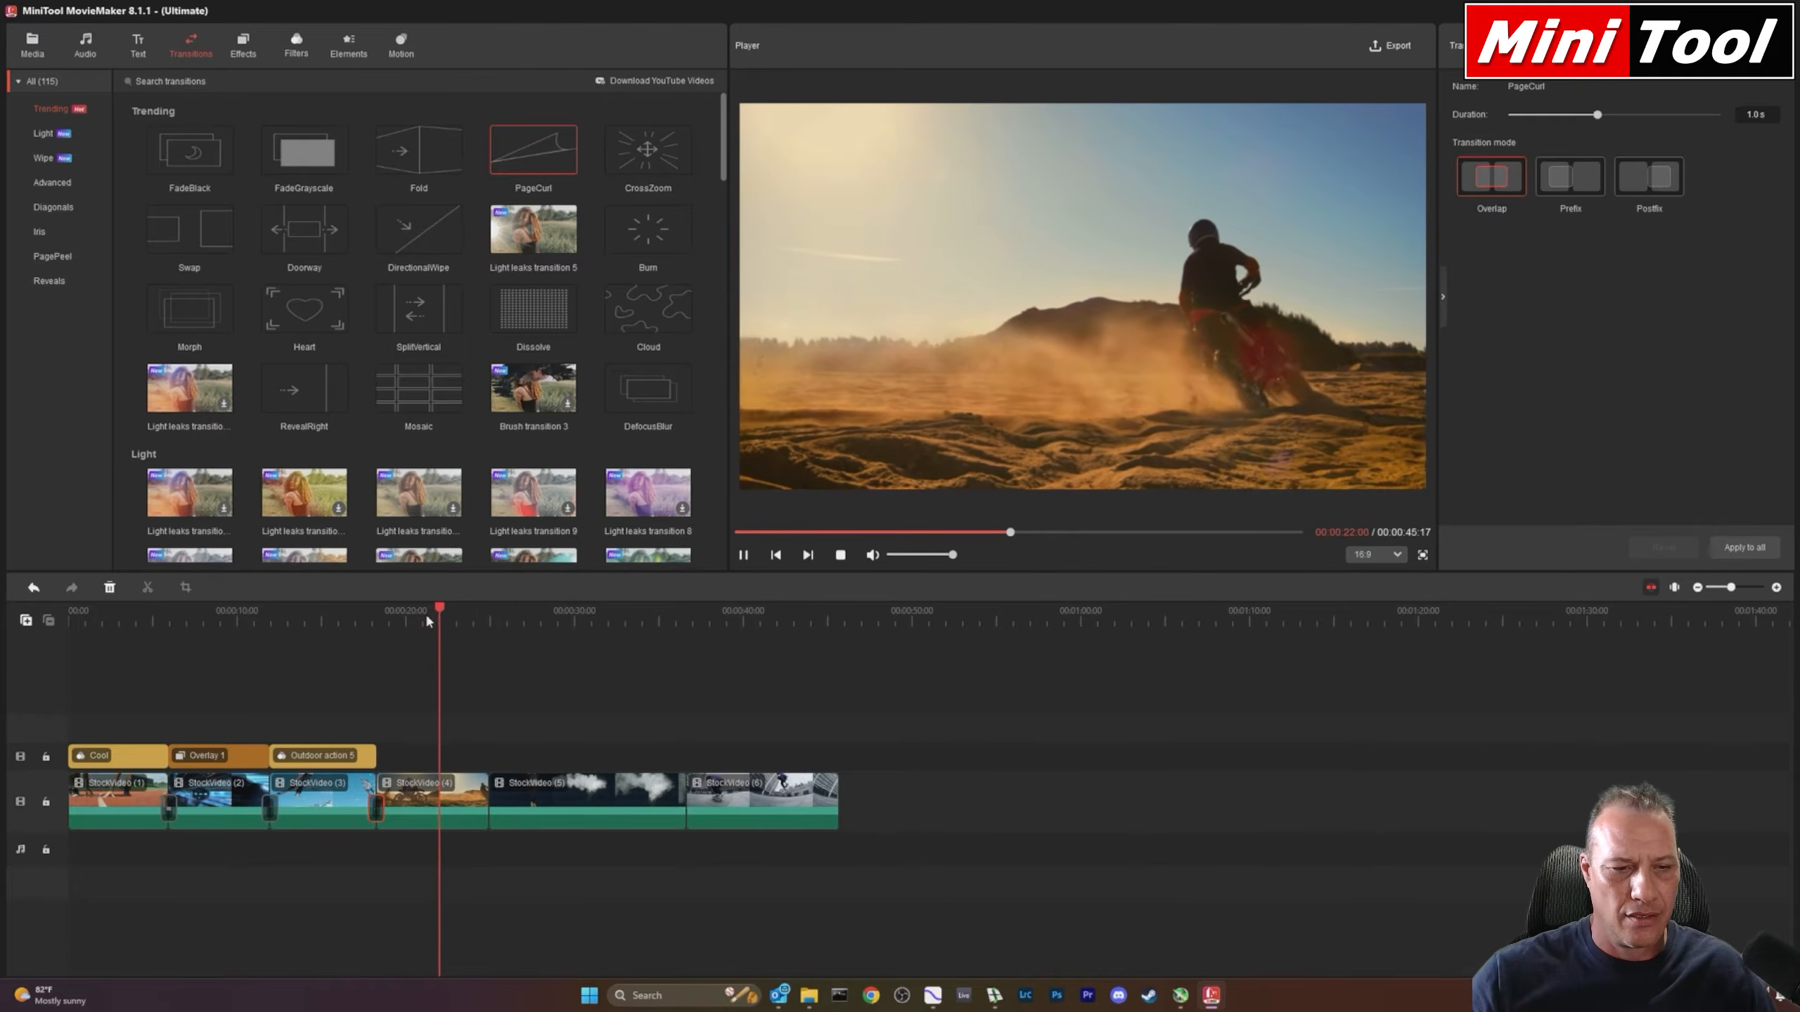
{"action": "key", "text": "space"}
Add the Great element above StockVideo (4) and play it to preview.
{"action": "left_click", "coordinate": [347, 47]}
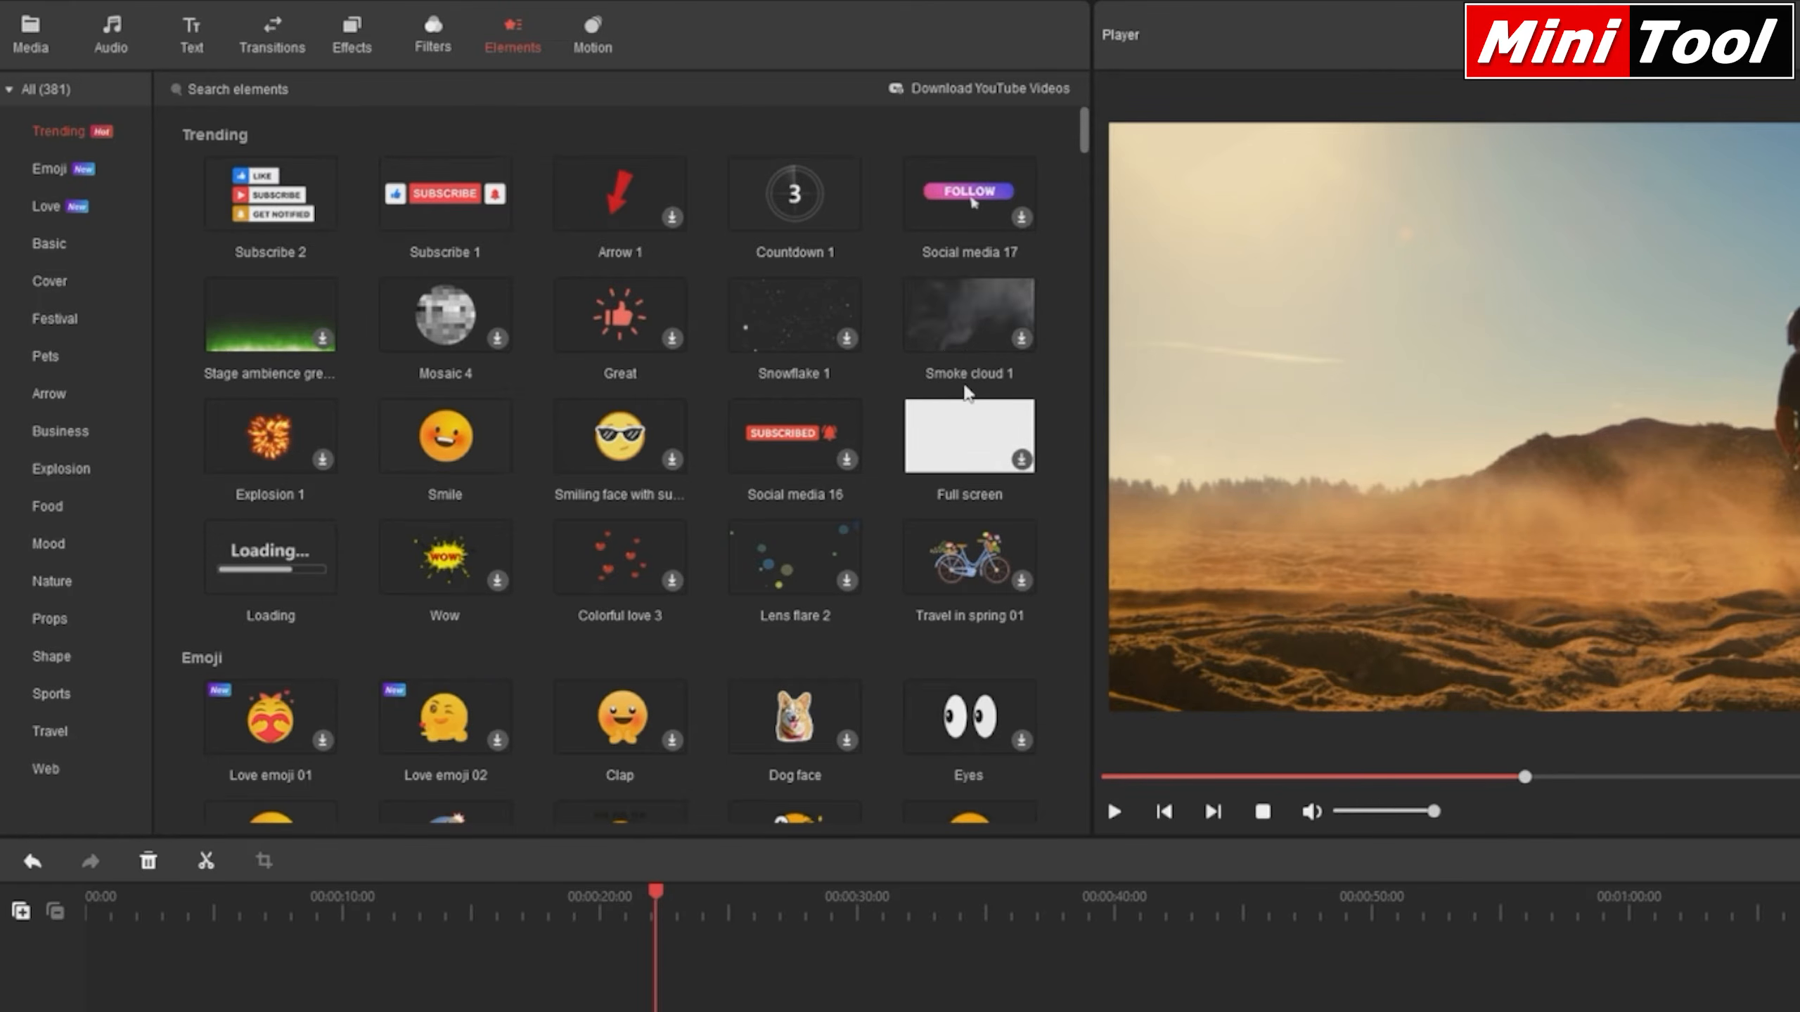
{"action": "scroll", "coordinate": [613, 599], "scroll_direction": "down", "scroll_amount": 1}
{"action": "scroll", "coordinate": [641, 601], "scroll_direction": "up", "scroll_amount": 1}
{"action": "left_click", "coordinate": [564, 908]}
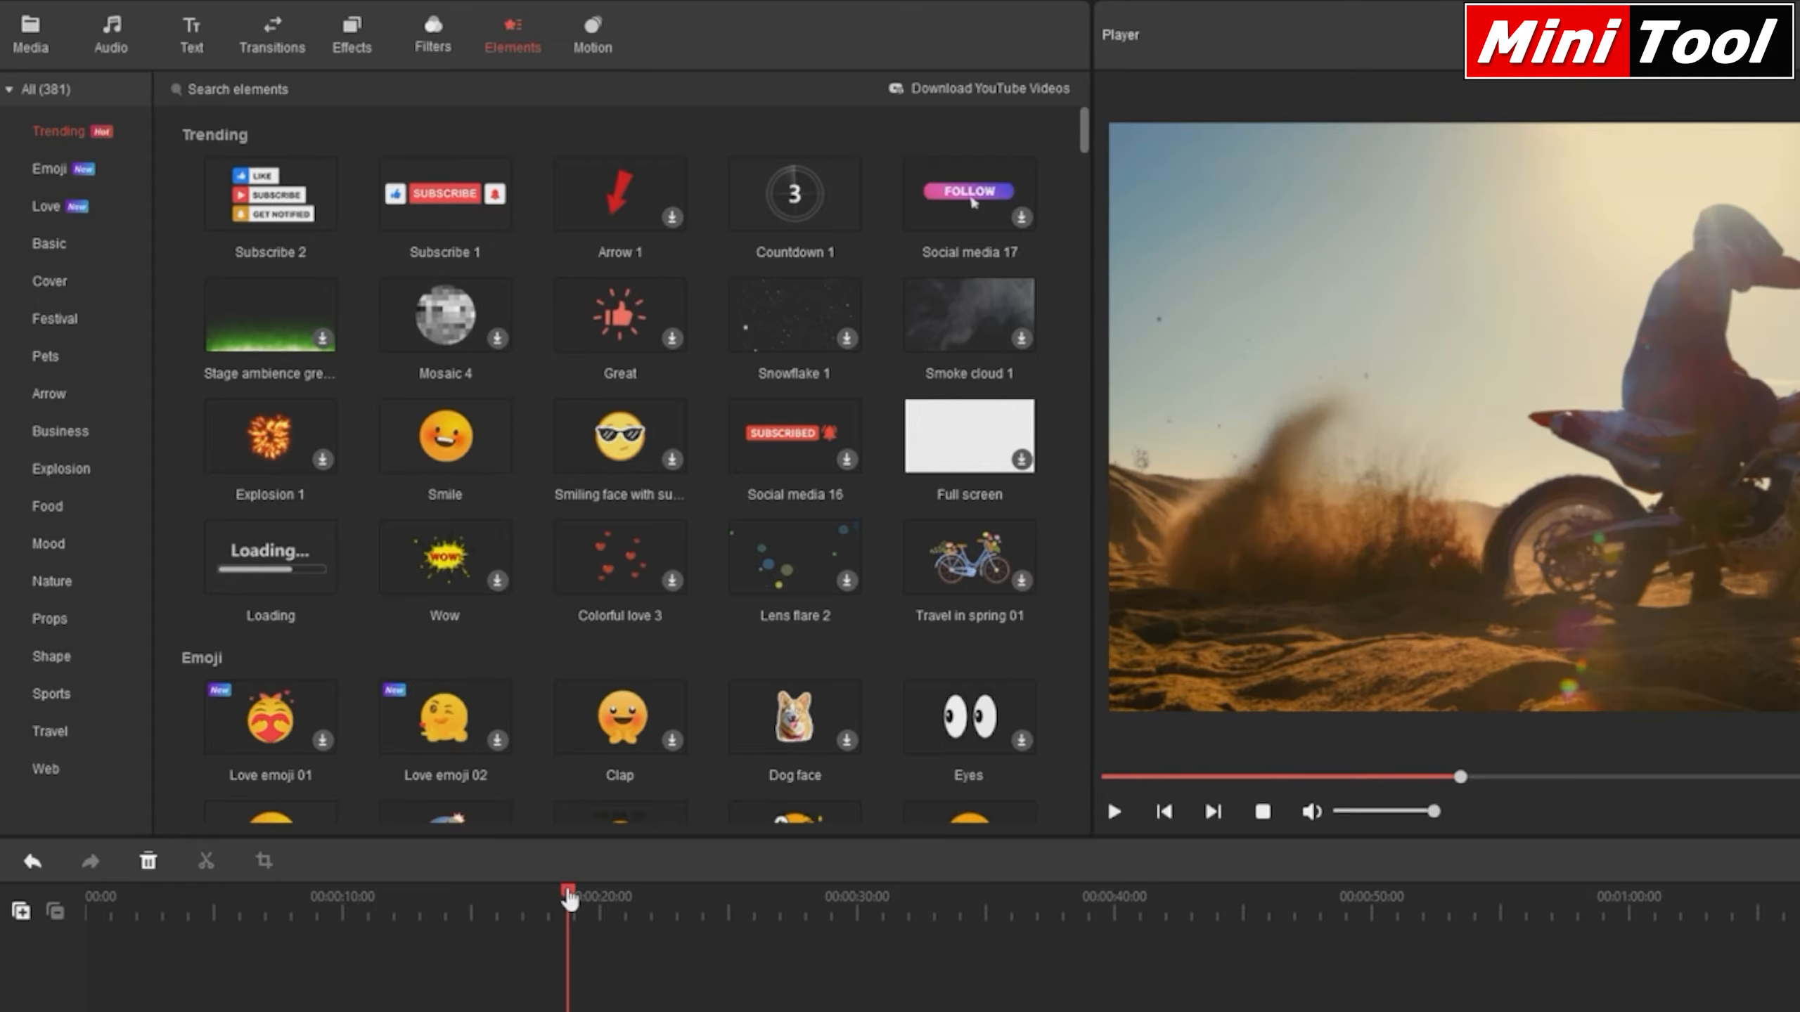
{"action": "left_click_drag", "start_coordinate": [652, 937], "coordinate": [599, 1011]}
{"action": "left_click", "coordinate": [794, 2]}
{"action": "mouse_move", "coordinate": [794, 738]}
{"action": "left_mouse_down"}
{"action": "mouse_move", "coordinate": [855, 744]}
{"action": "mouse_move", "coordinate": [789, 743]}
{"action": "left_mouse_up"}
{"action": "left_click", "coordinate": [760, 503]}
{"action": "key", "text": "space"}
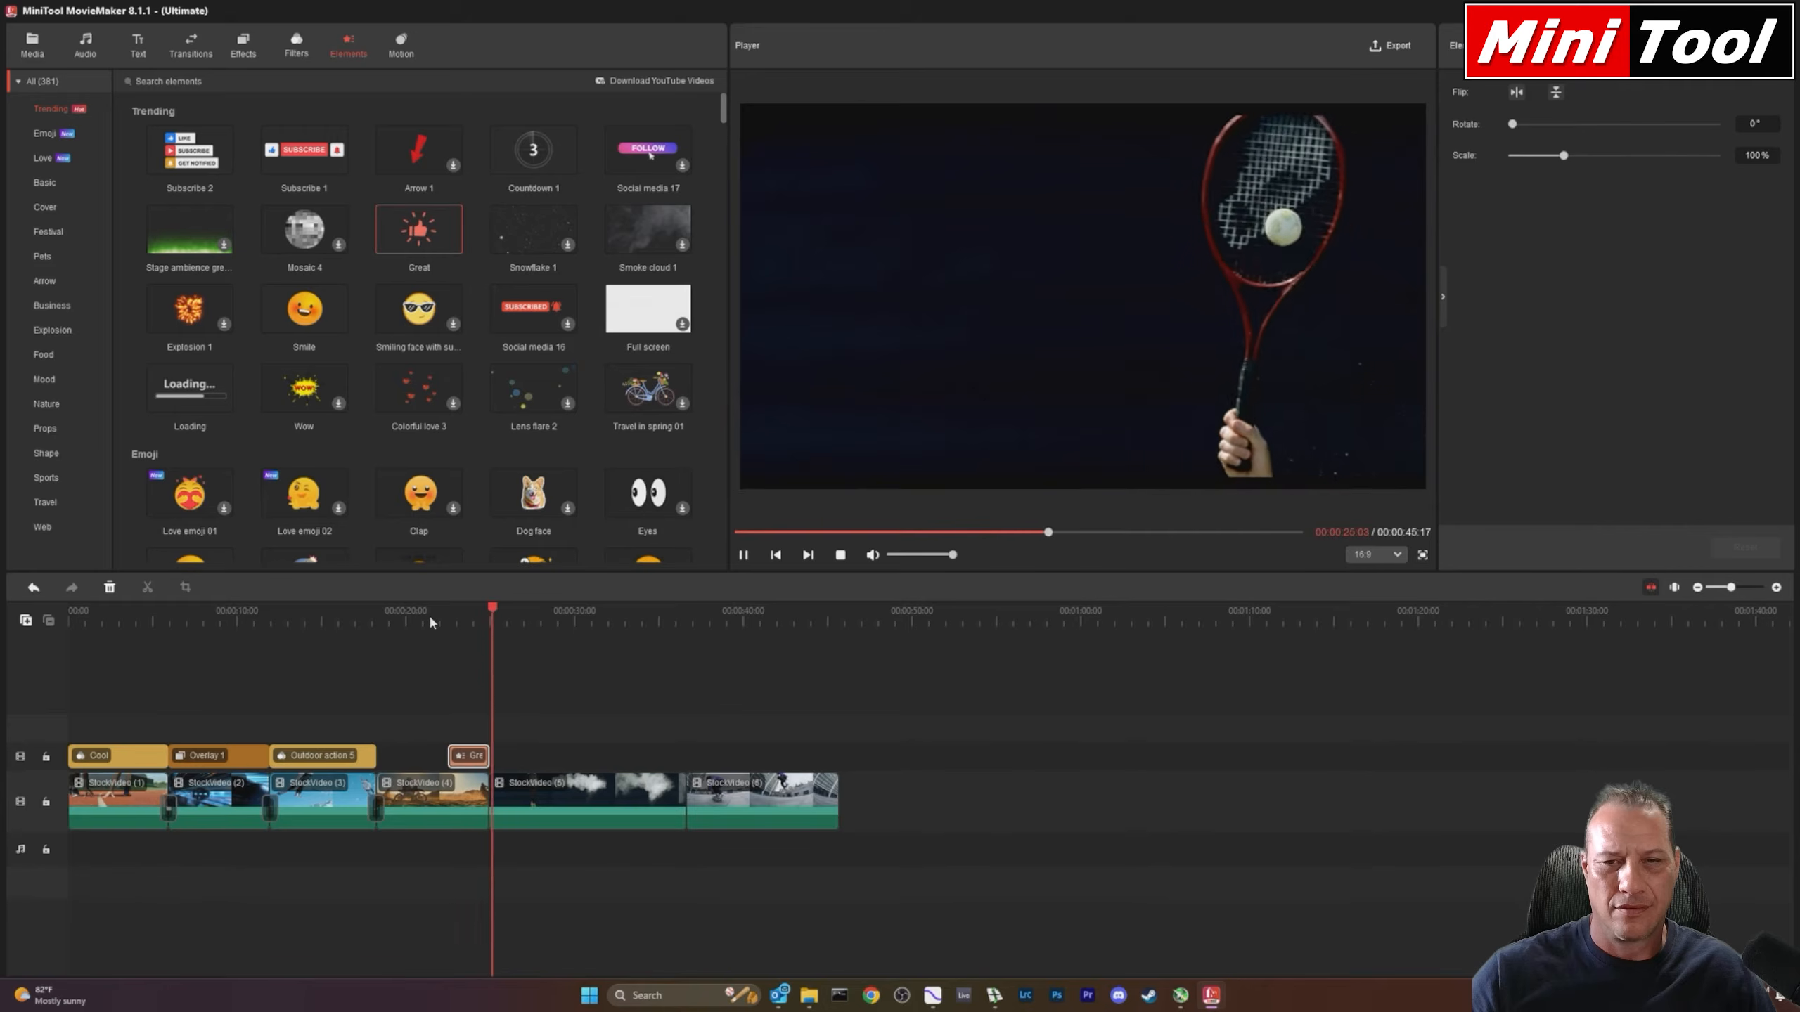
{"action": "key", "text": "space"}
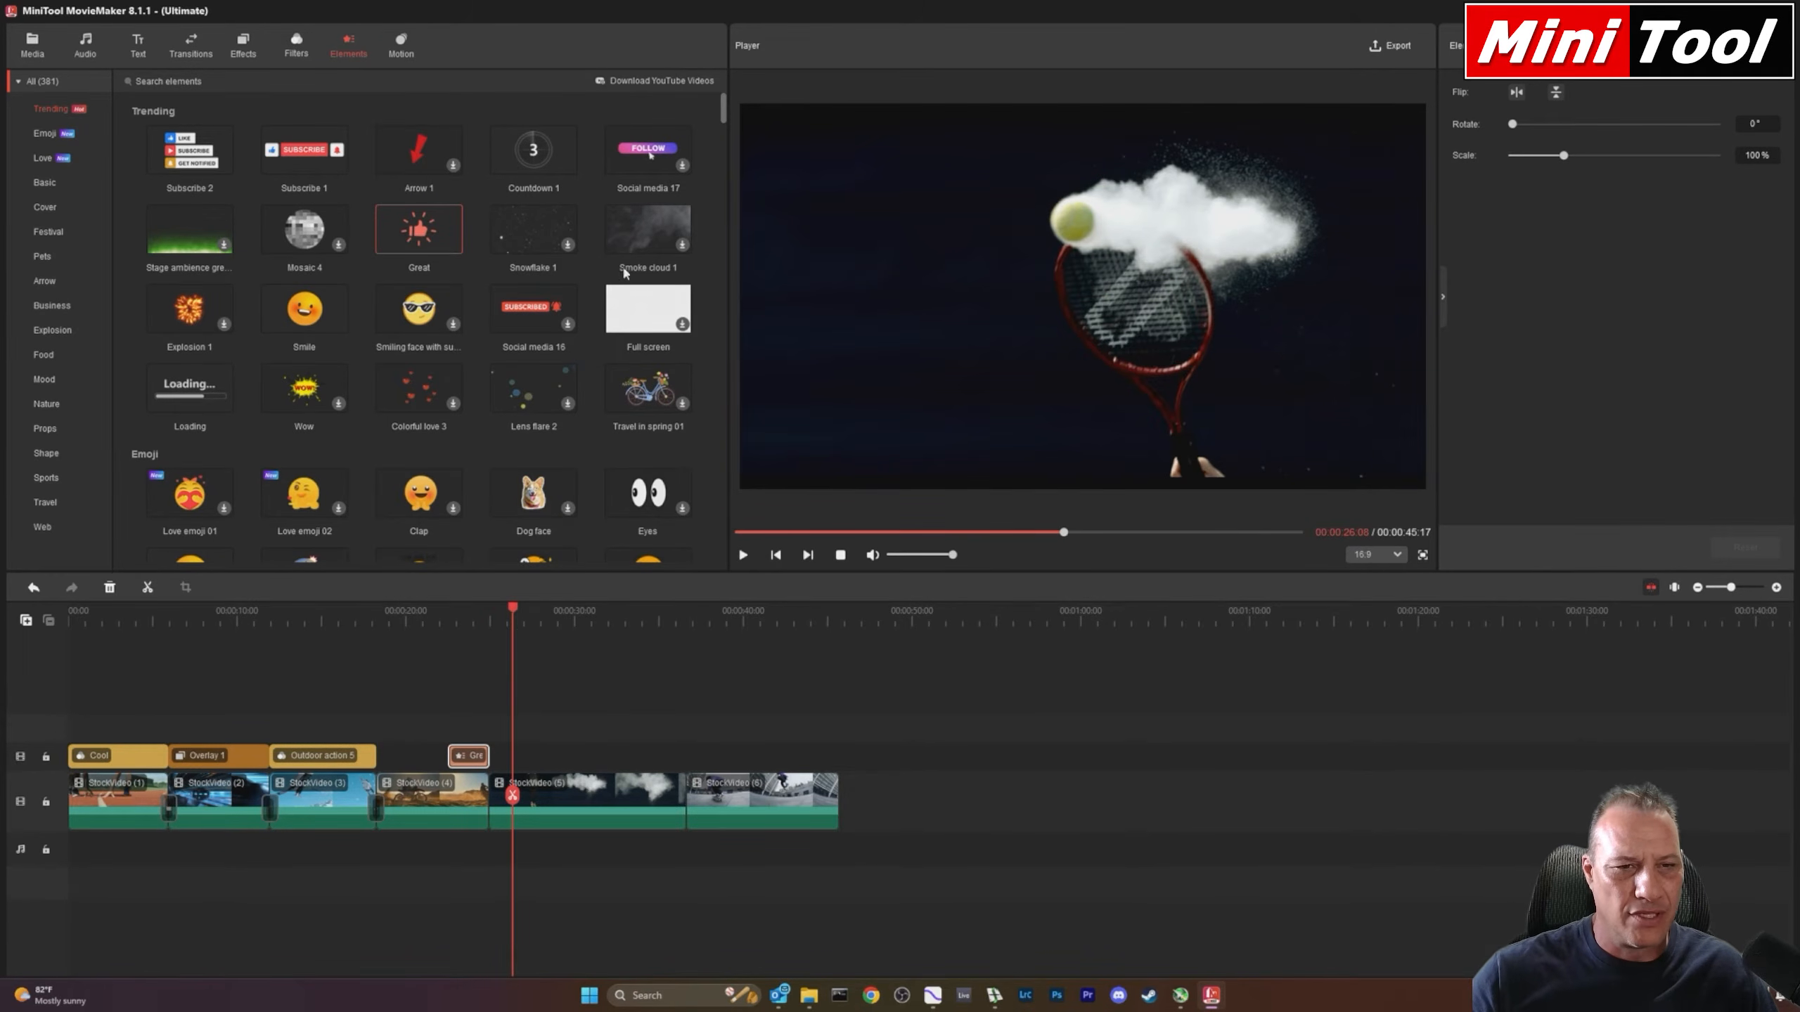
Add the Smoke cloud 1 element over StockVideo (5) and extend it to the clip's end.
{"action": "left_click_drag", "start_coordinate": [644, 232], "coordinate": [528, 776]}
{"action": "left_click", "coordinate": [526, 629]}
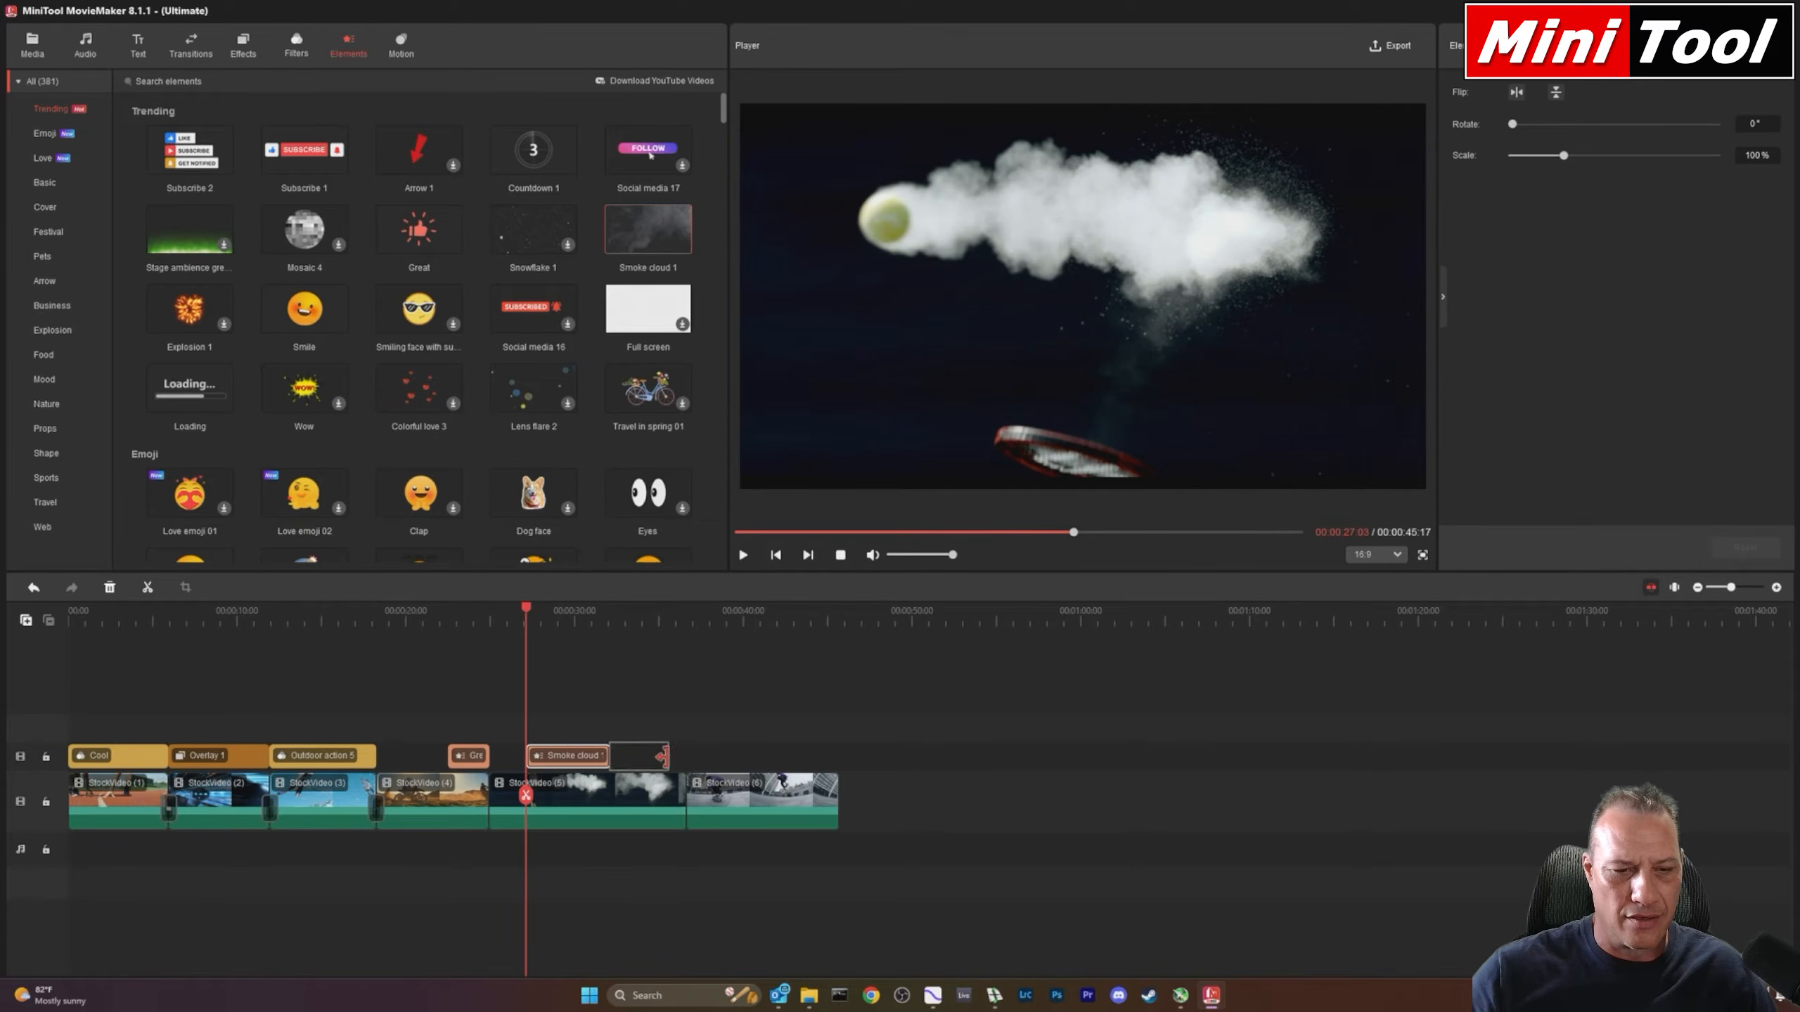
{"action": "left_click_drag", "start_coordinate": [677, 755], "coordinate": [684, 756]}
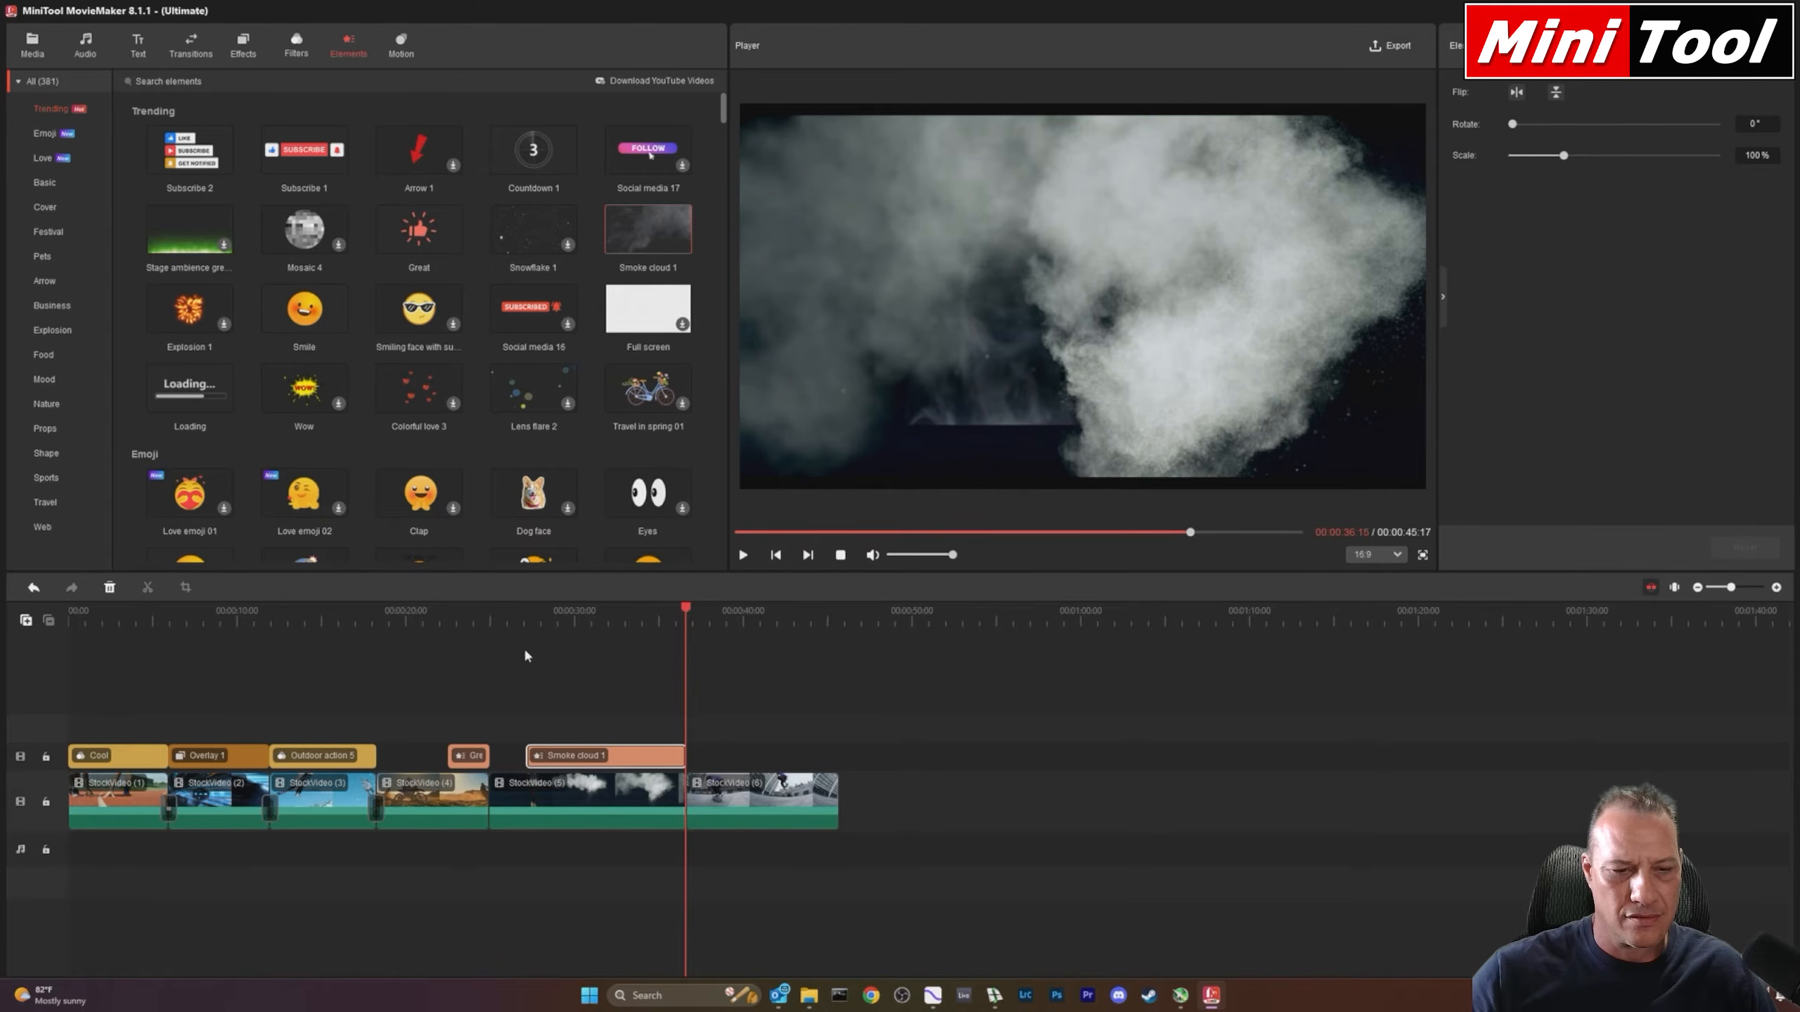
Insert a Swap transition between StockVideo (4) and StockVideo (5).
{"action": "left_click", "coordinate": [468, 616]}
{"action": "left_click", "coordinate": [191, 47]}
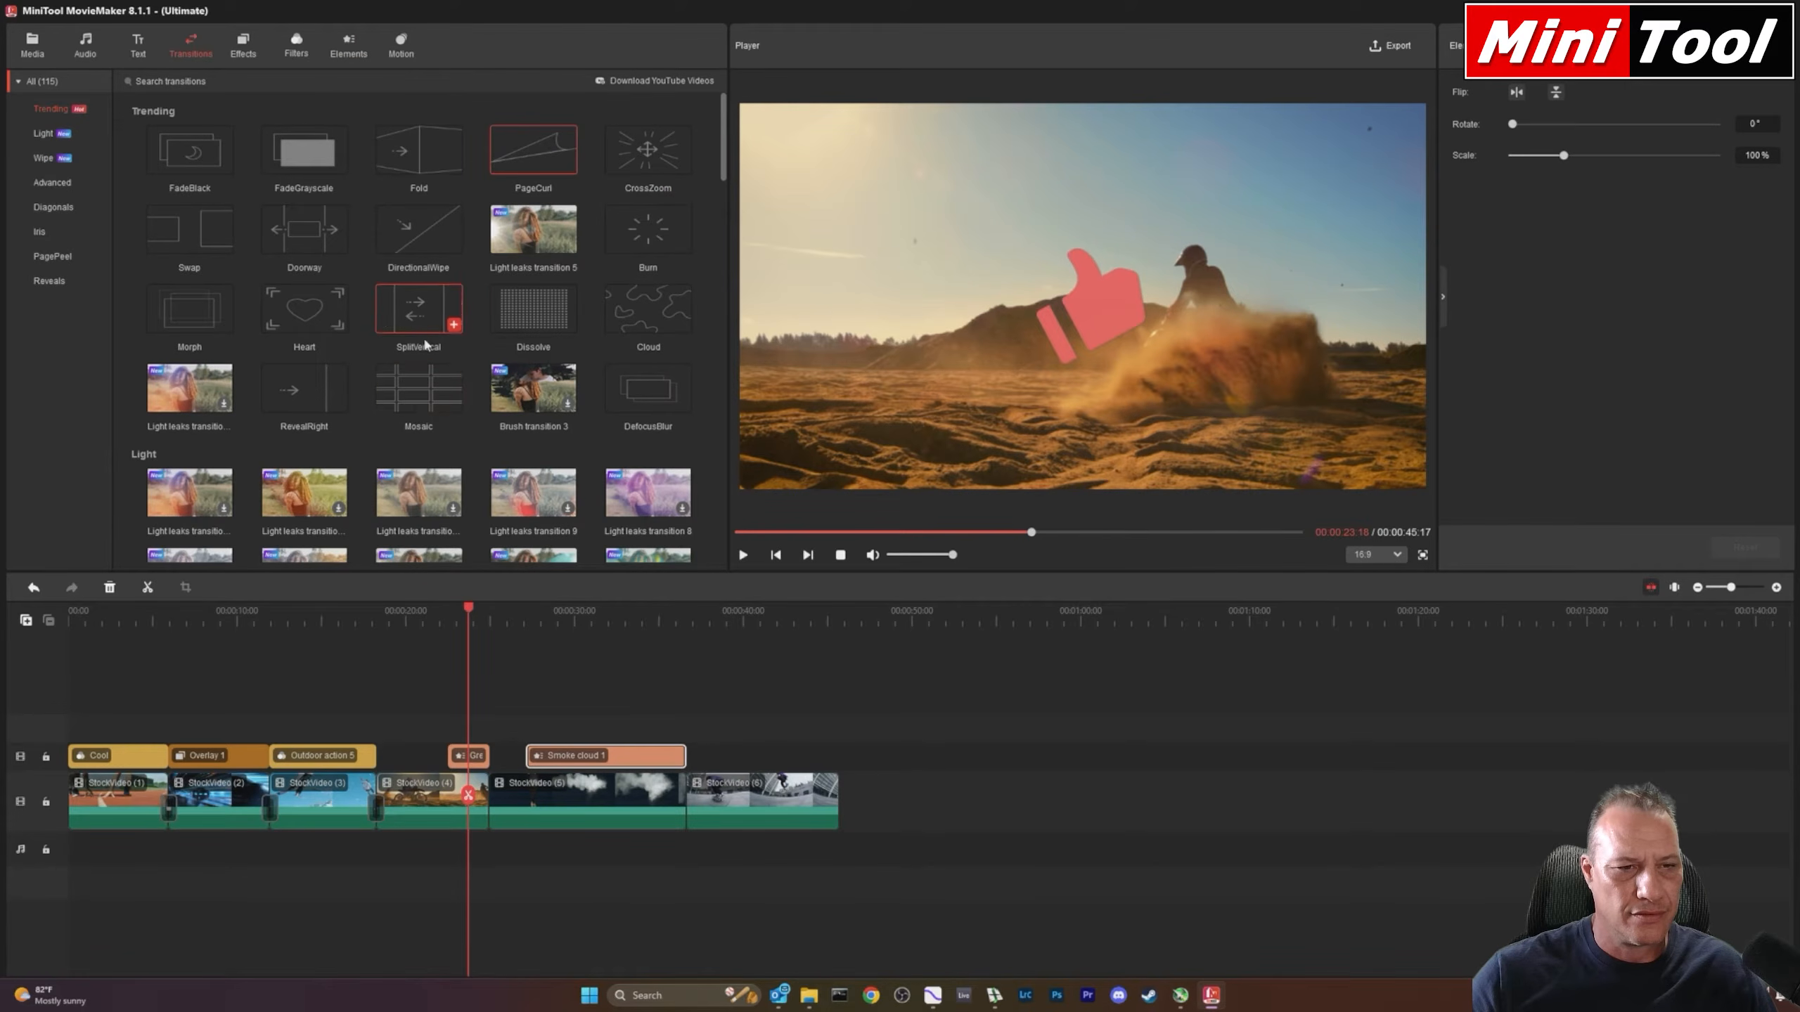
{"action": "left_click_drag", "start_coordinate": [177, 245], "coordinate": [500, 782]}
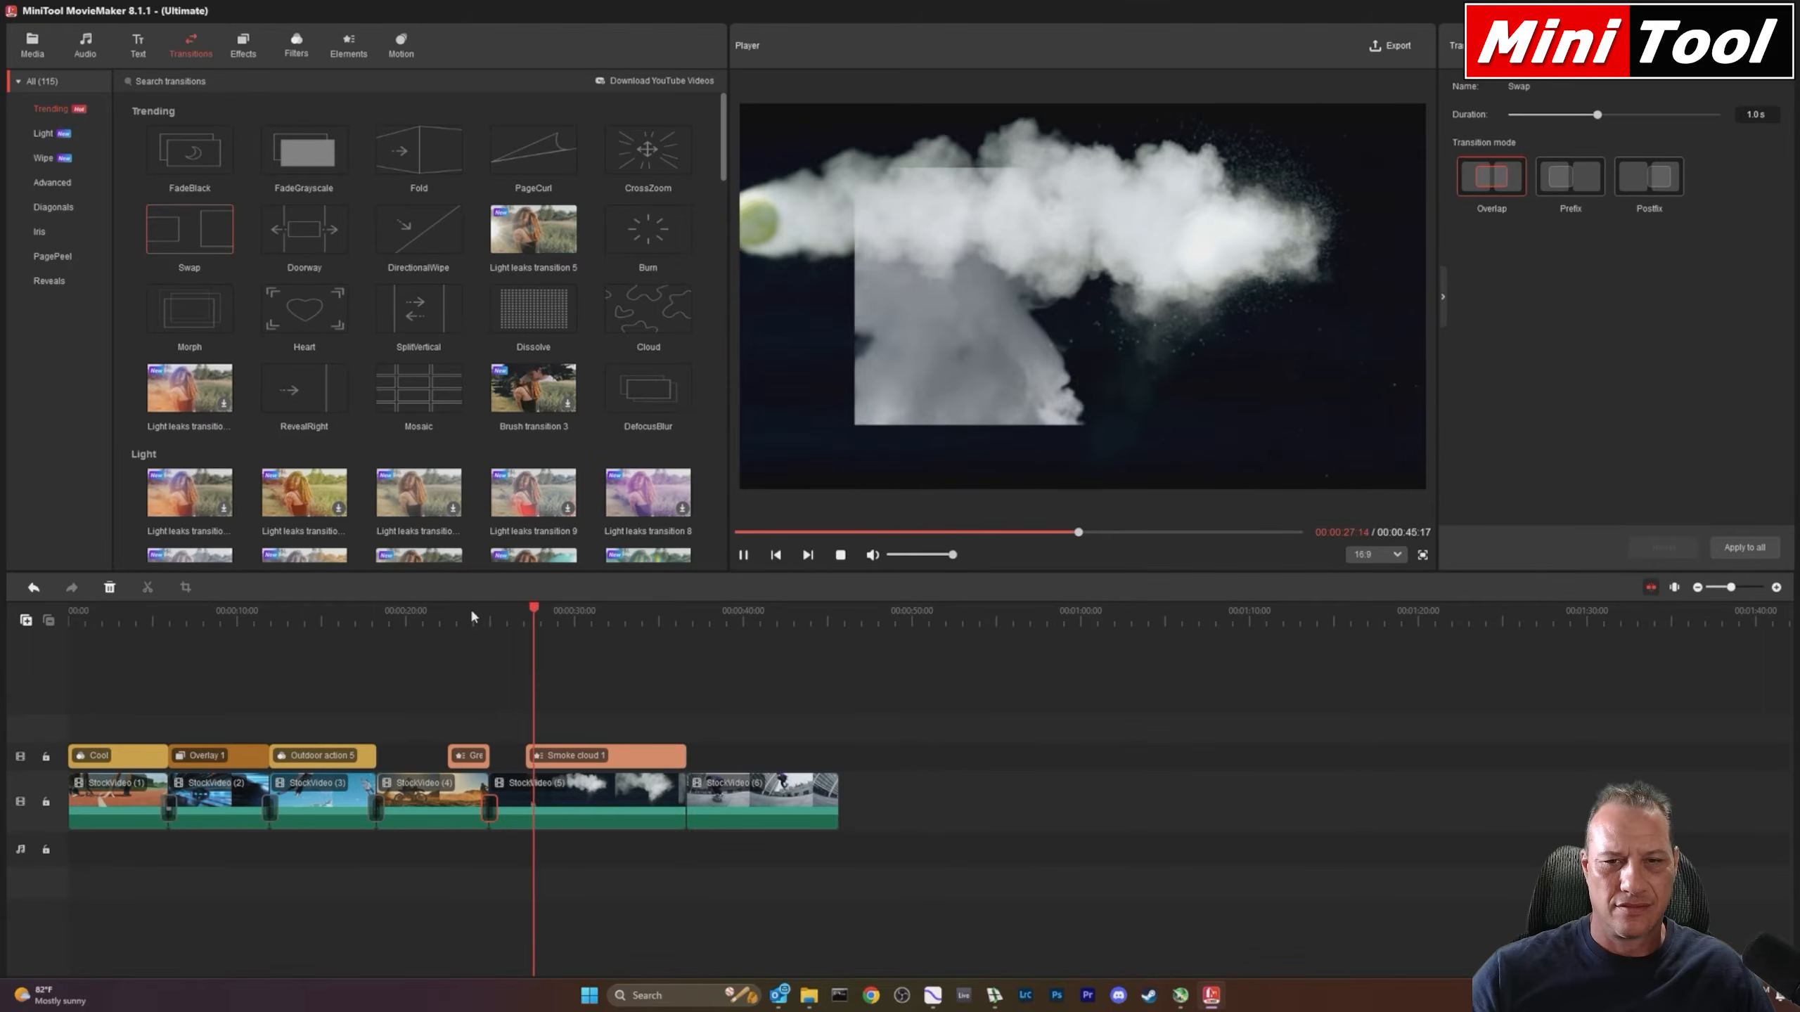
Scale the Smoke cloud 1 element up to about 151% in the player and play it back.
{"action": "left_click", "coordinate": [1039, 347]}
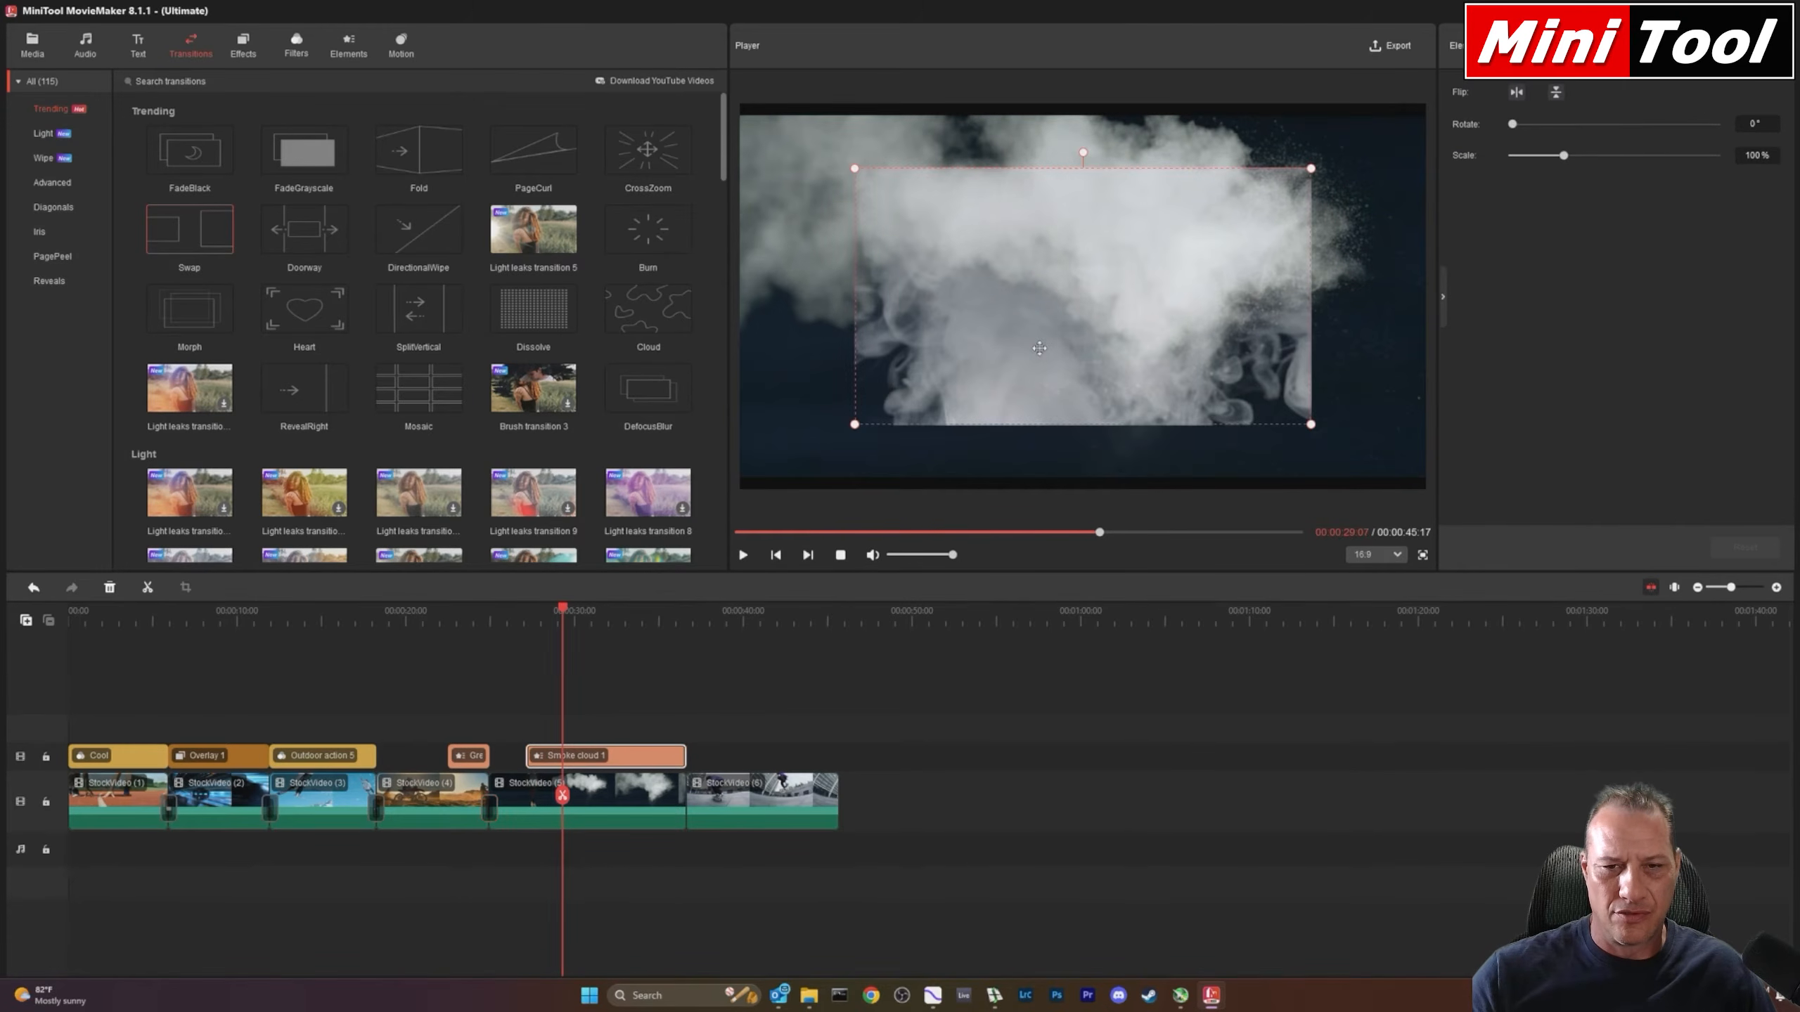
{"action": "left_click_drag", "start_coordinate": [853, 426], "coordinate": [790, 501]}
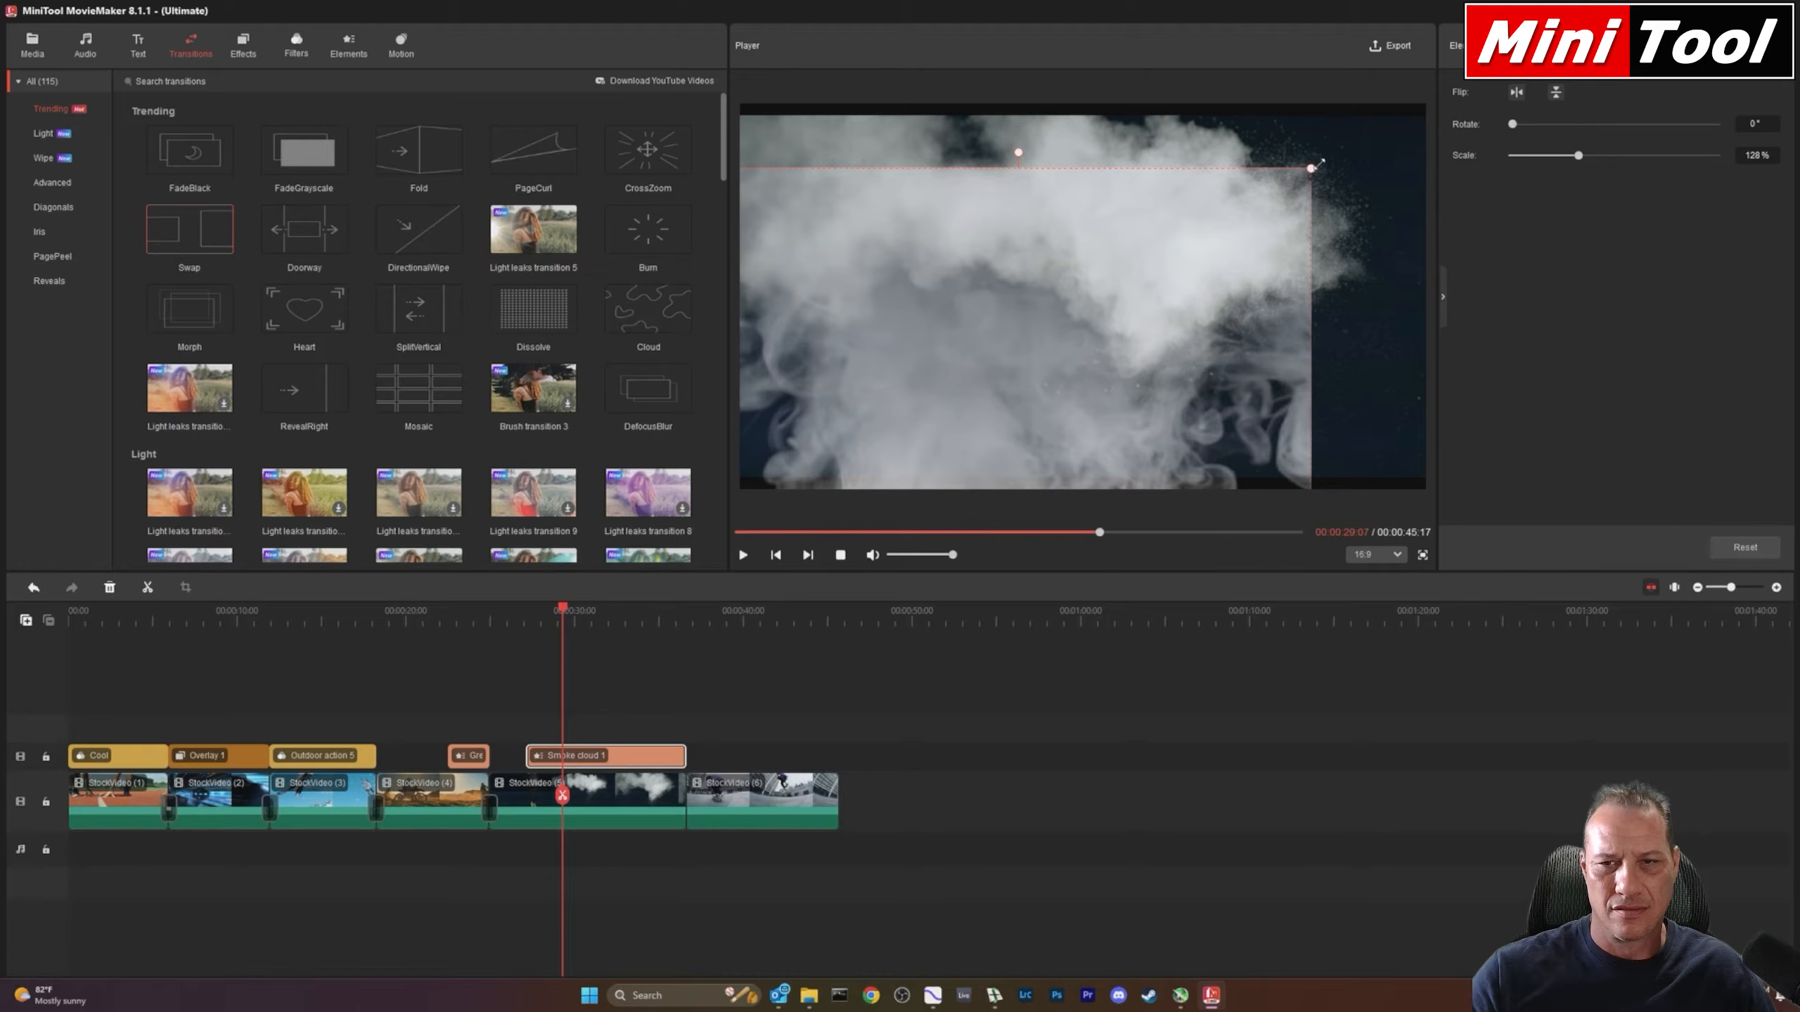
{"action": "left_click_drag", "start_coordinate": [1311, 168], "coordinate": [1458, 96]}
{"action": "left_click", "coordinate": [525, 618]}
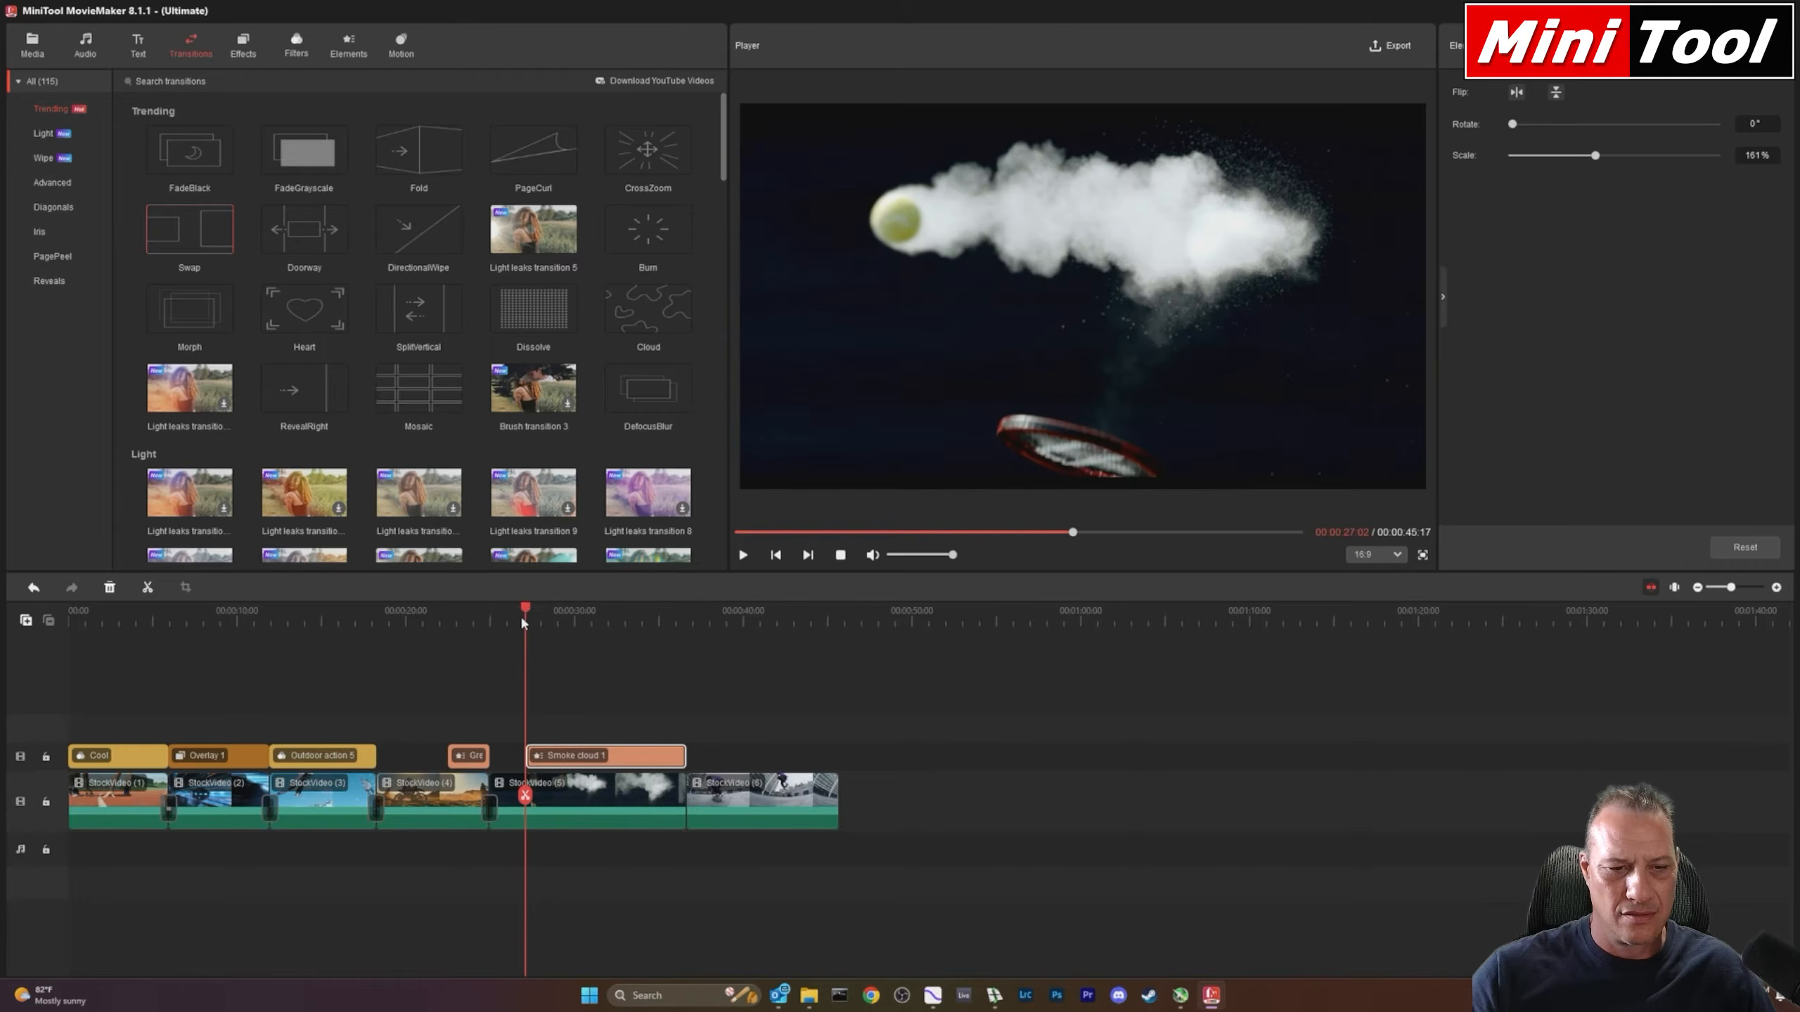
{"action": "left_click", "coordinate": [485, 620]}
{"action": "key", "text": "space"}
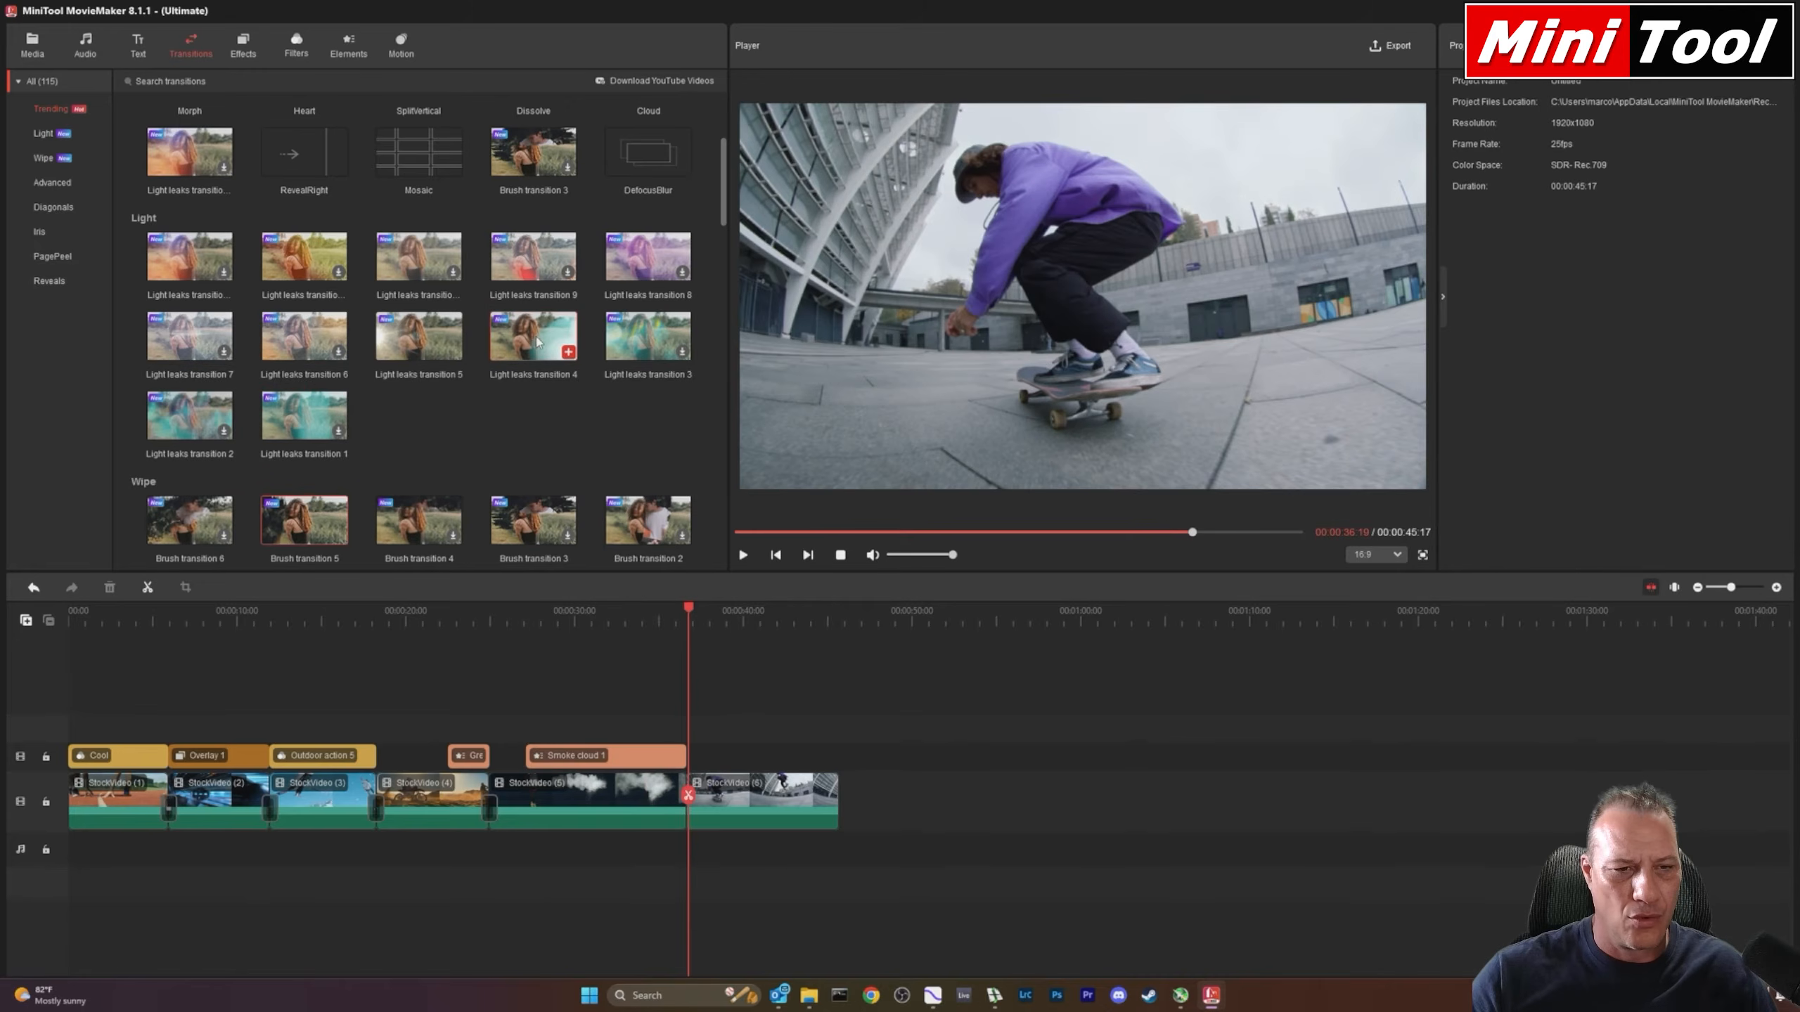
Insert Light leaks transition 4 between StockVideo (5) and StockVideo (6) and play across the cut.
{"action": "left_click", "coordinate": [569, 352]}
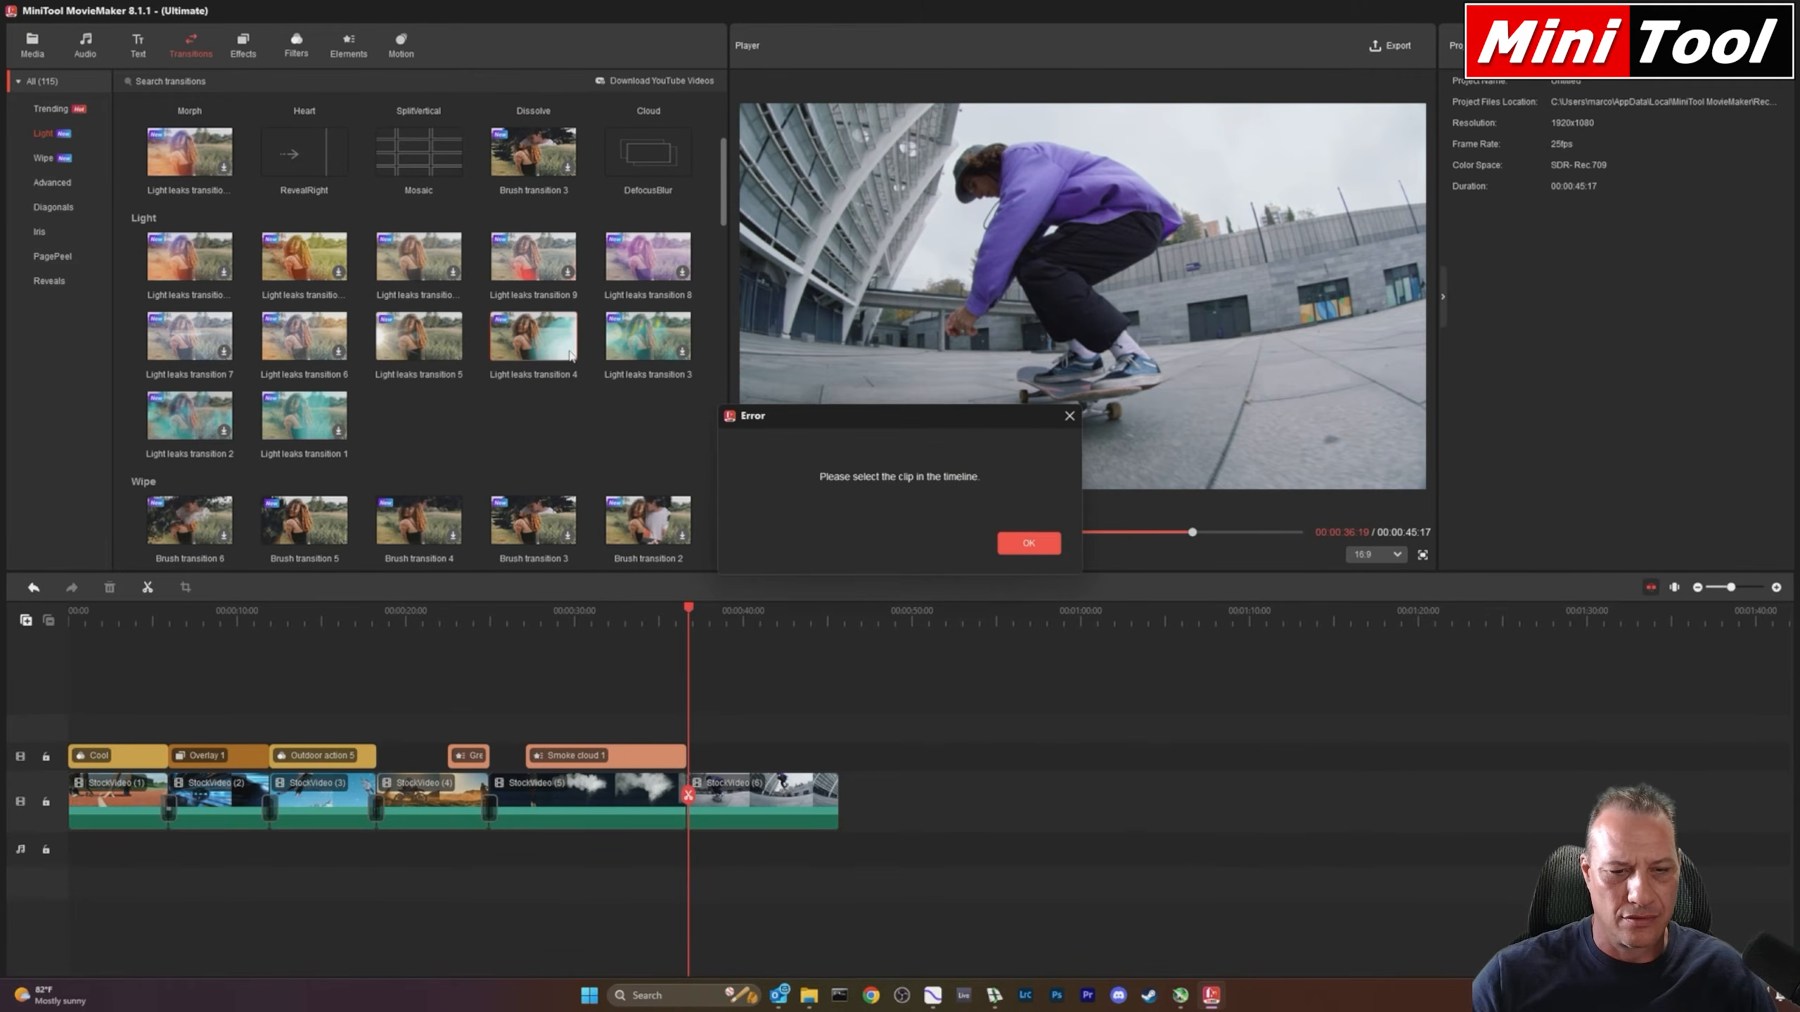
{"action": "left_click", "coordinate": [1028, 542]}
{"action": "left_click", "coordinate": [701, 776]}
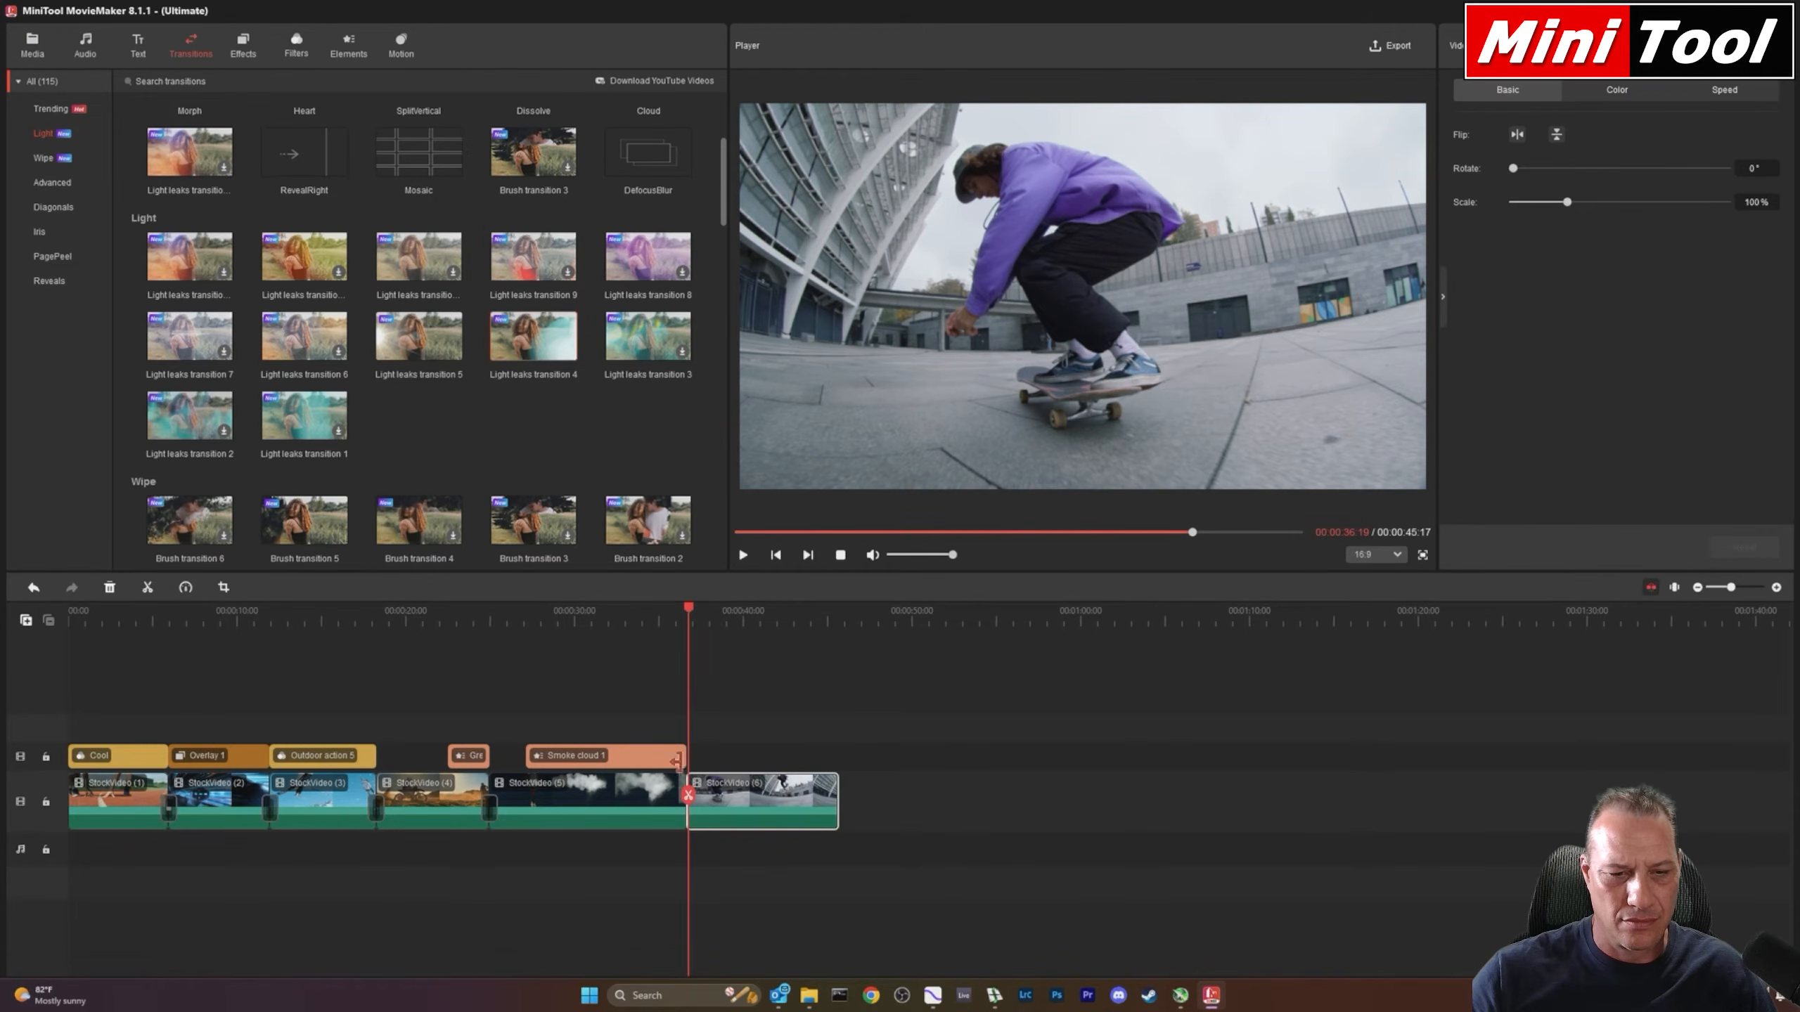
{"action": "left_click", "coordinate": [664, 618]}
{"action": "left_click_drag", "start_coordinate": [553, 341], "coordinate": [677, 797]}
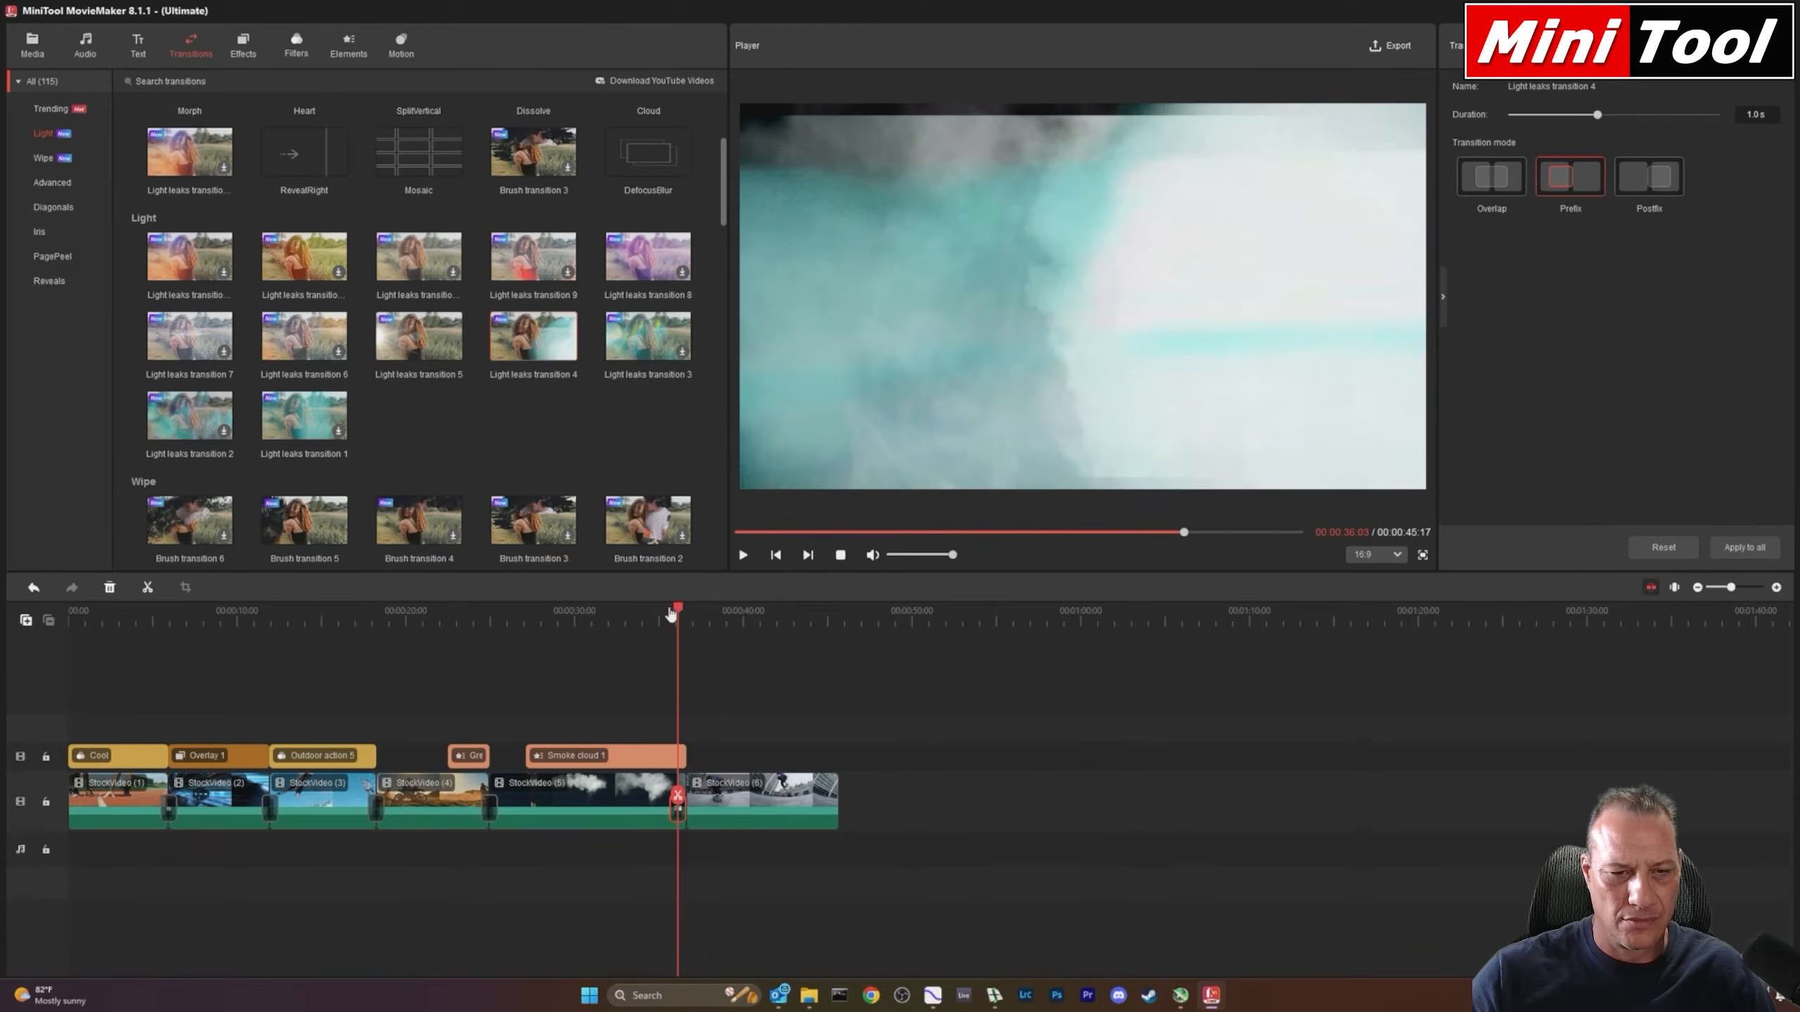
{"action": "key", "text": "space"}
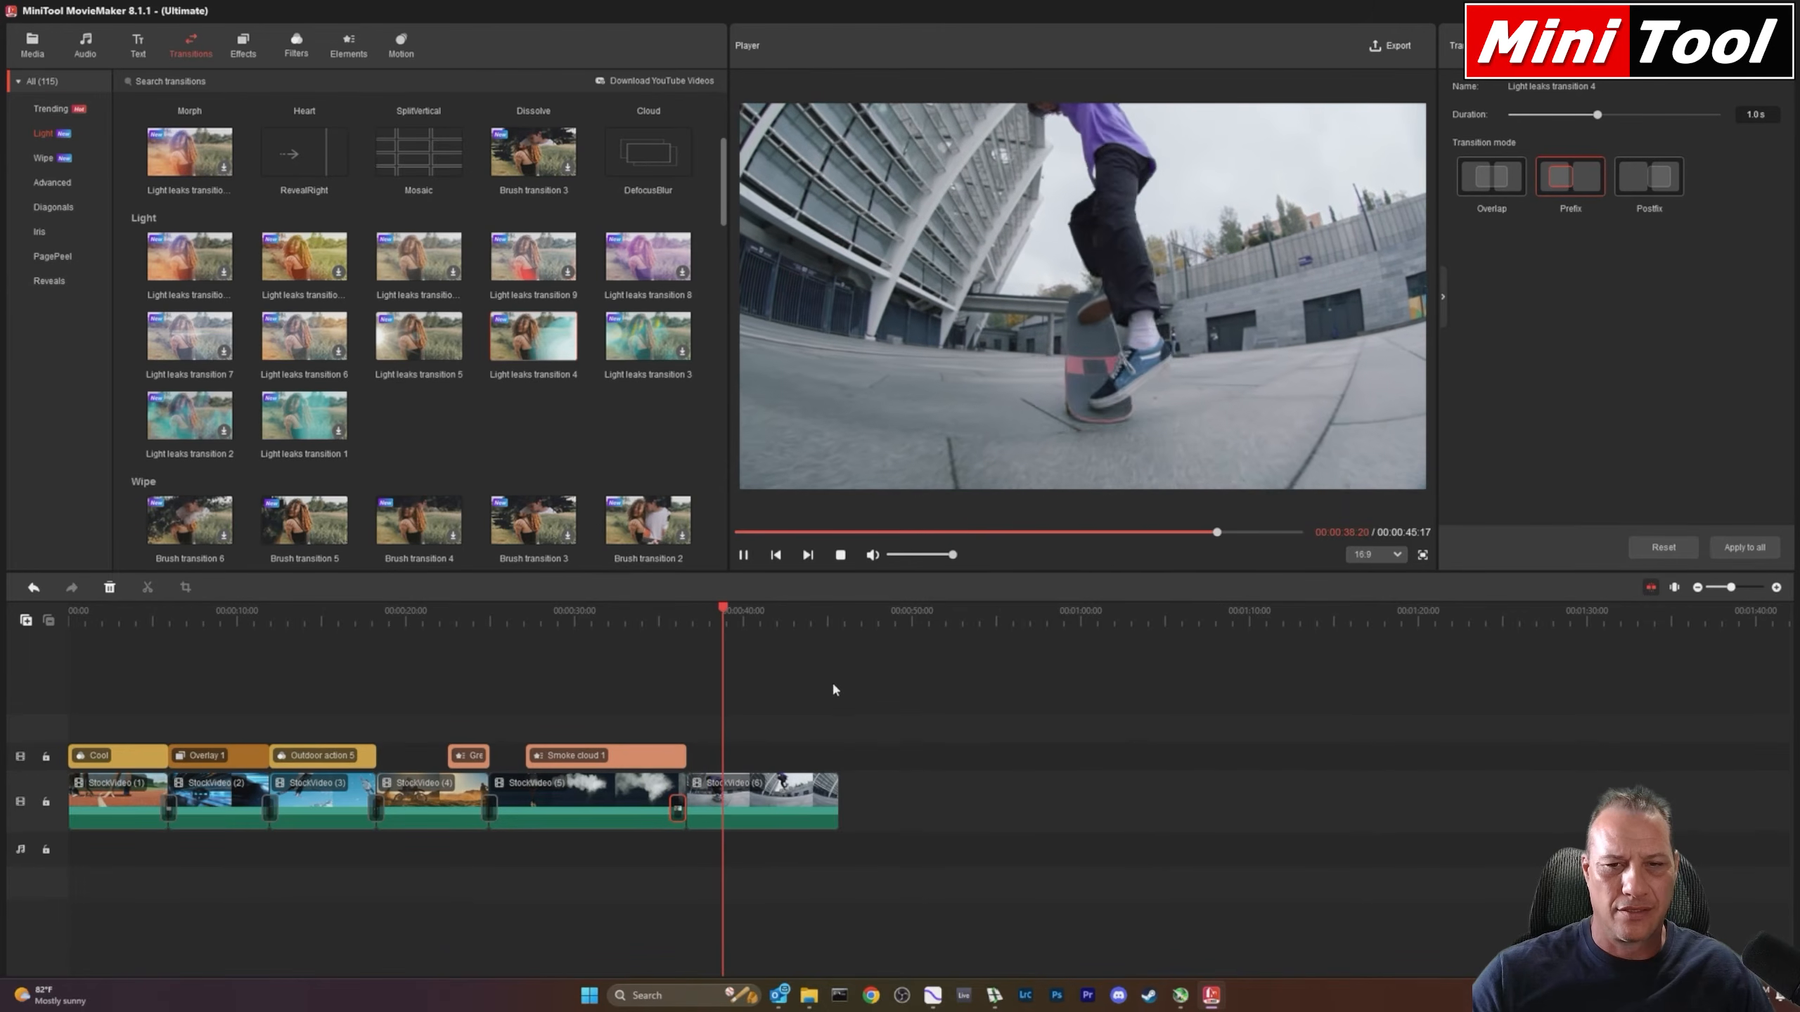
{"action": "key", "text": "space"}
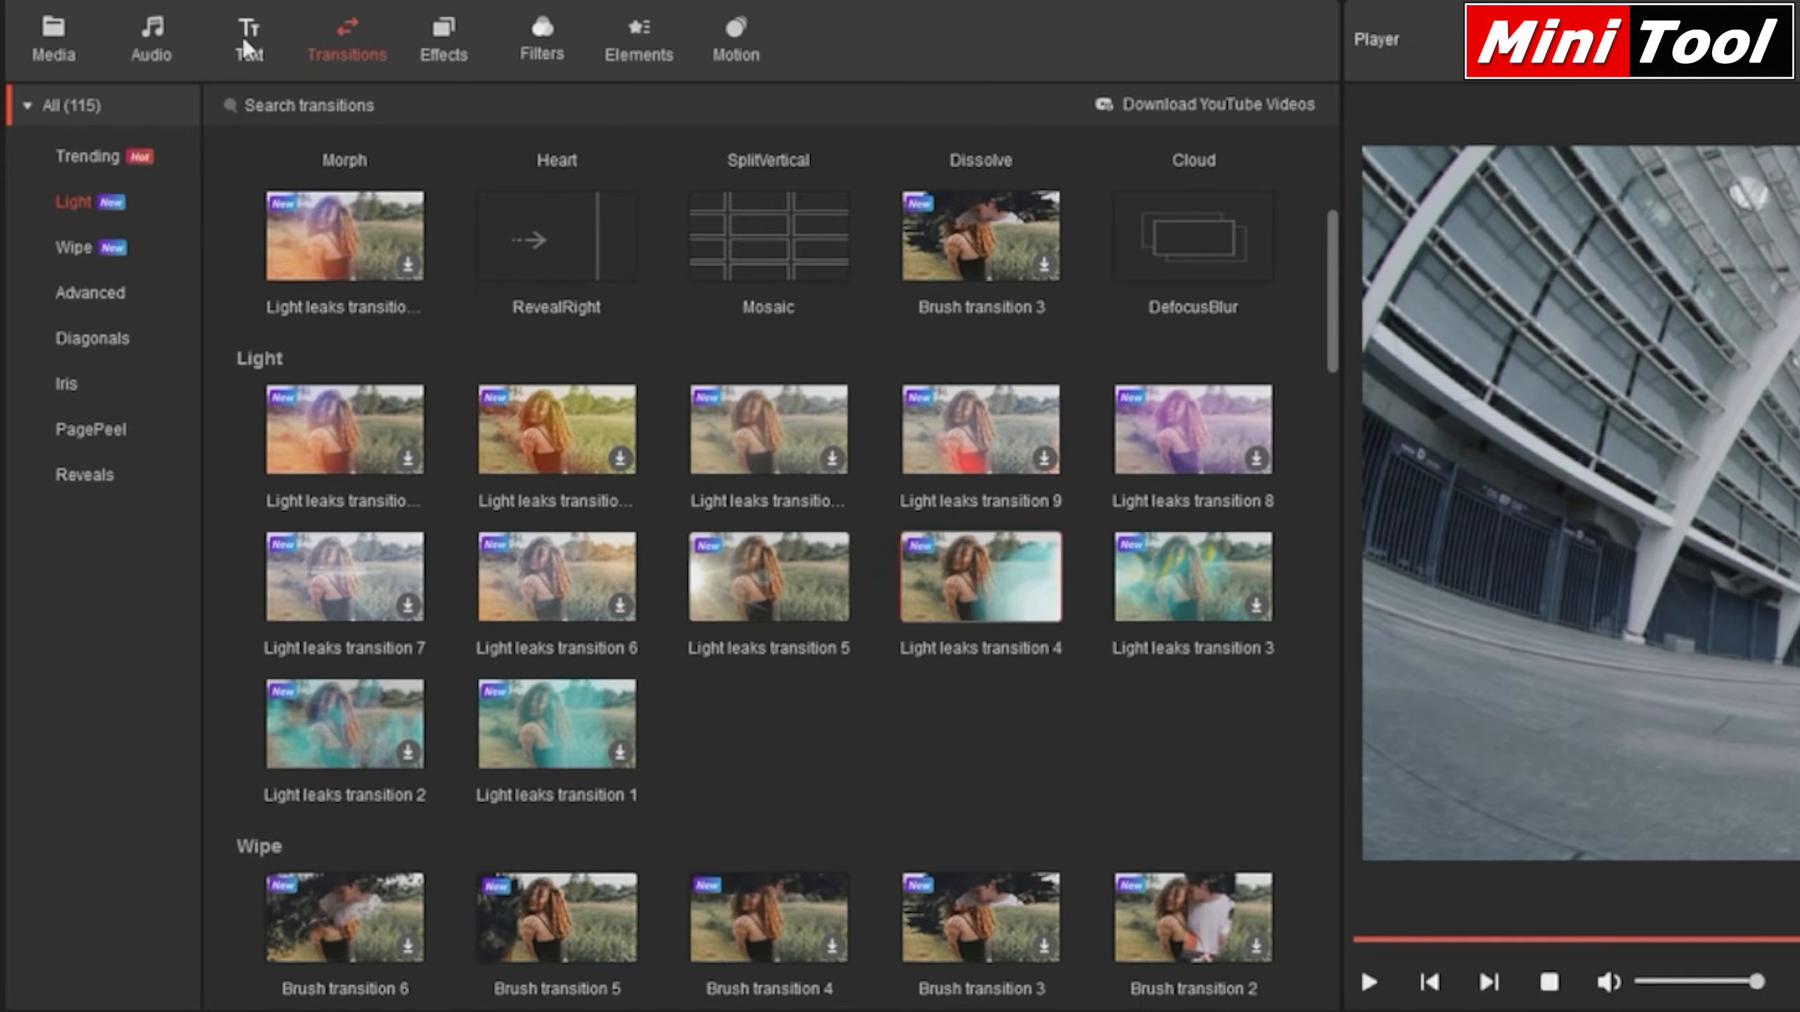
Add a Caption26 title over StockVideo (6) reading SUBSCRIBE and play it back.
{"action": "left_click", "coordinate": [134, 45]}
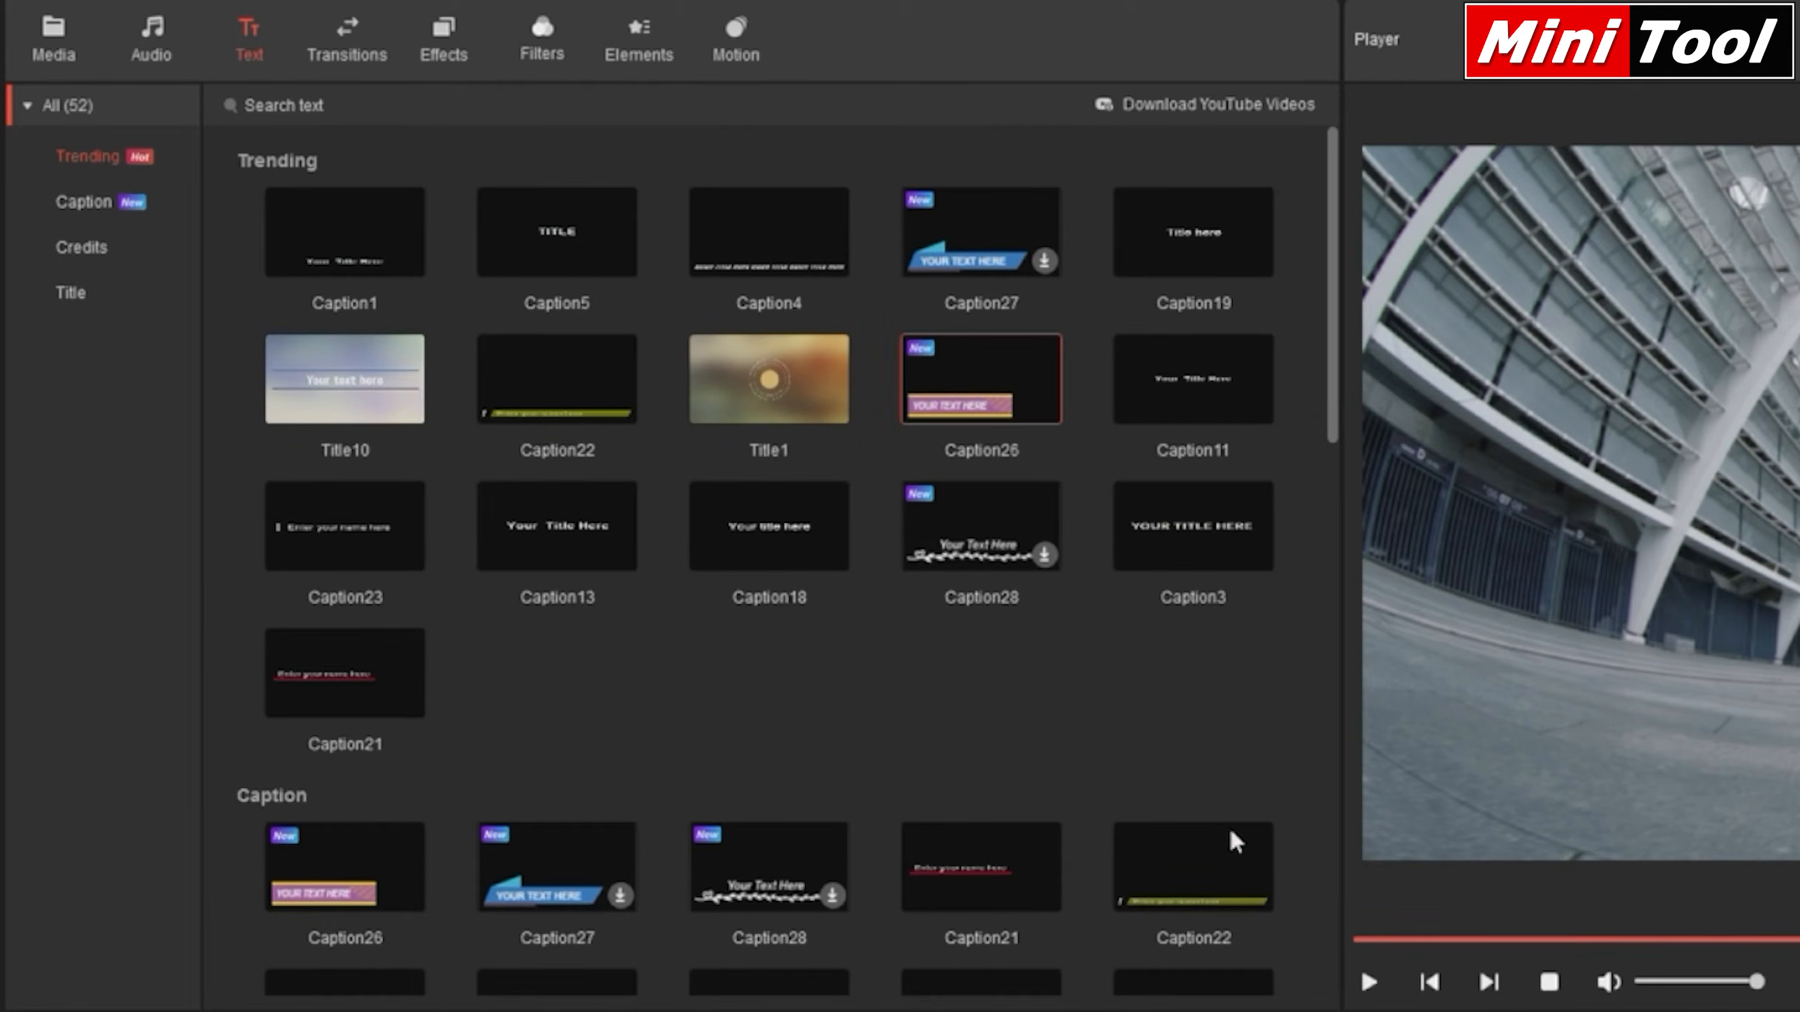
{"action": "left_click", "coordinate": [1046, 411]}
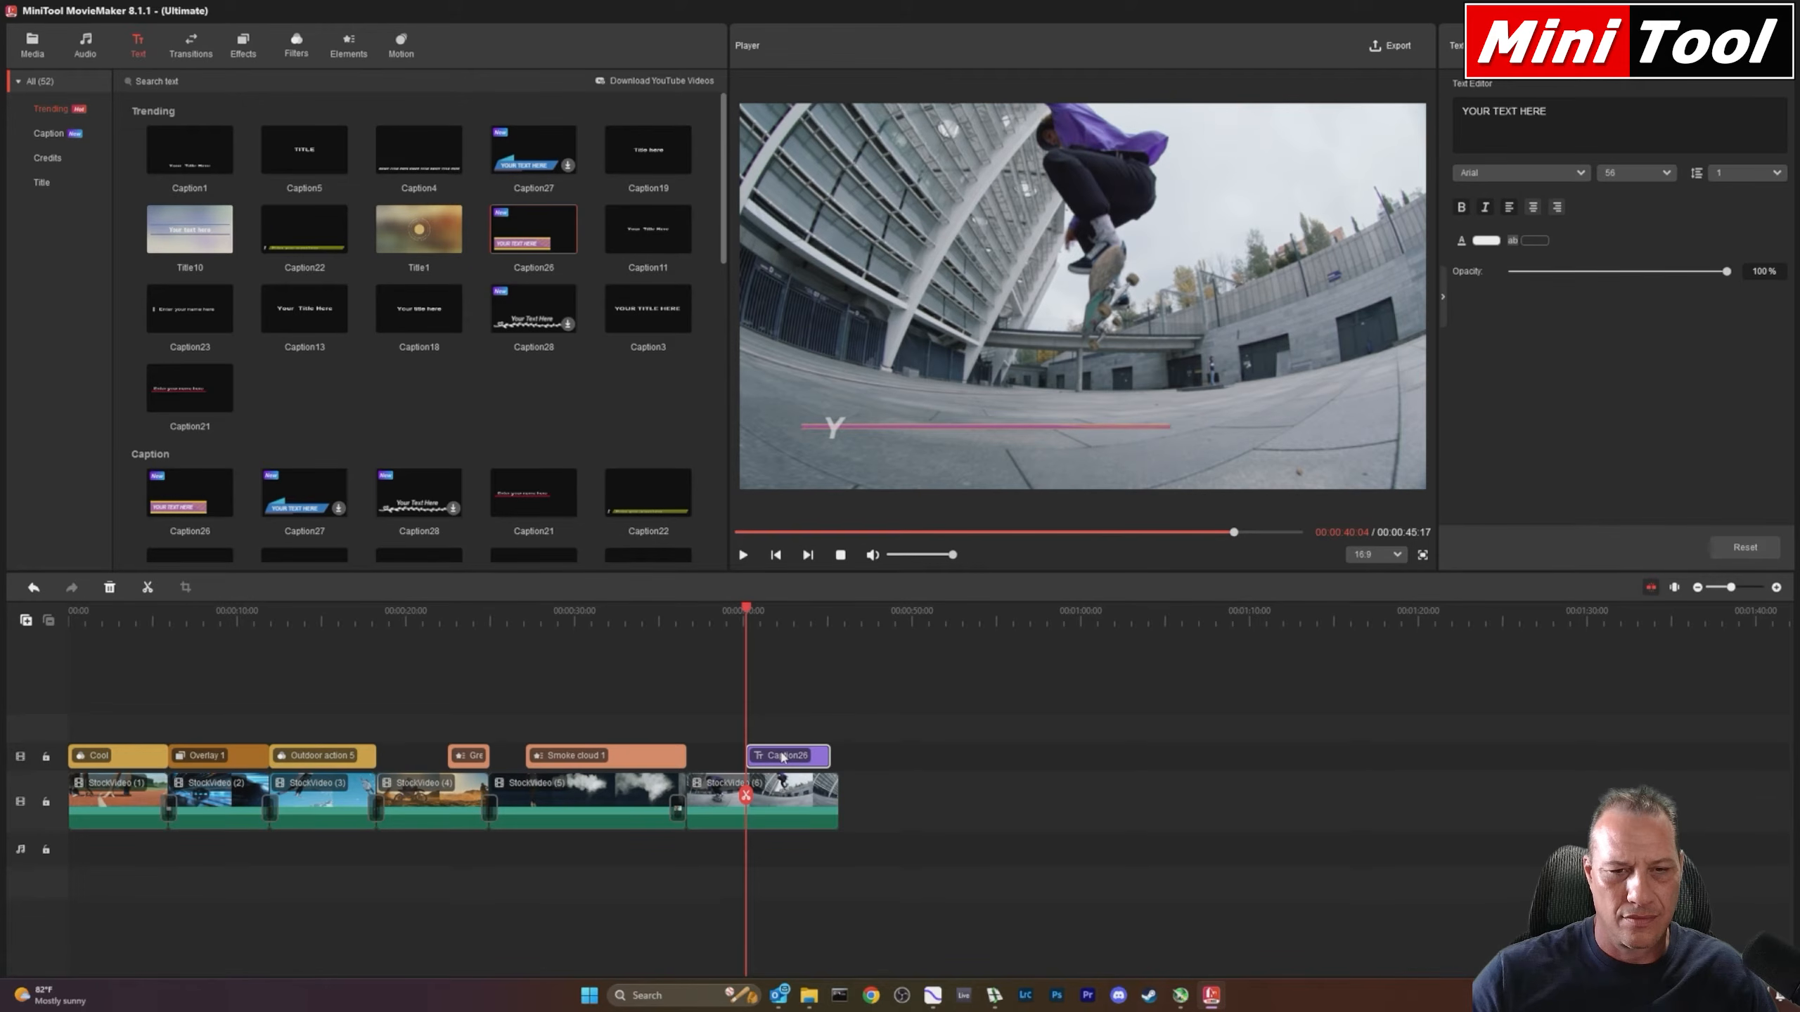
{"action": "left_click", "coordinate": [780, 620]}
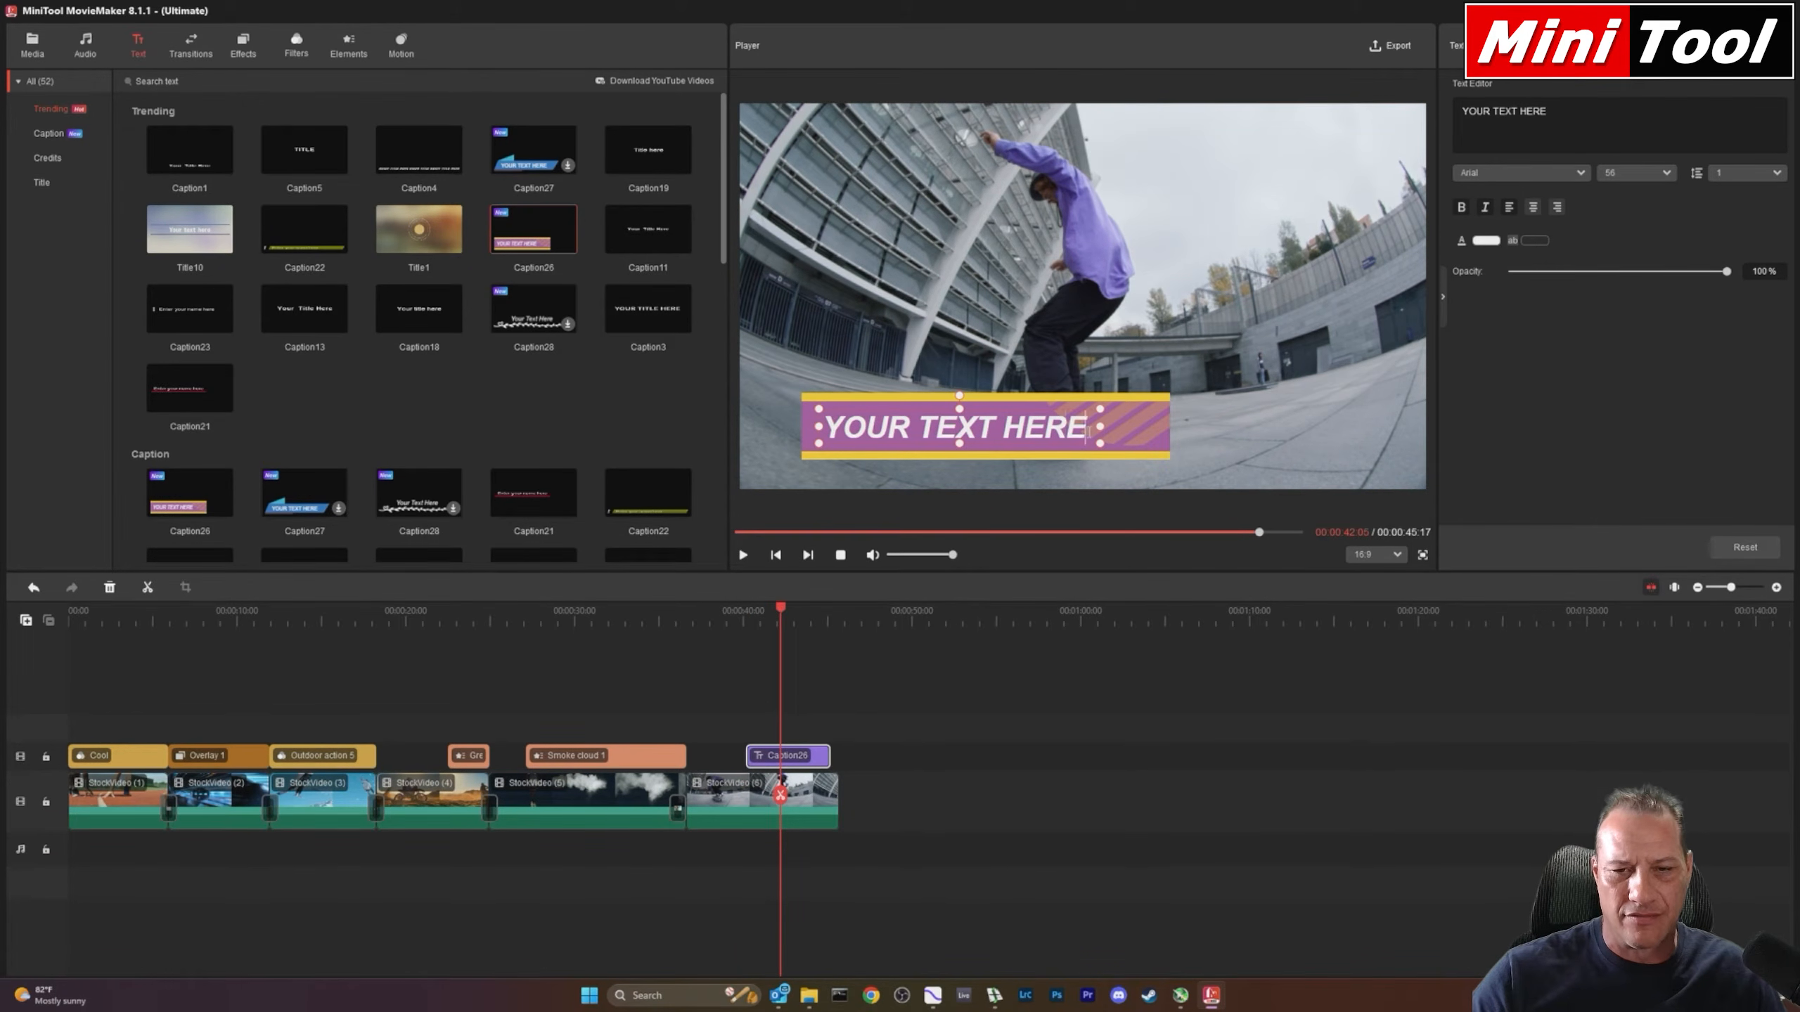
{"action": "type", "text": "SUBSCRIBE"}
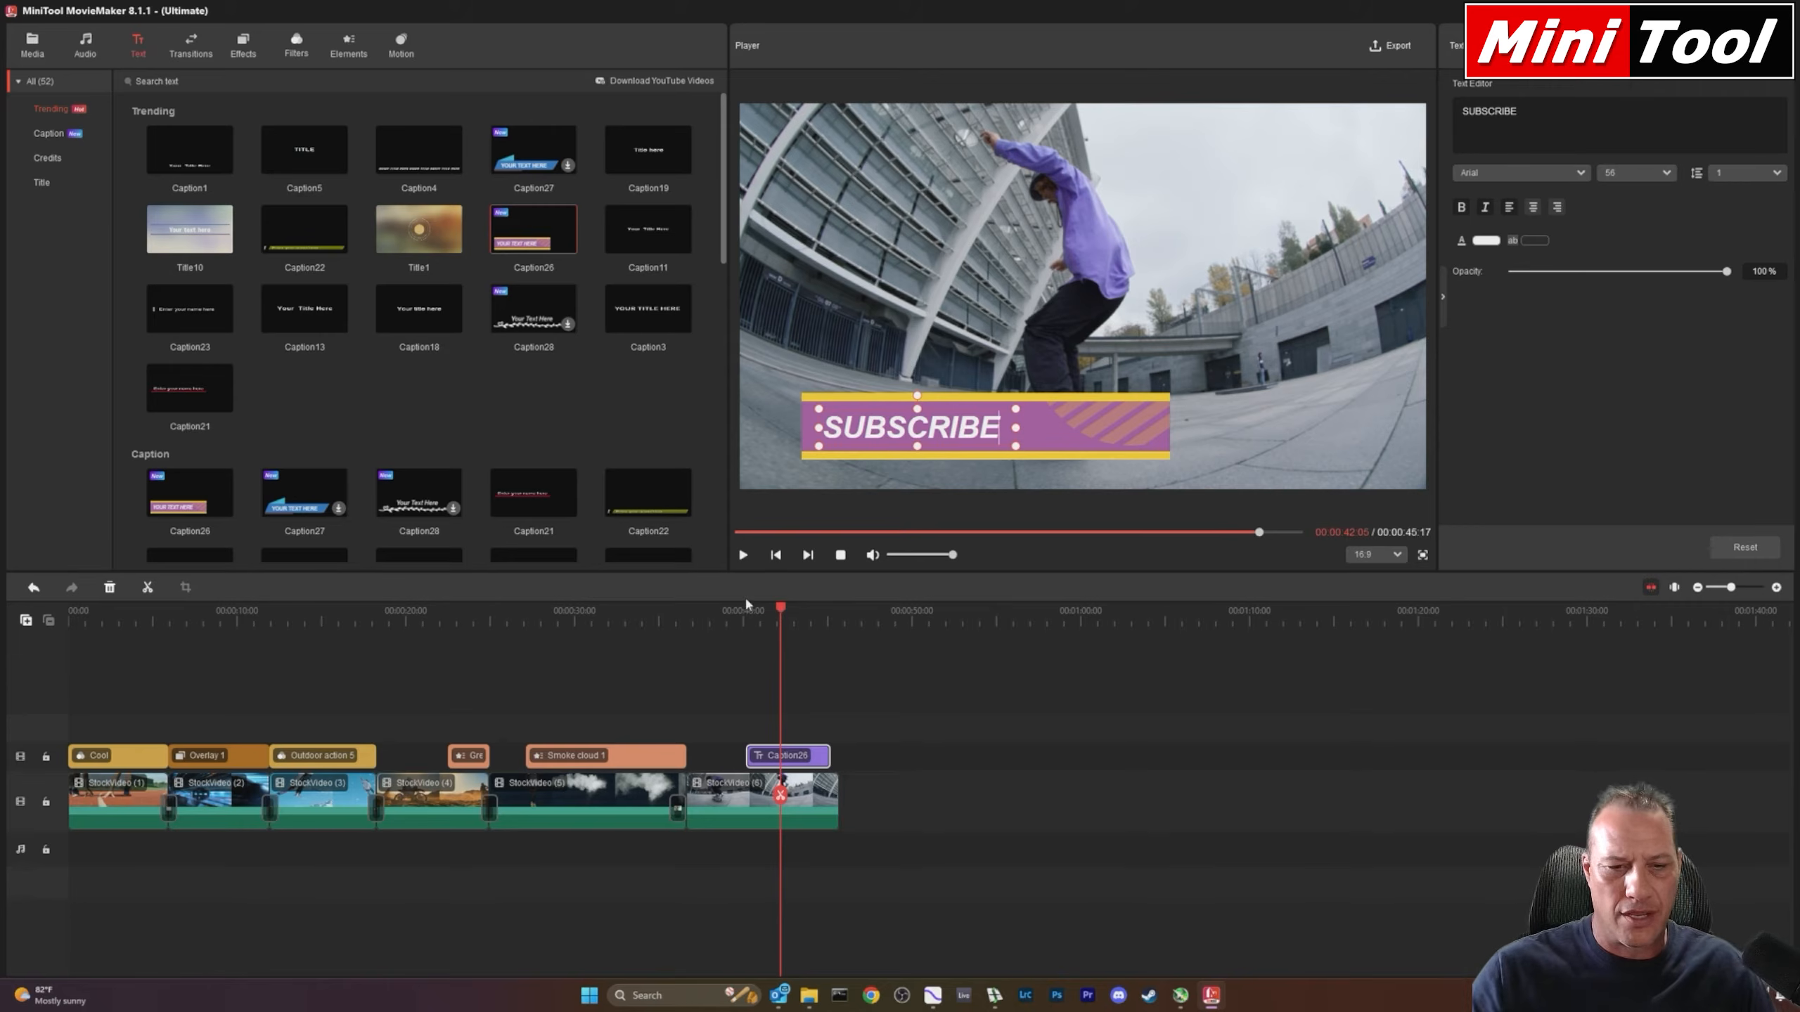
{"action": "left_click_drag", "start_coordinate": [748, 616], "coordinate": [666, 626]}
{"action": "key", "text": "space"}
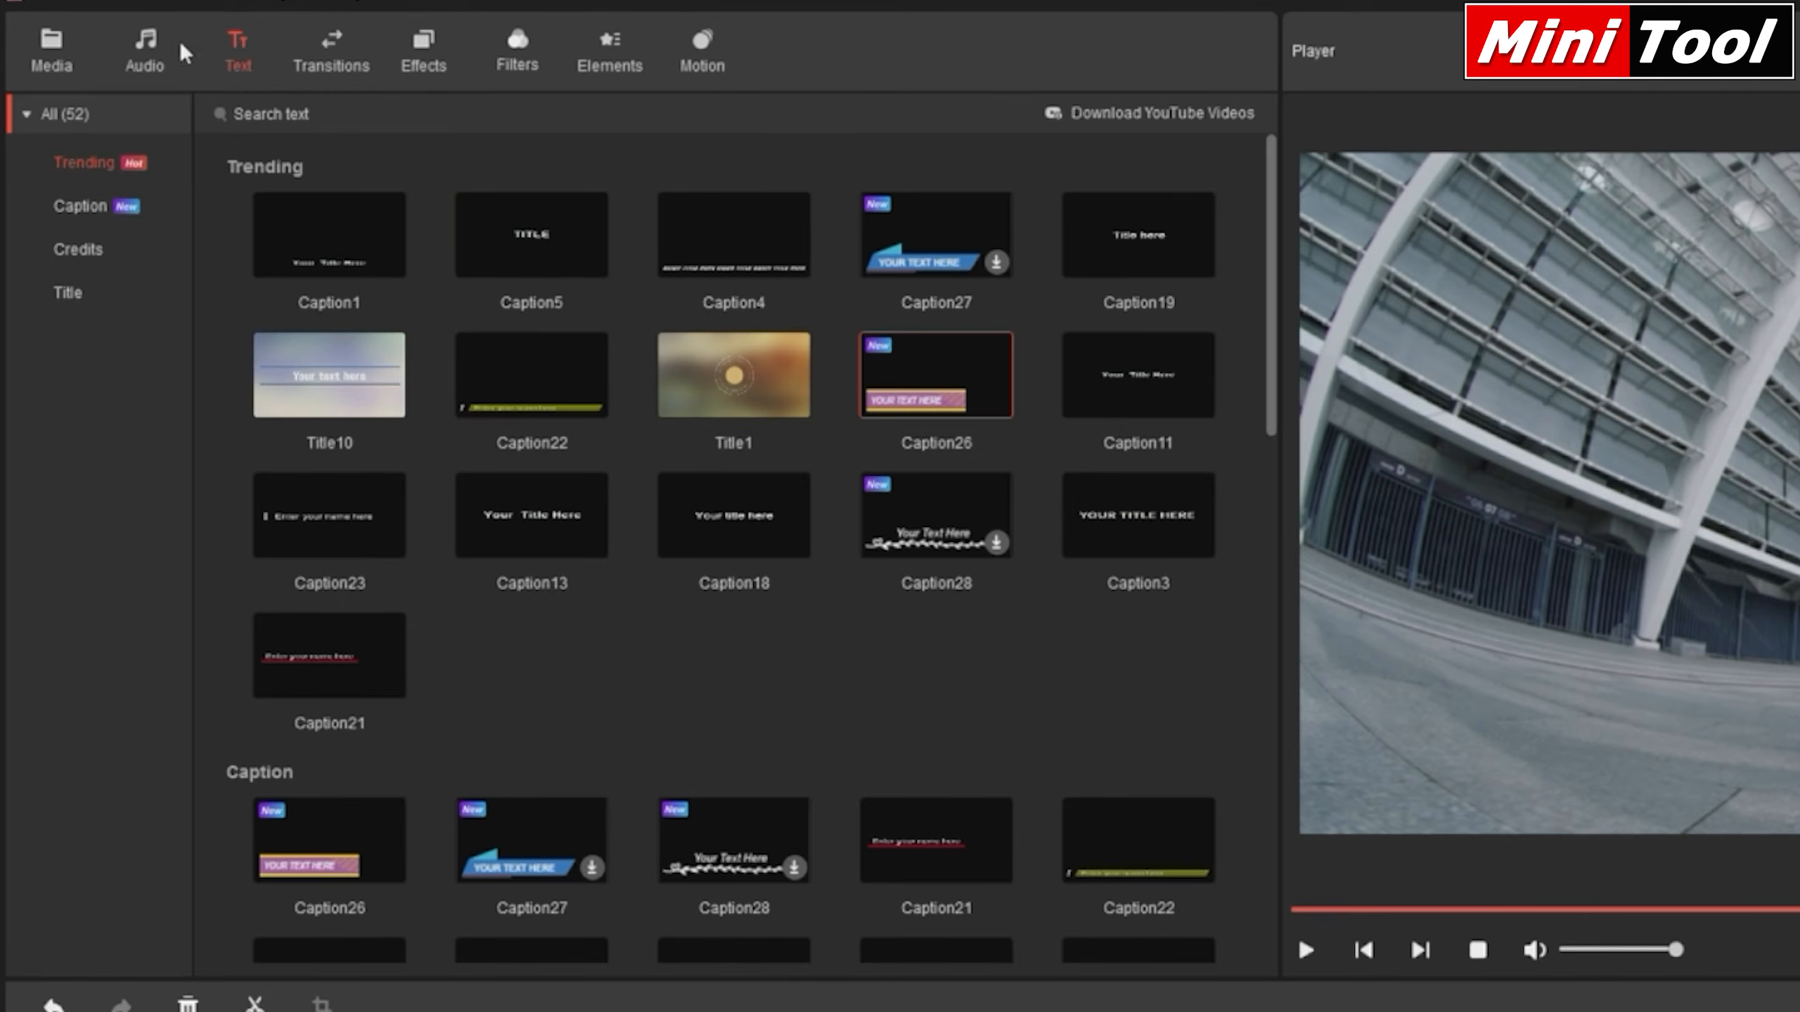
Add the Life music track from the Travel audio category and move it to the start of the timeline.
{"action": "left_click", "coordinate": [149, 53]}
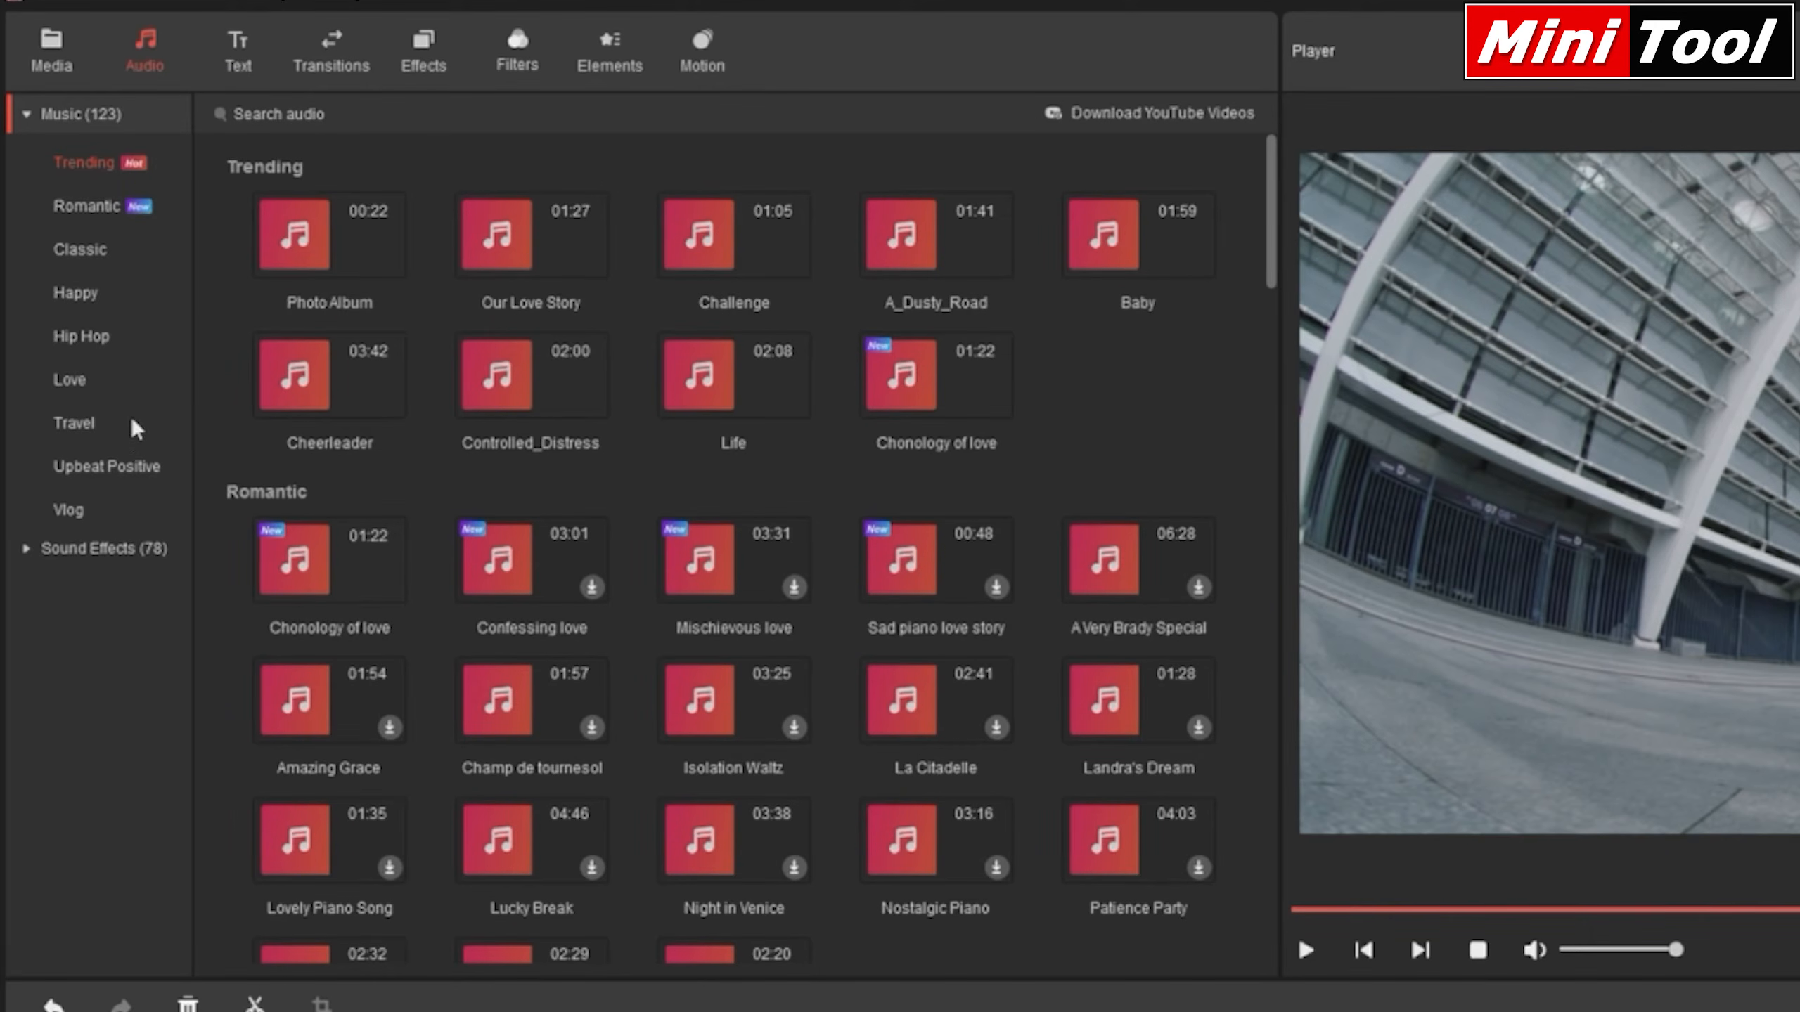
{"action": "left_click", "coordinate": [120, 468]}
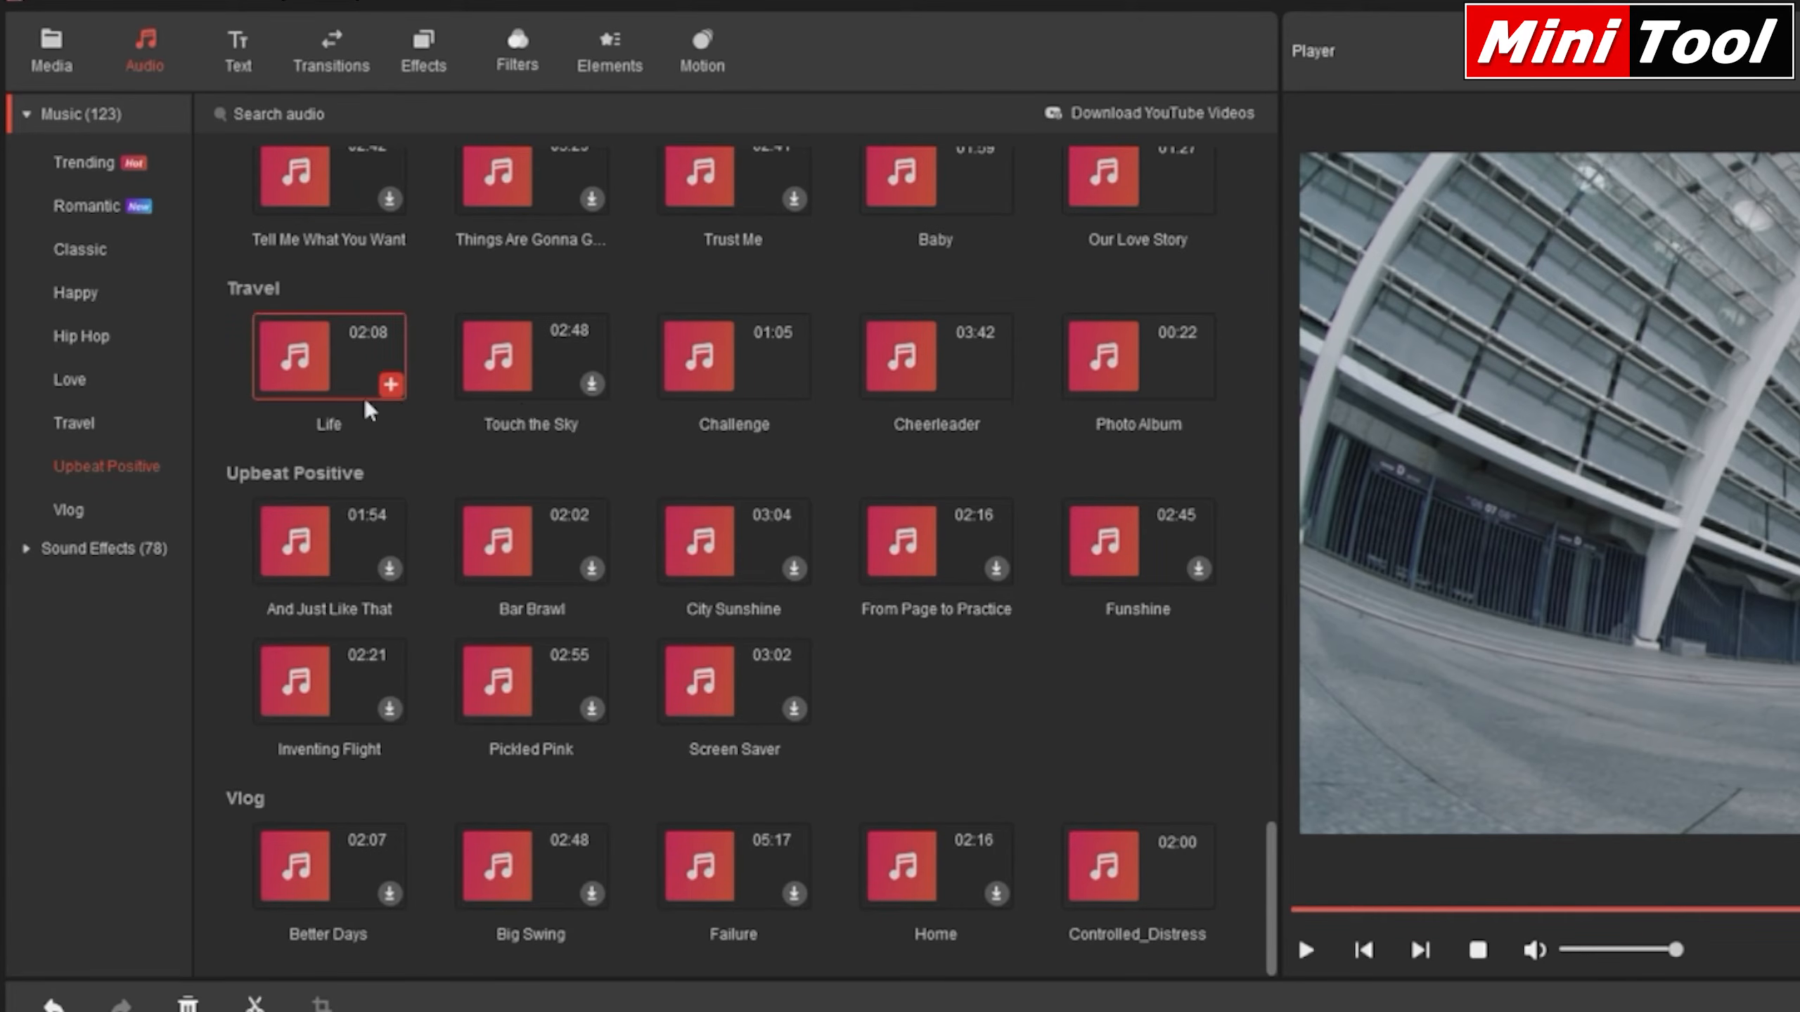
{"action": "mouse_move", "coordinate": [354, 384]}
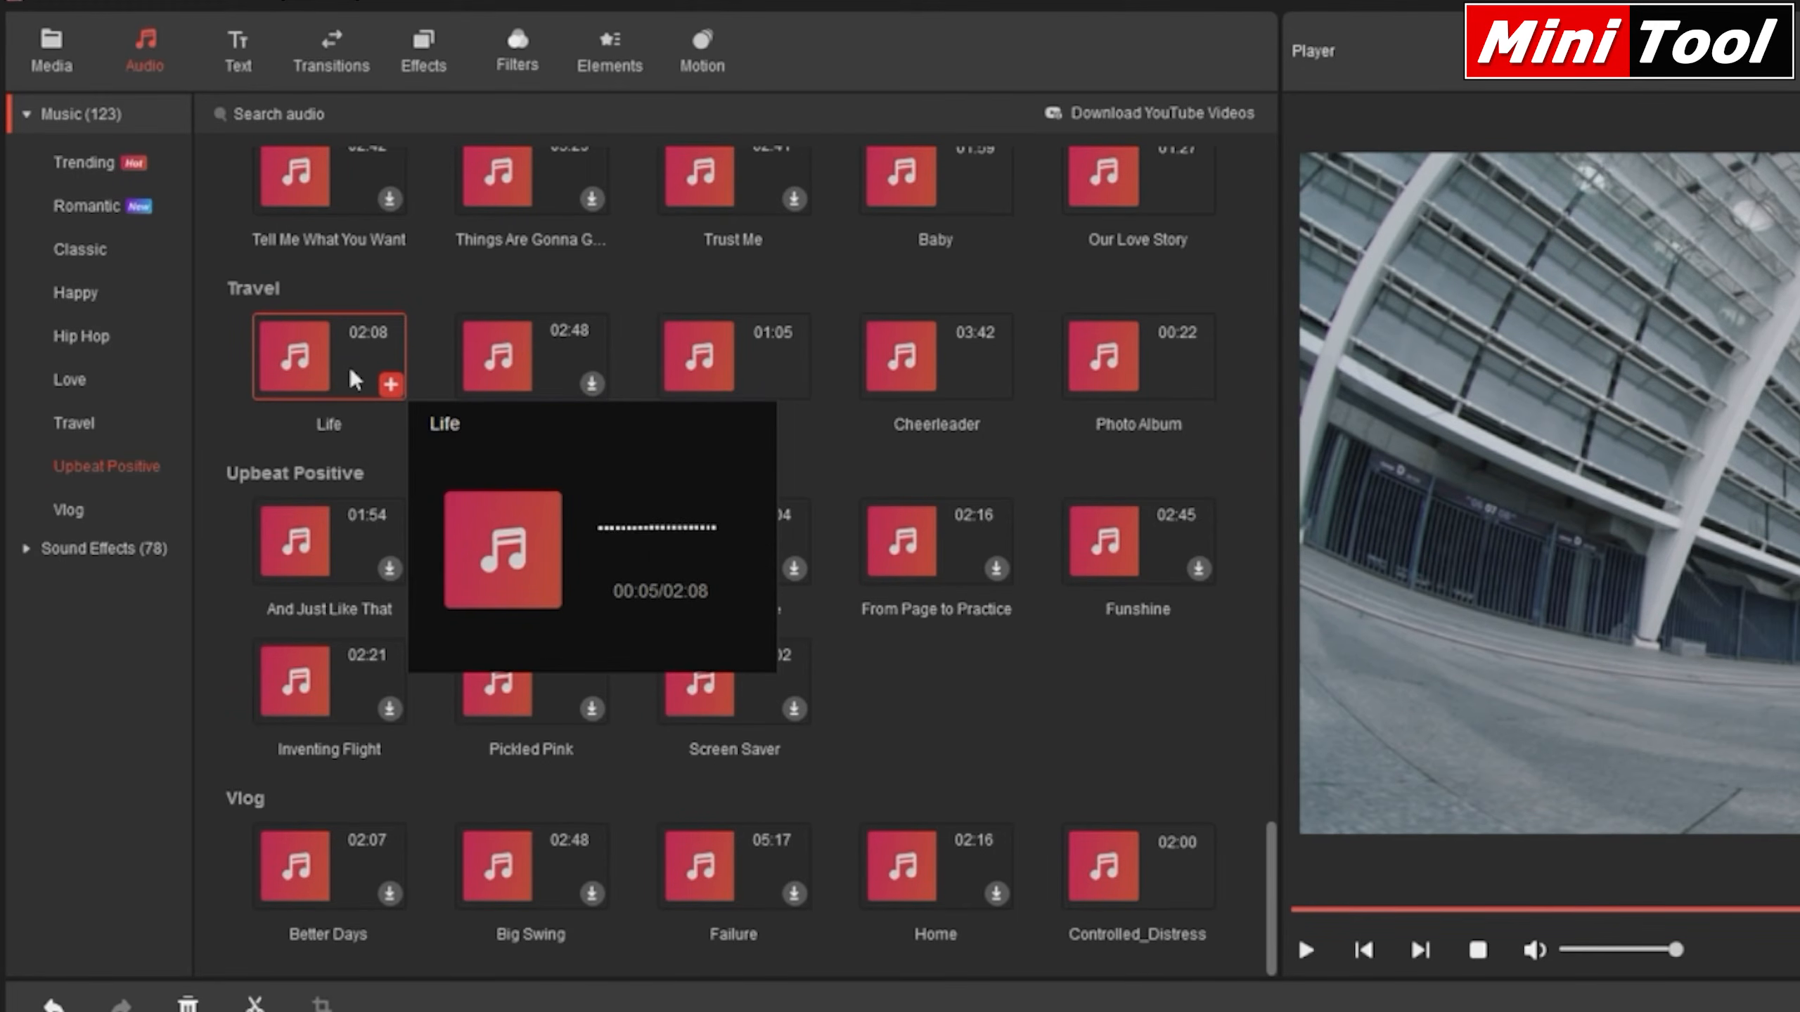
{"action": "left_click", "coordinate": [389, 386]}
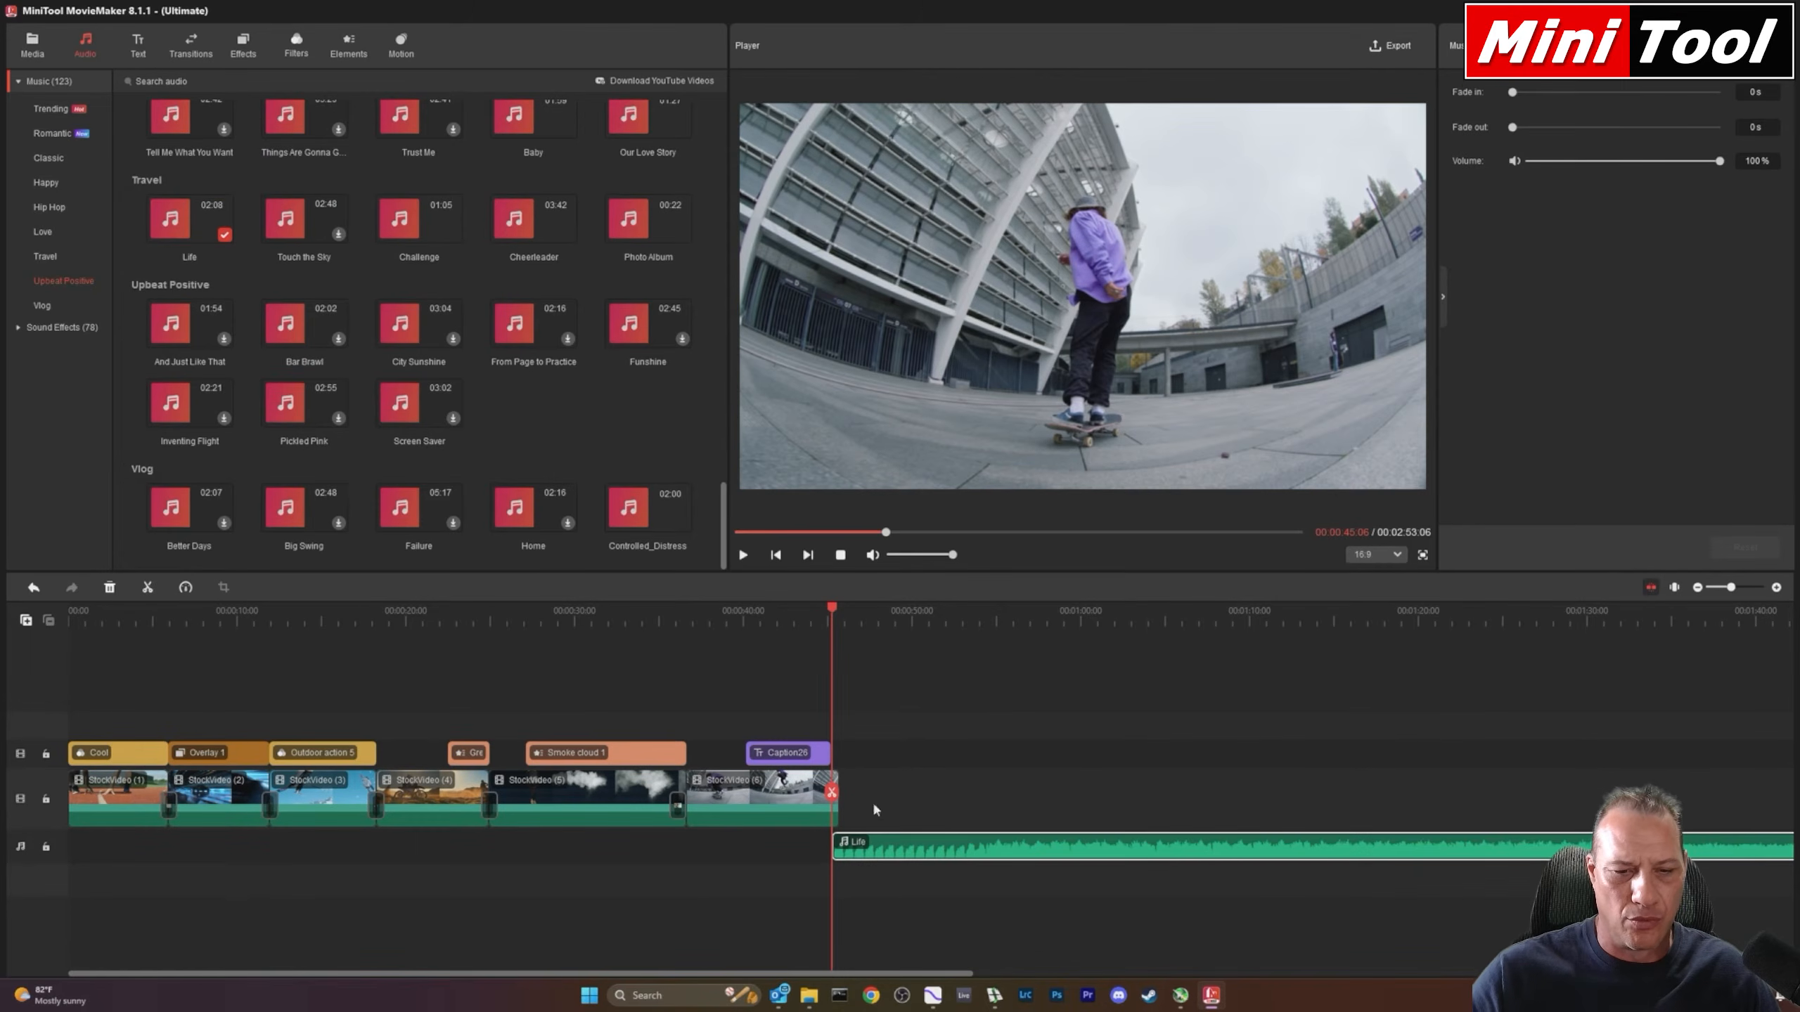
{"action": "left_click_drag", "start_coordinate": [927, 844], "coordinate": [177, 847]}
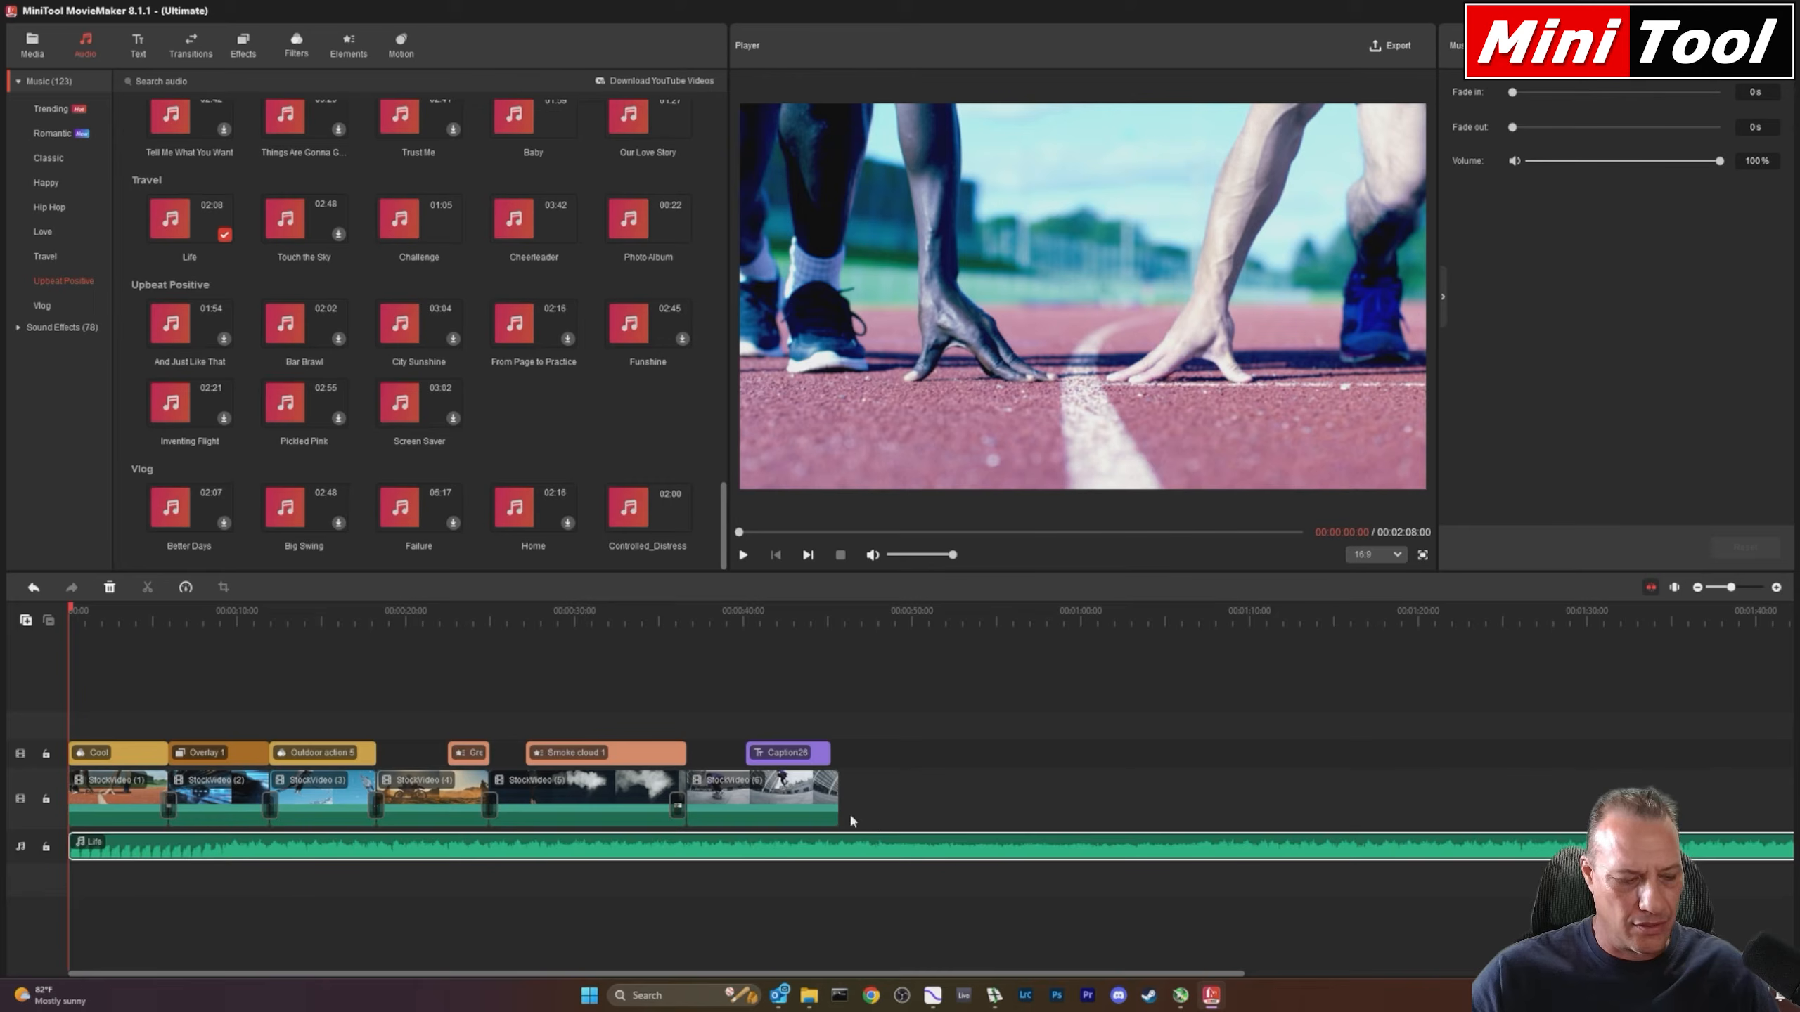
Trim the Life track's end to line up with the end of the video and play the project.
{"action": "left_click", "coordinate": [1698, 587]}
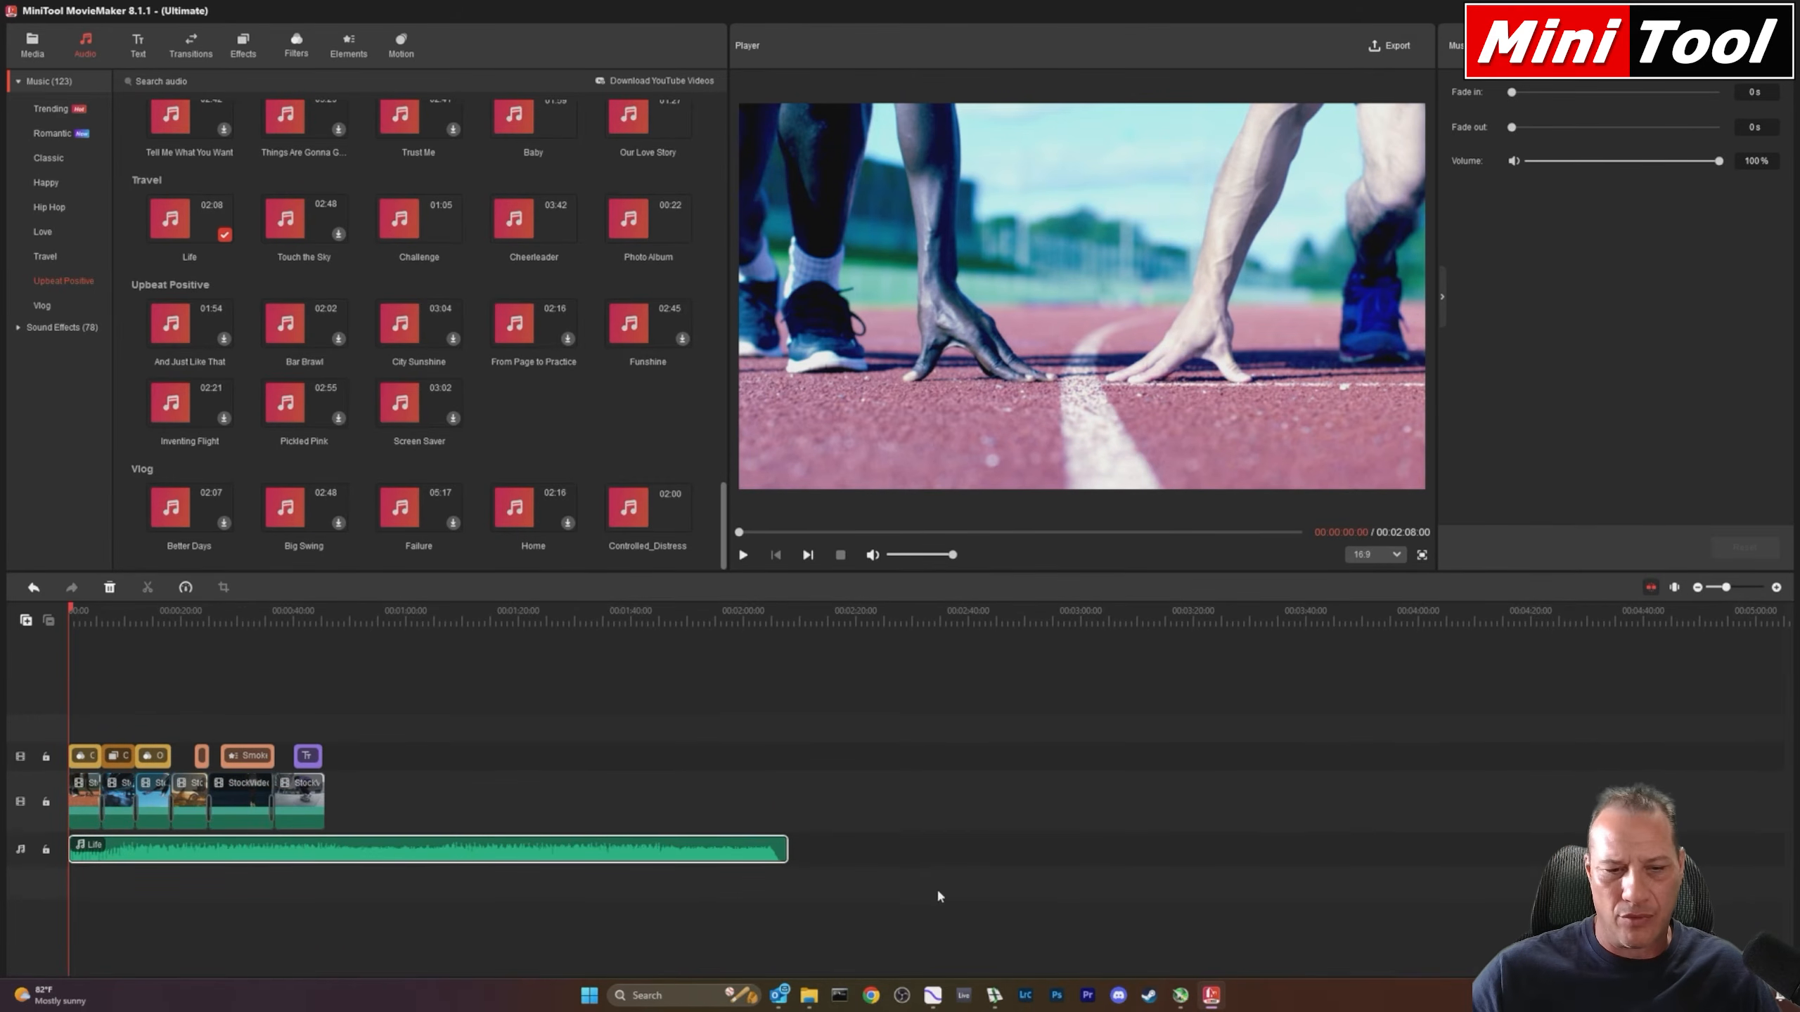
{"action": "left_click_drag", "start_coordinate": [725, 850], "coordinate": [324, 851]}
{"action": "left_click", "coordinate": [1674, 588]}
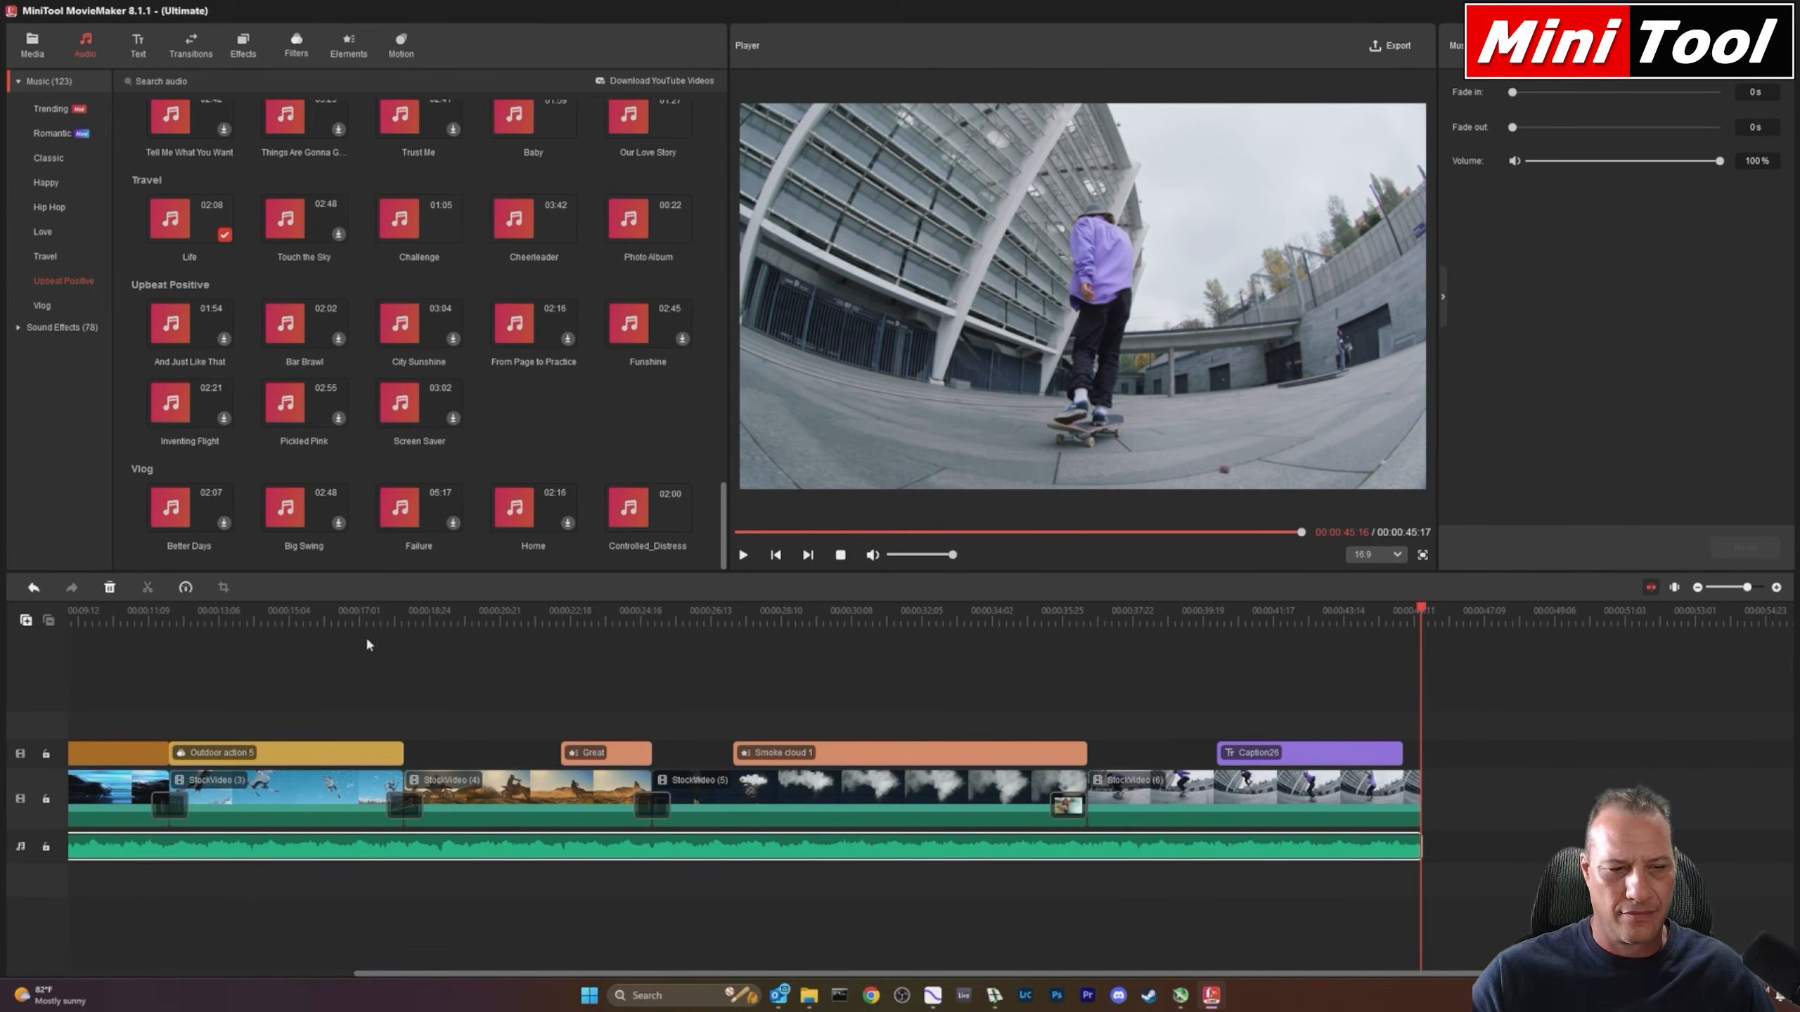
{"action": "left_click_drag", "start_coordinate": [369, 972], "coordinate": [77, 972]}
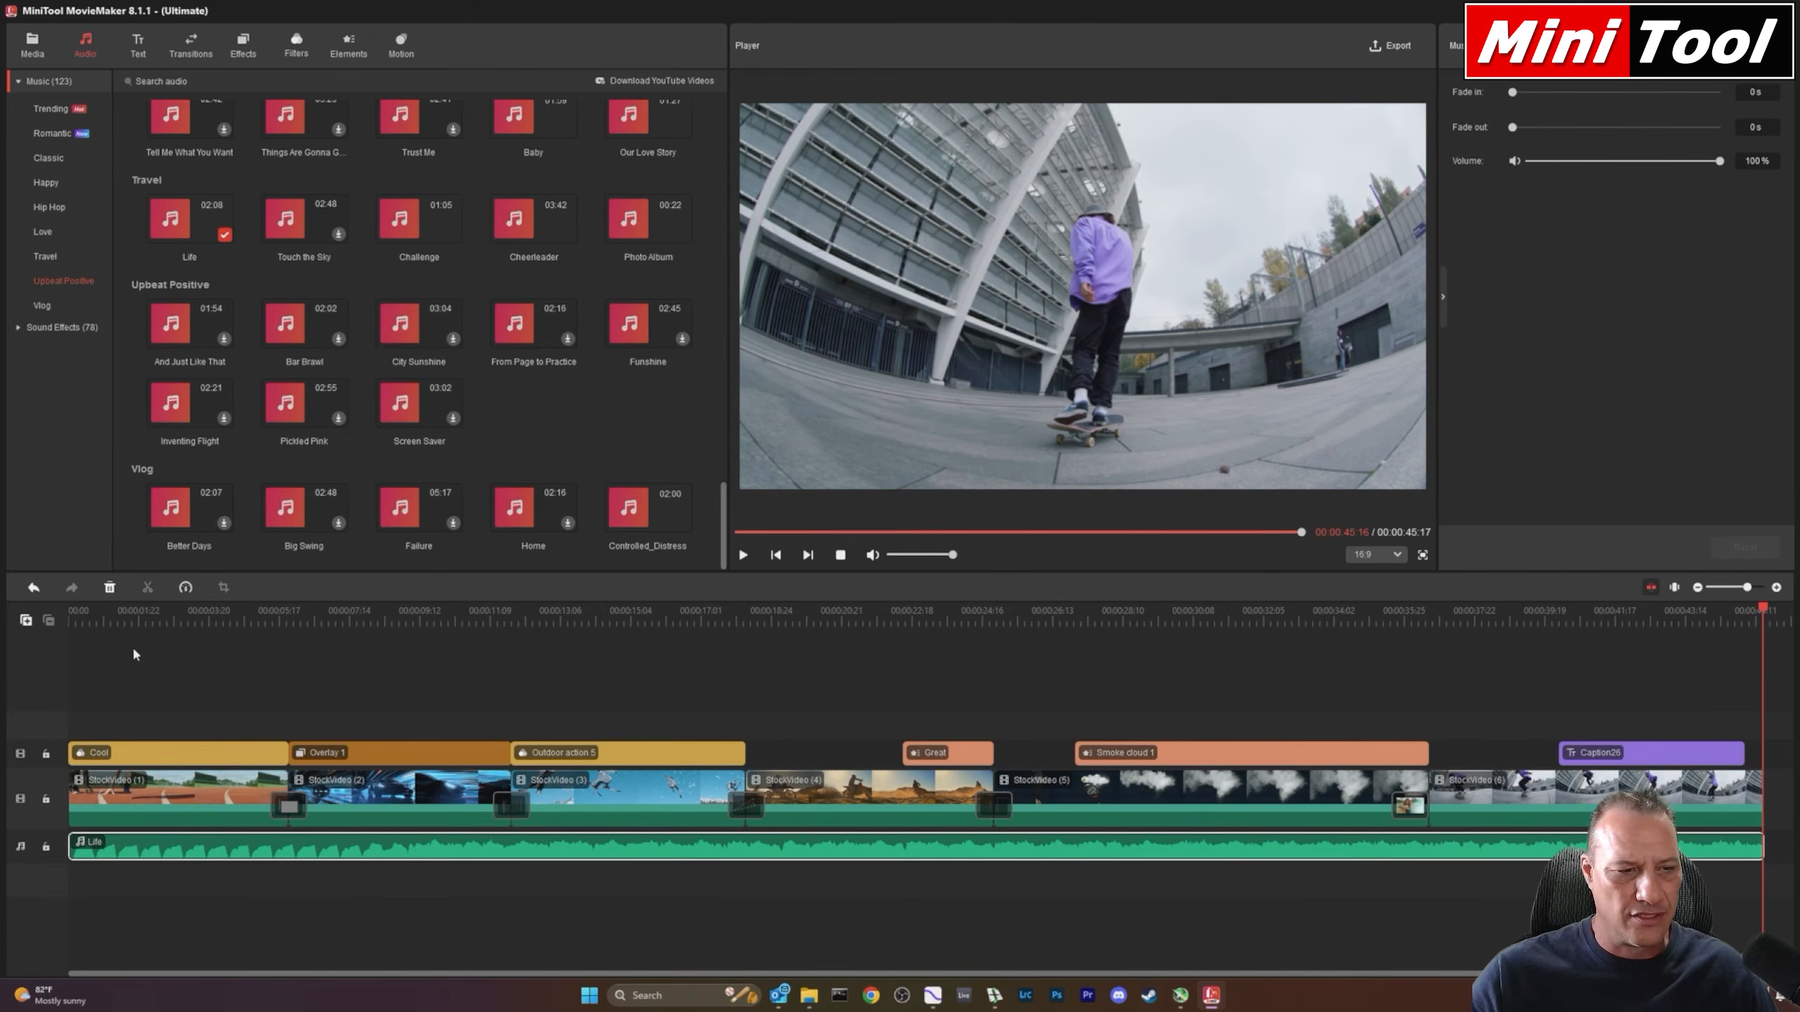
{"action": "left_click", "coordinate": [106, 617]}
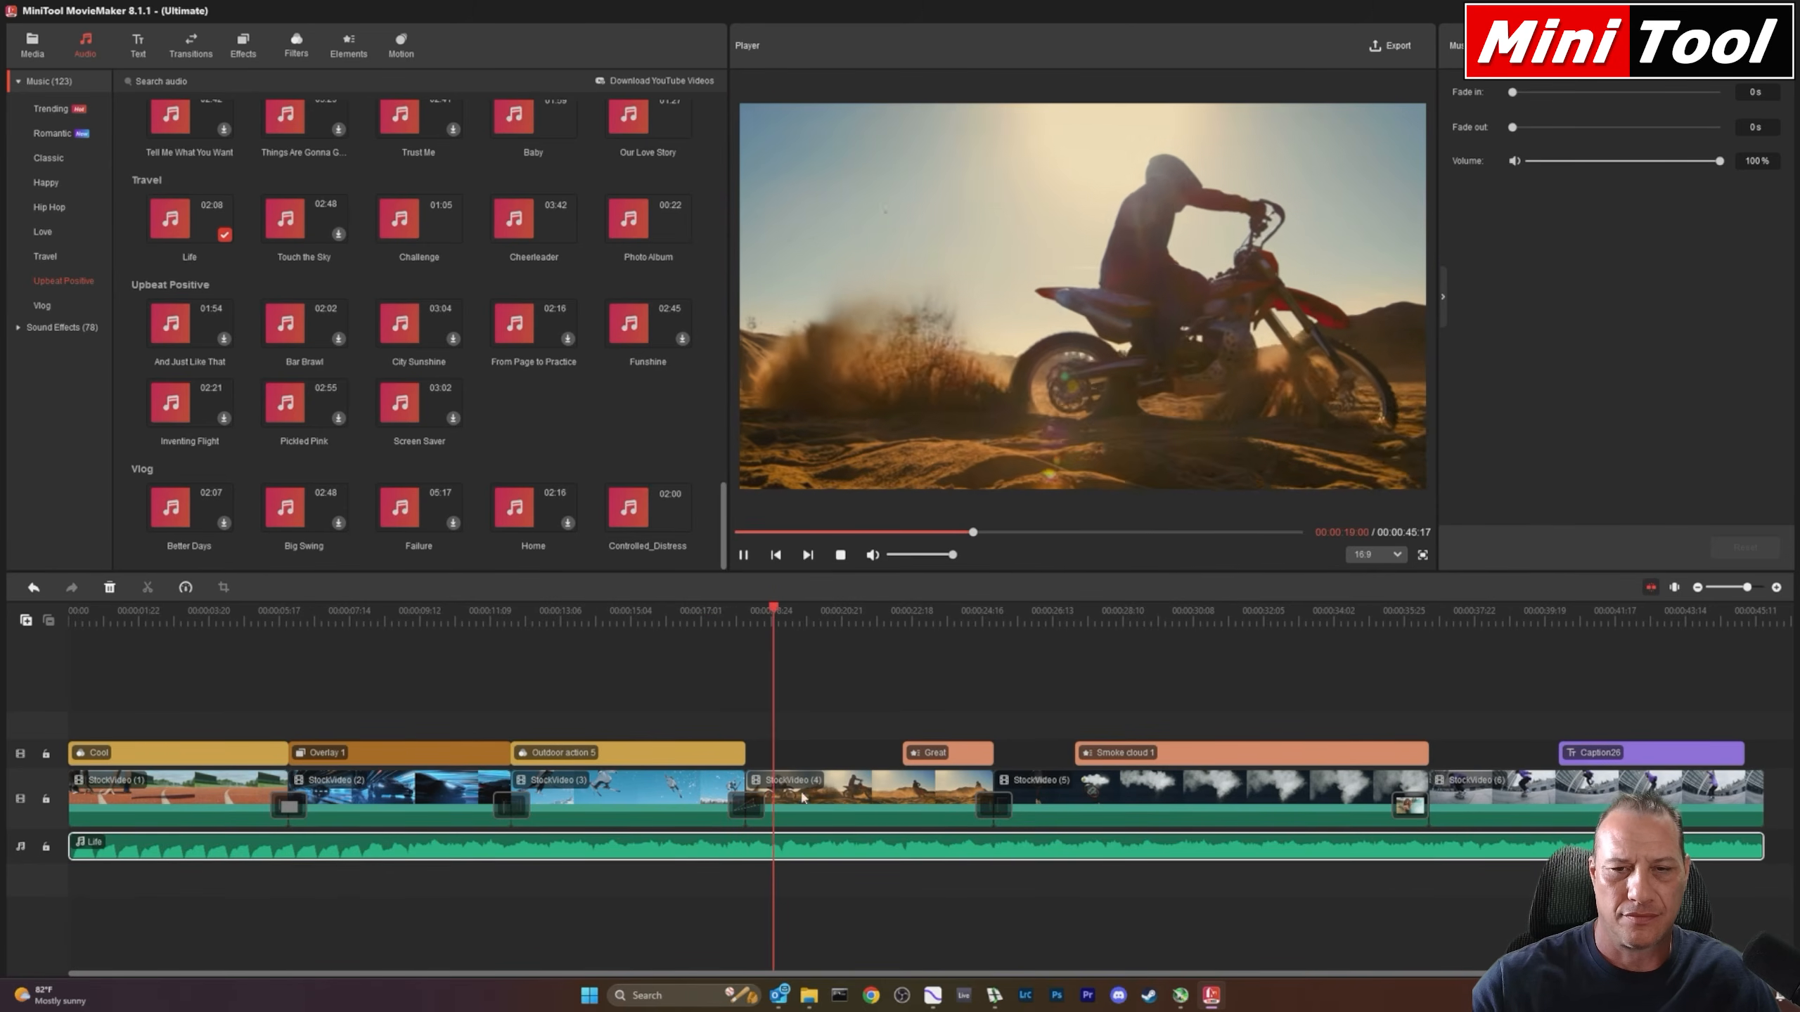
{"action": "key", "text": "space"}
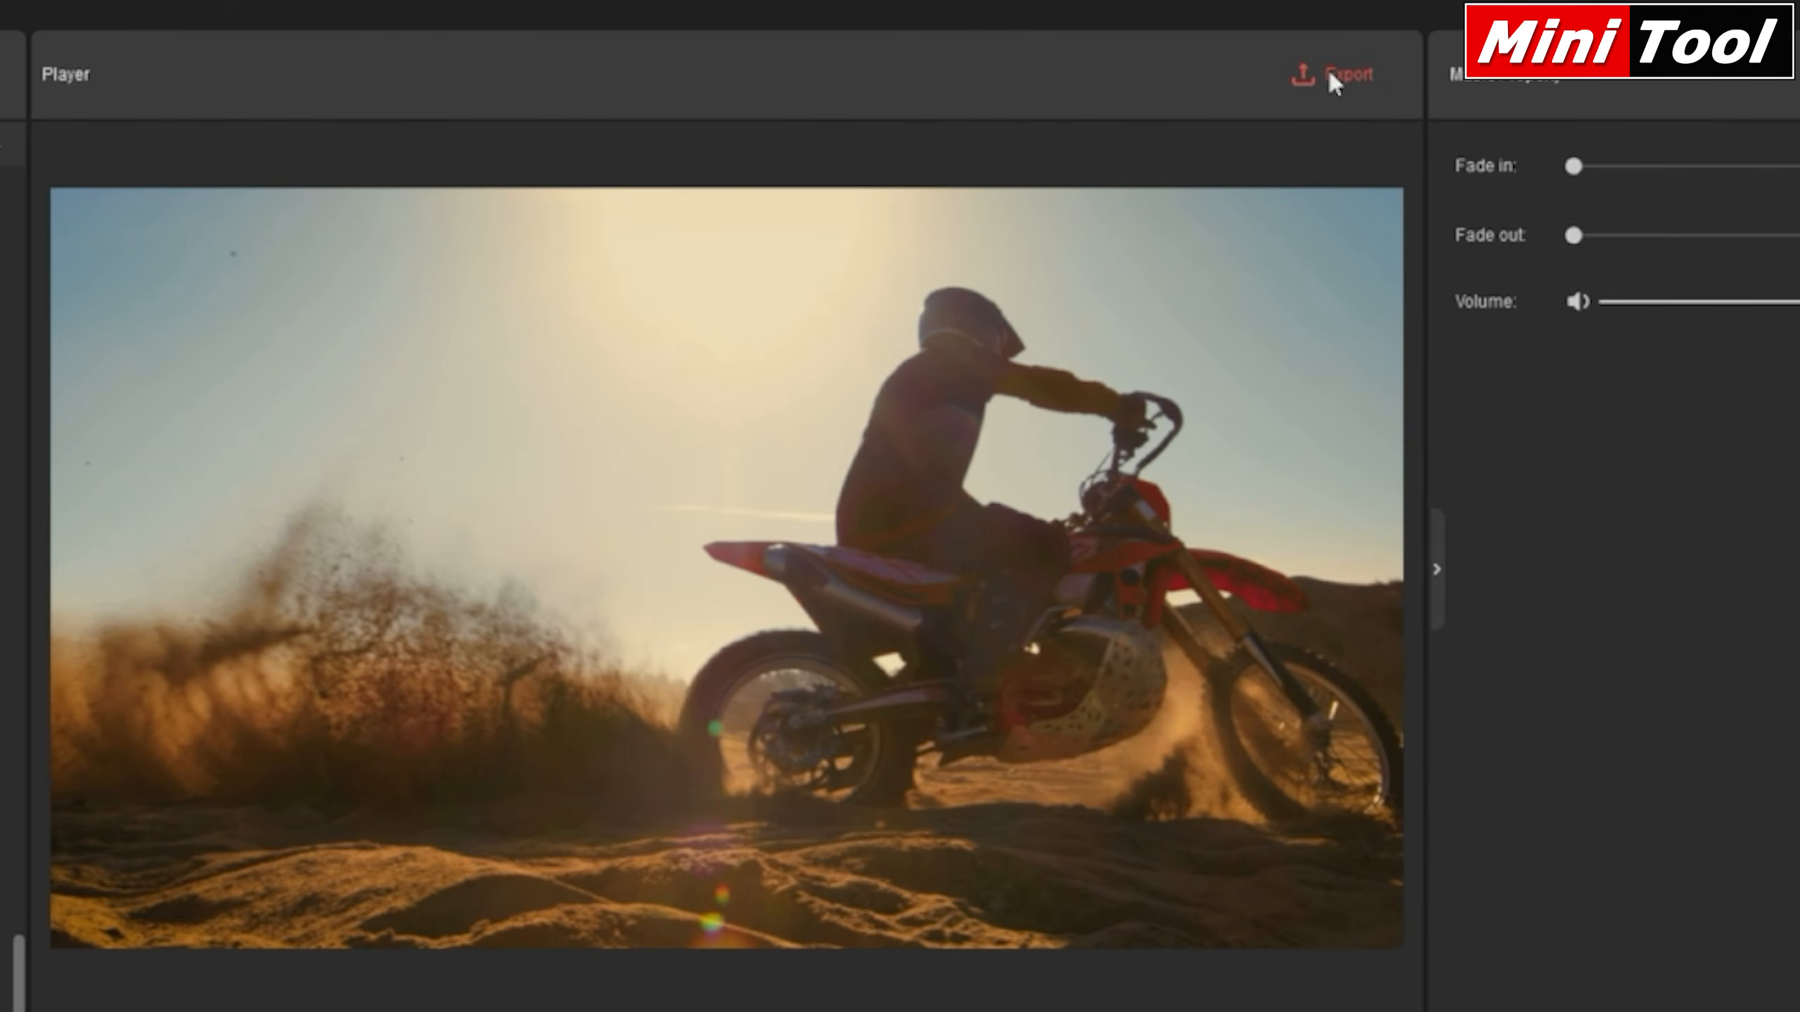
Open the export dialog and name the output file demo.
{"action": "left_click", "coordinate": [1327, 67]}
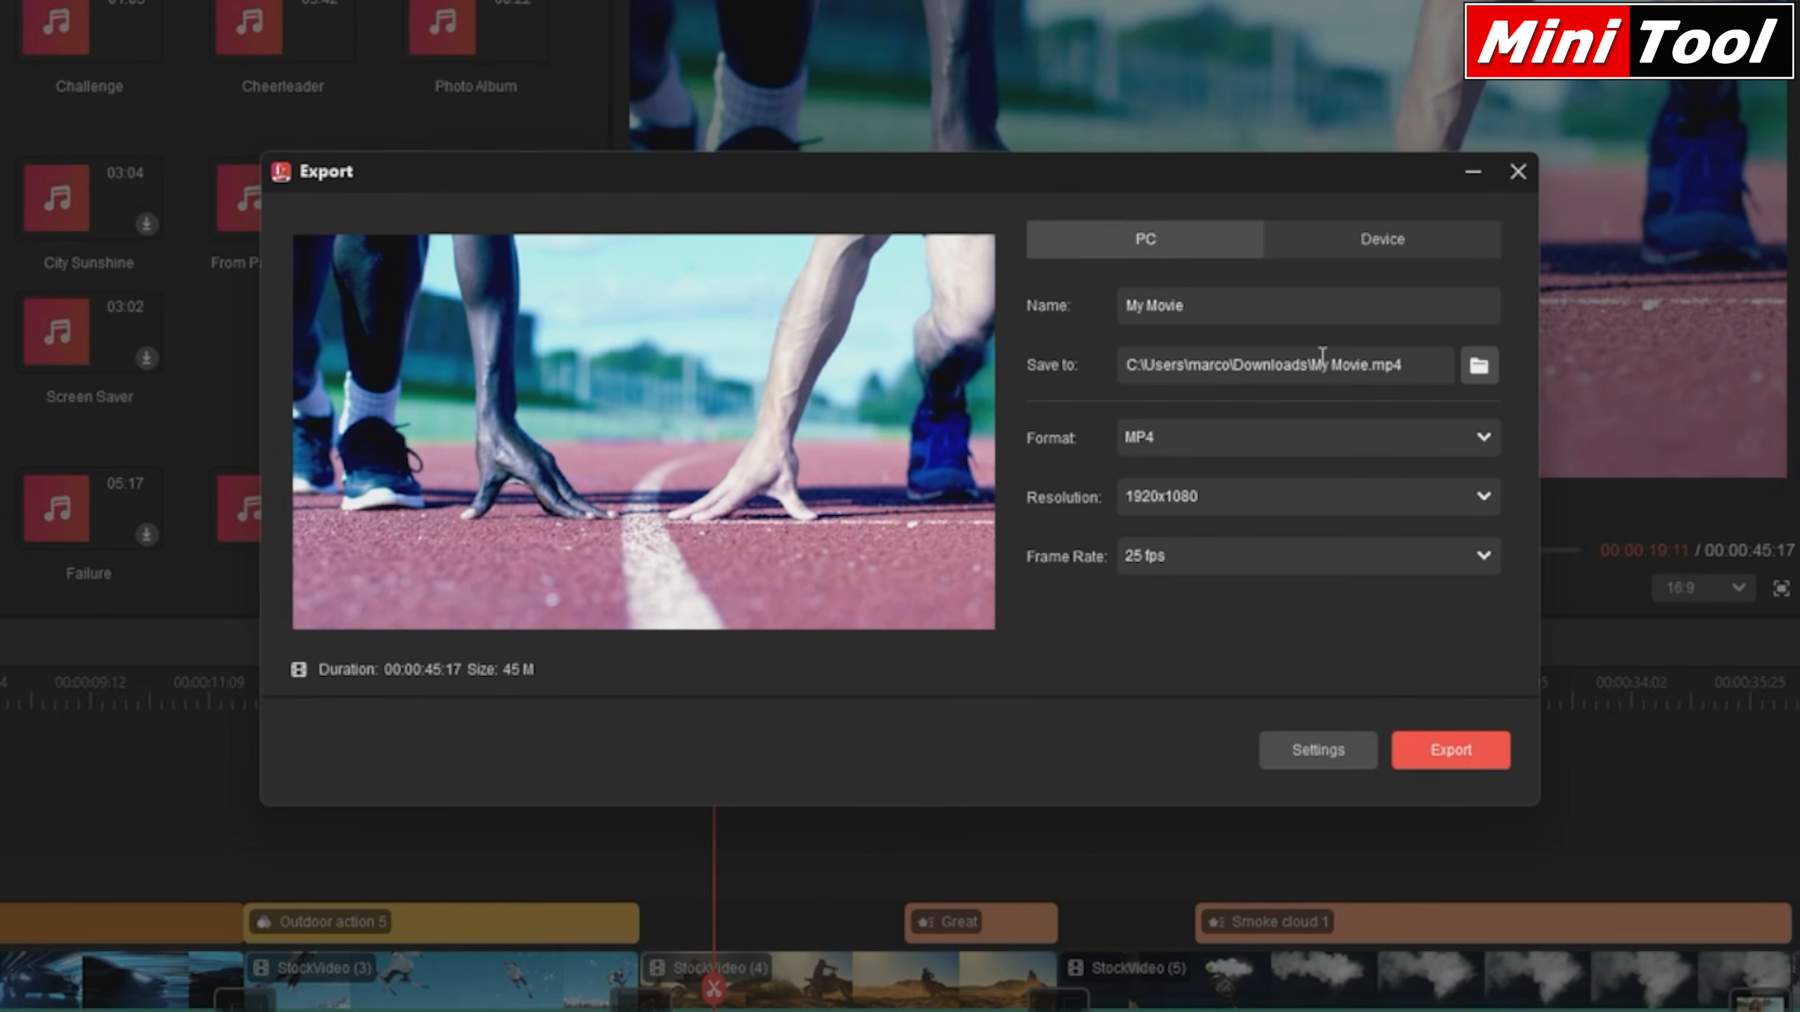
{"action": "type", "text": "demo"}
Set the export resolution to 3840x2160 and the frame rate to 60 fps.
{"action": "left_click", "coordinate": [1292, 493]}
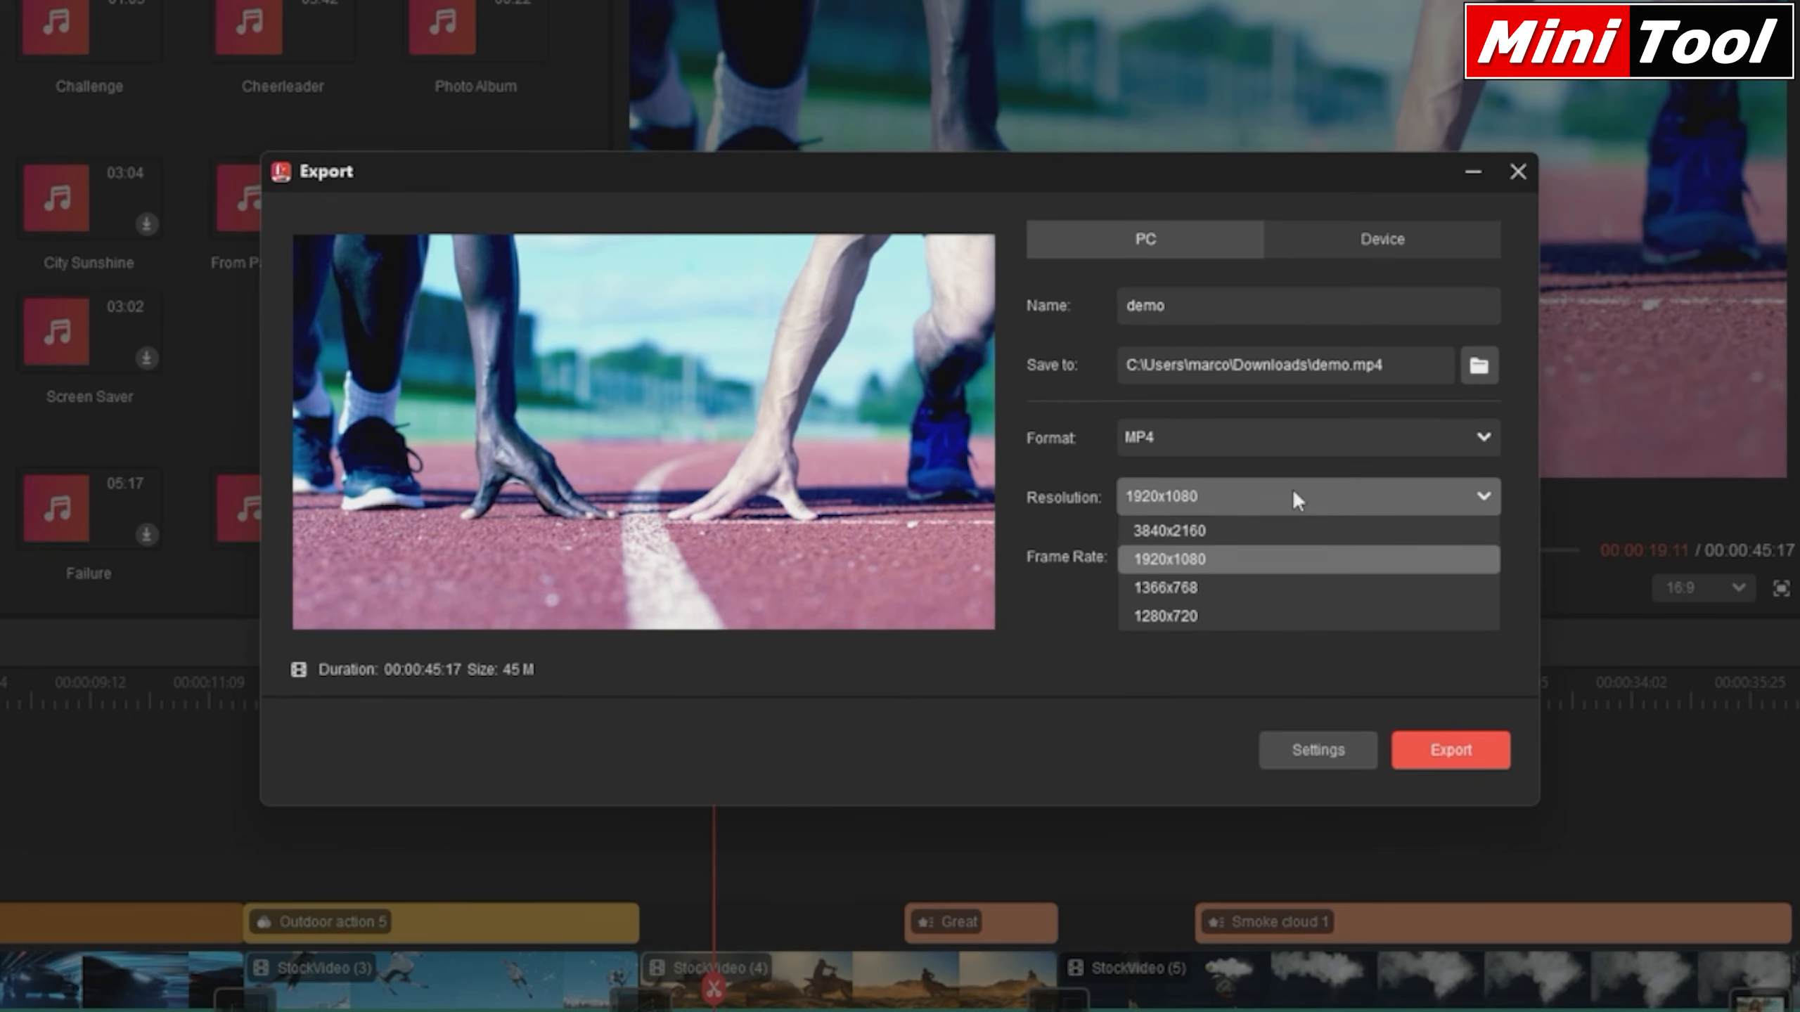
{"action": "left_click", "coordinate": [1282, 530]}
{"action": "left_click", "coordinate": [1178, 493]}
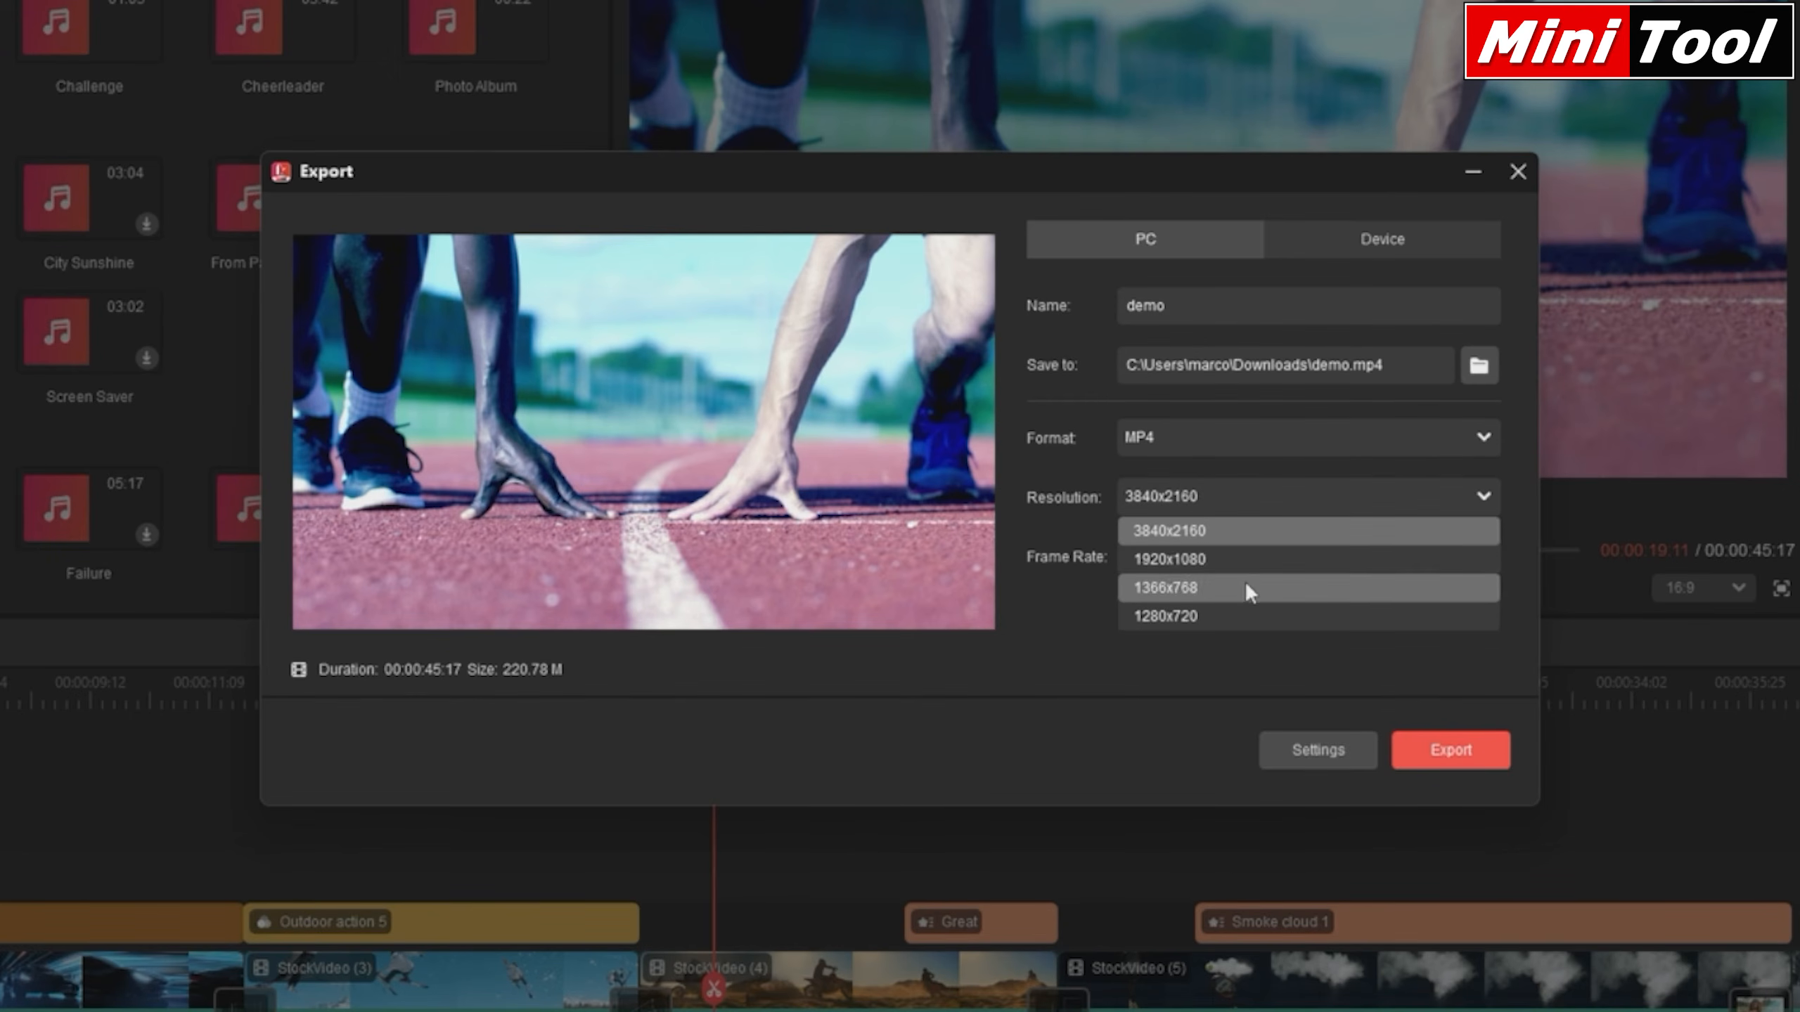
{"action": "left_click", "coordinate": [1239, 502]}
{"action": "left_click", "coordinate": [1238, 498]}
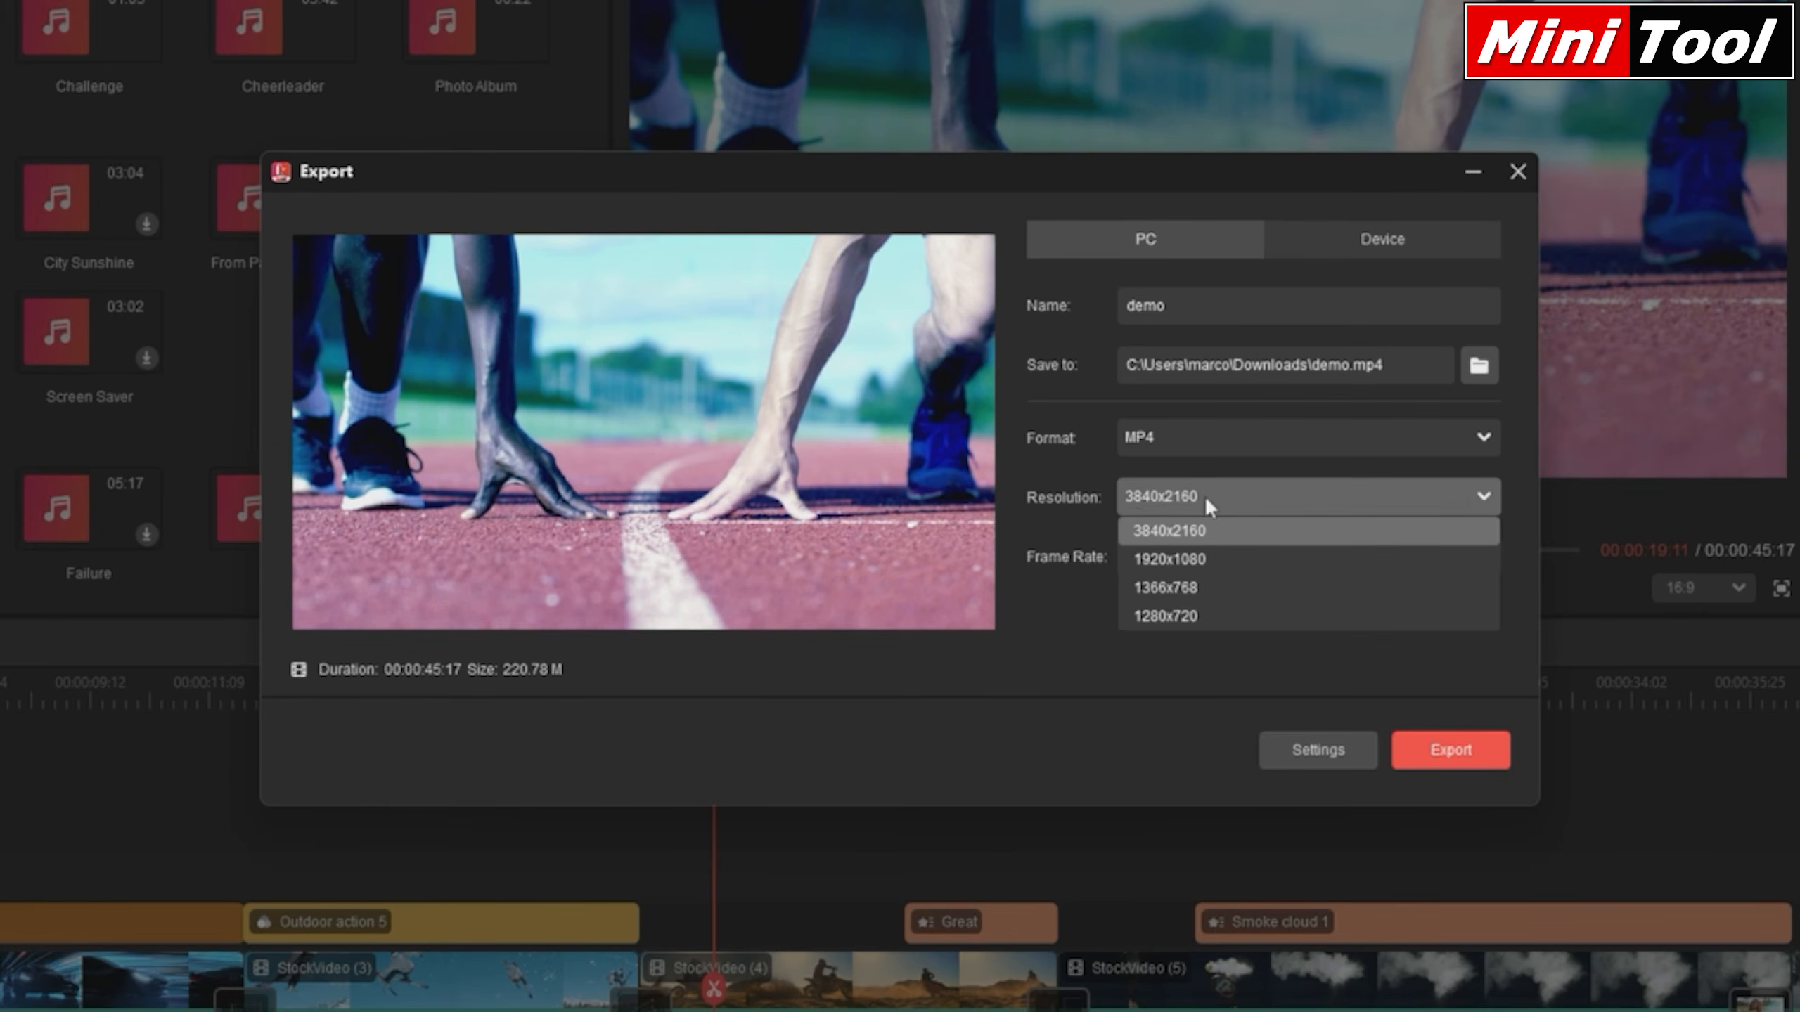
{"action": "left_click", "coordinate": [1204, 496]}
{"action": "left_click", "coordinate": [1218, 558]}
{"action": "left_click", "coordinate": [1227, 676]}
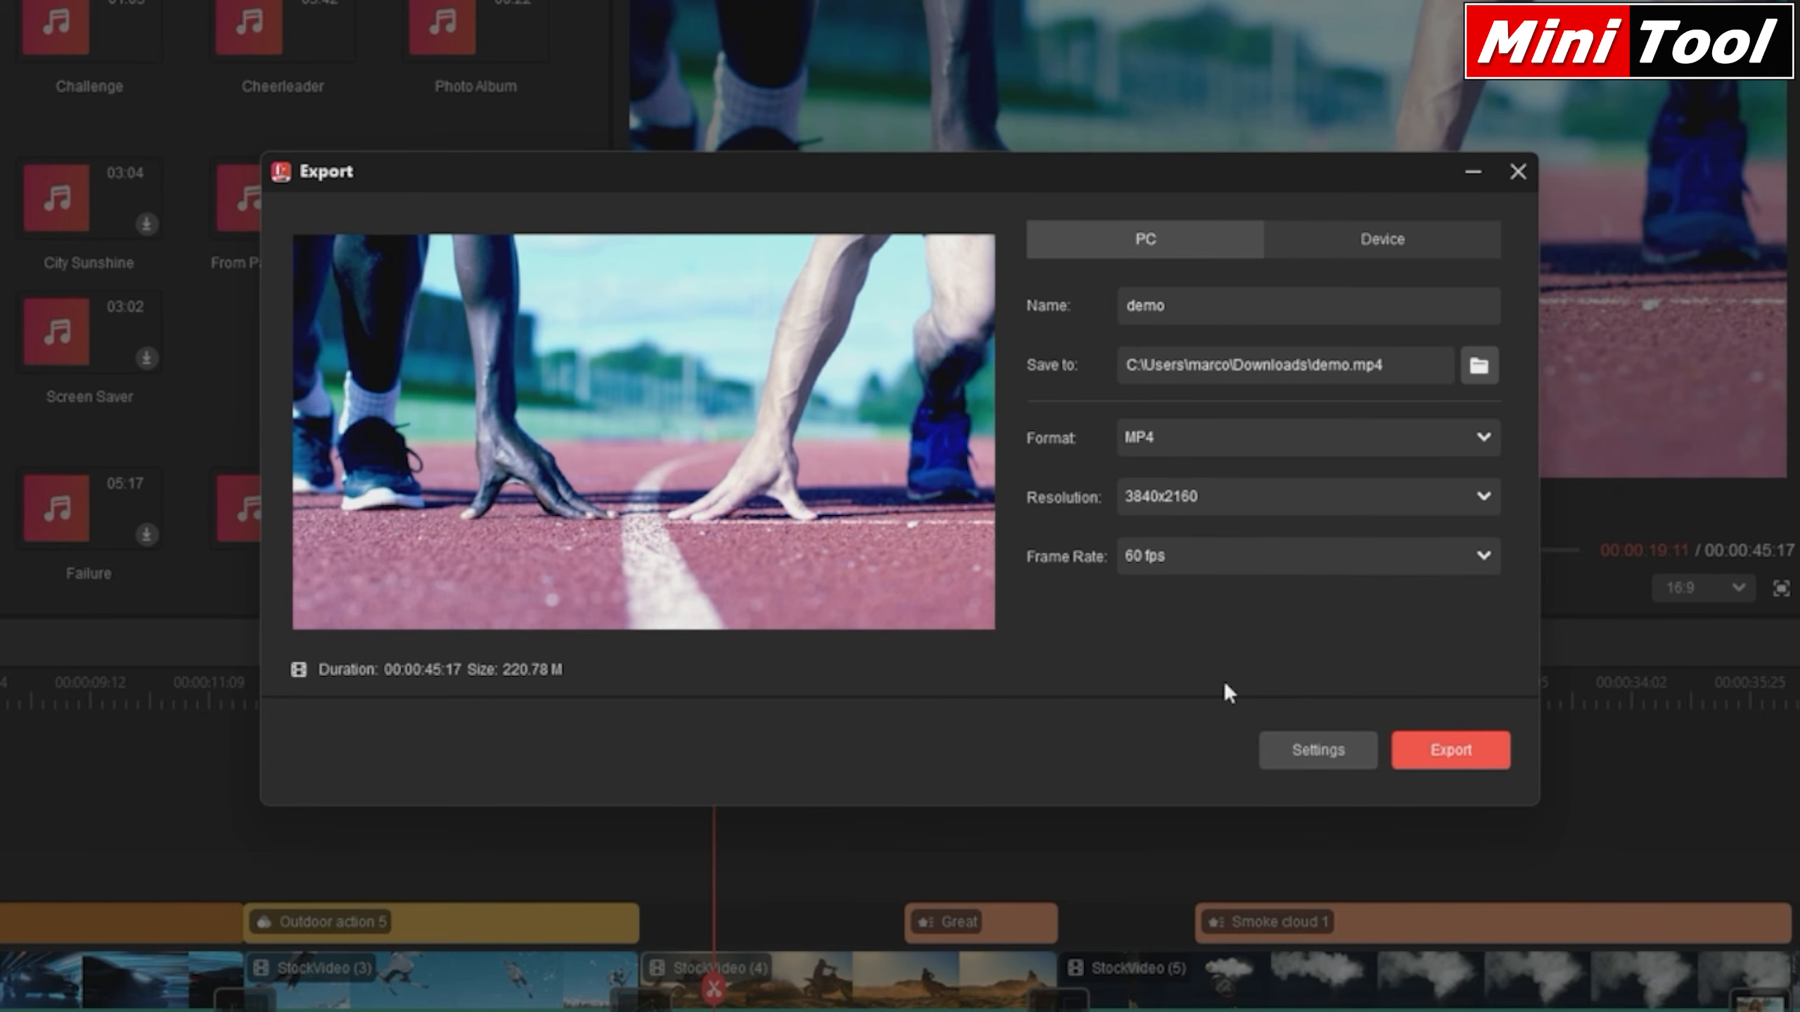
In the export settings, choose Best quality with a bit rate of 100000 and confirm.
{"action": "left_click", "coordinate": [1309, 753]}
{"action": "left_click", "coordinate": [931, 470]}
{"action": "left_click", "coordinate": [933, 470]}
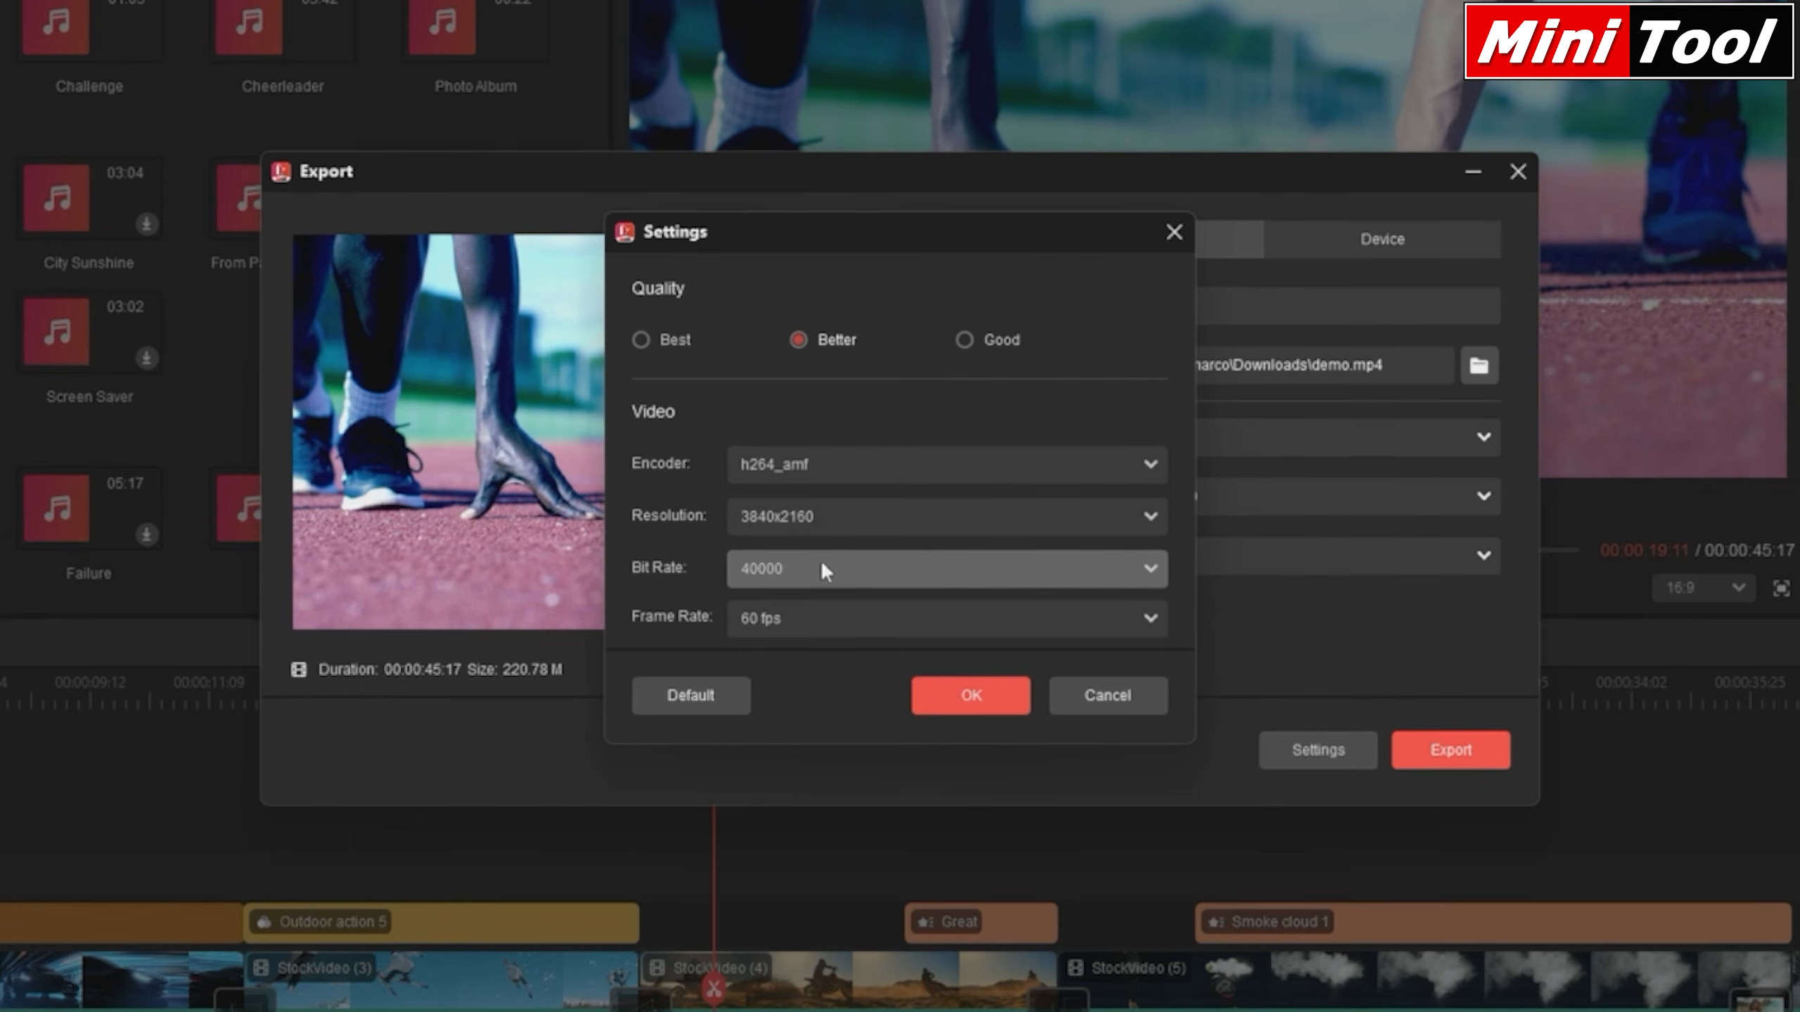
{"action": "left_click", "coordinate": [872, 567]}
{"action": "left_click", "coordinate": [815, 887]}
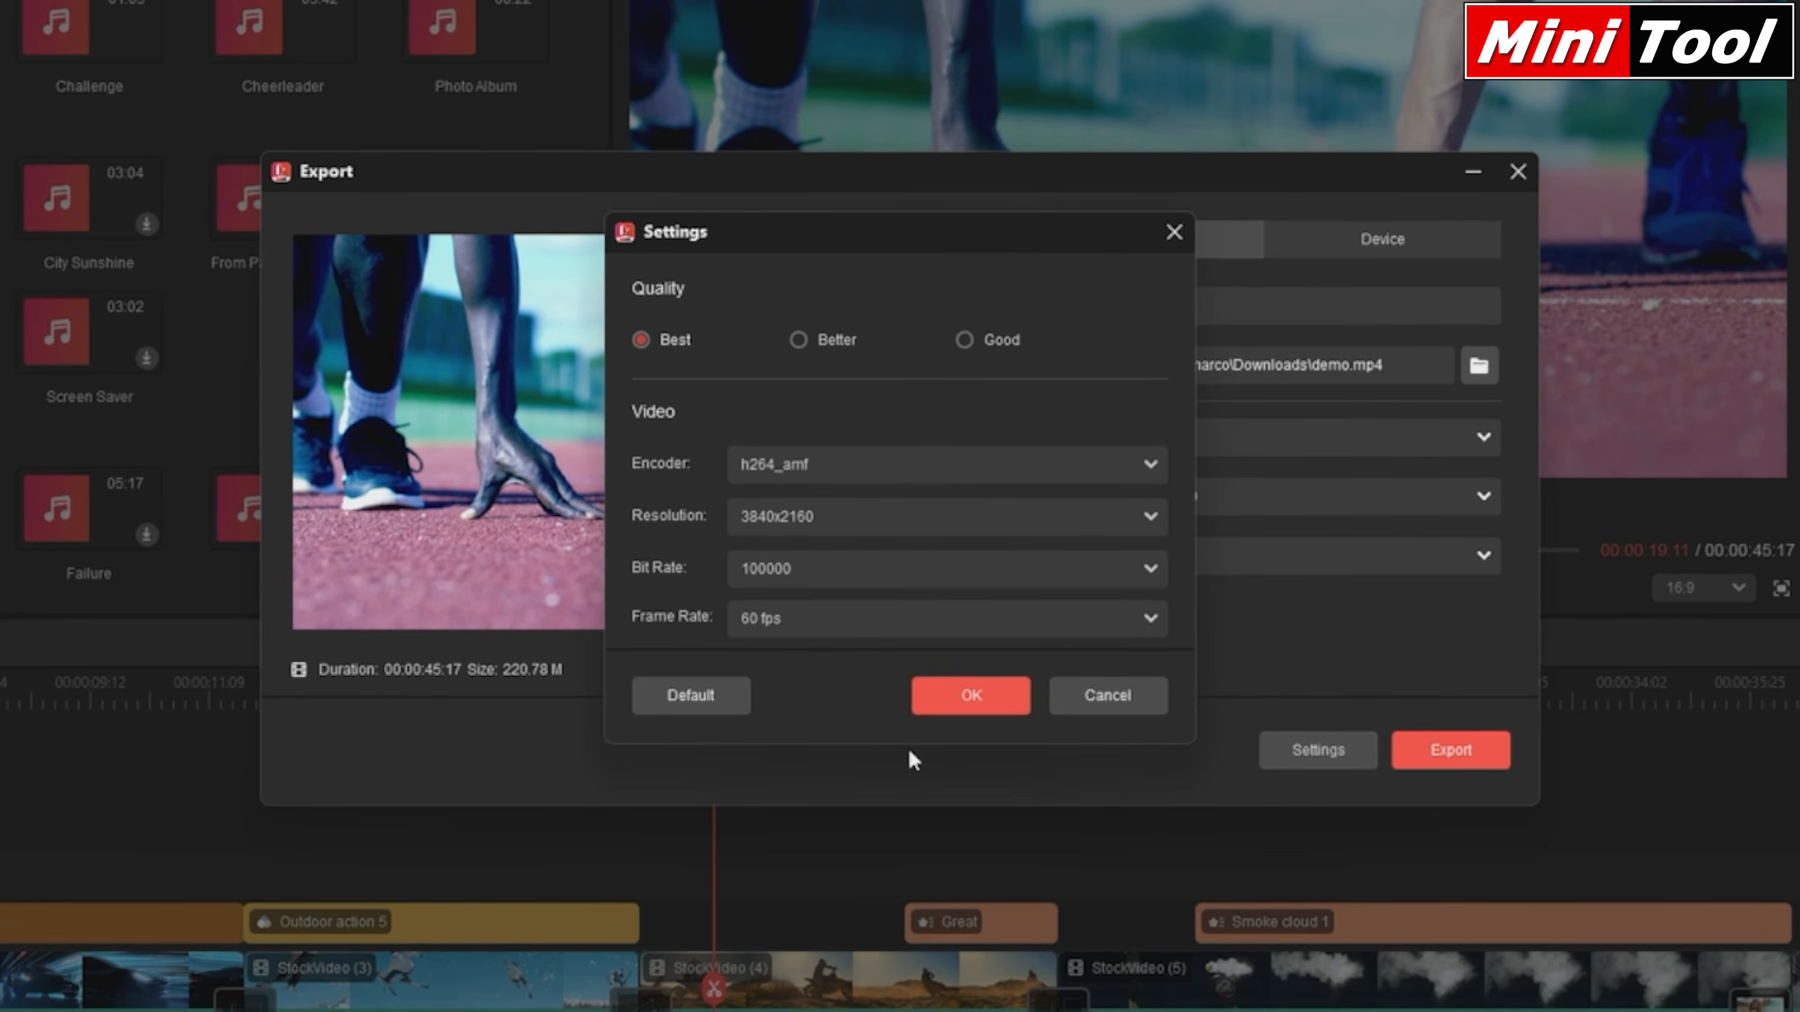
{"action": "left_click", "coordinate": [993, 696]}
Reopen and close the export settings, then start exporting the video.
{"action": "left_click", "coordinate": [1316, 749]}
{"action": "left_click", "coordinate": [968, 696]}
{"action": "left_click", "coordinate": [1434, 754]}
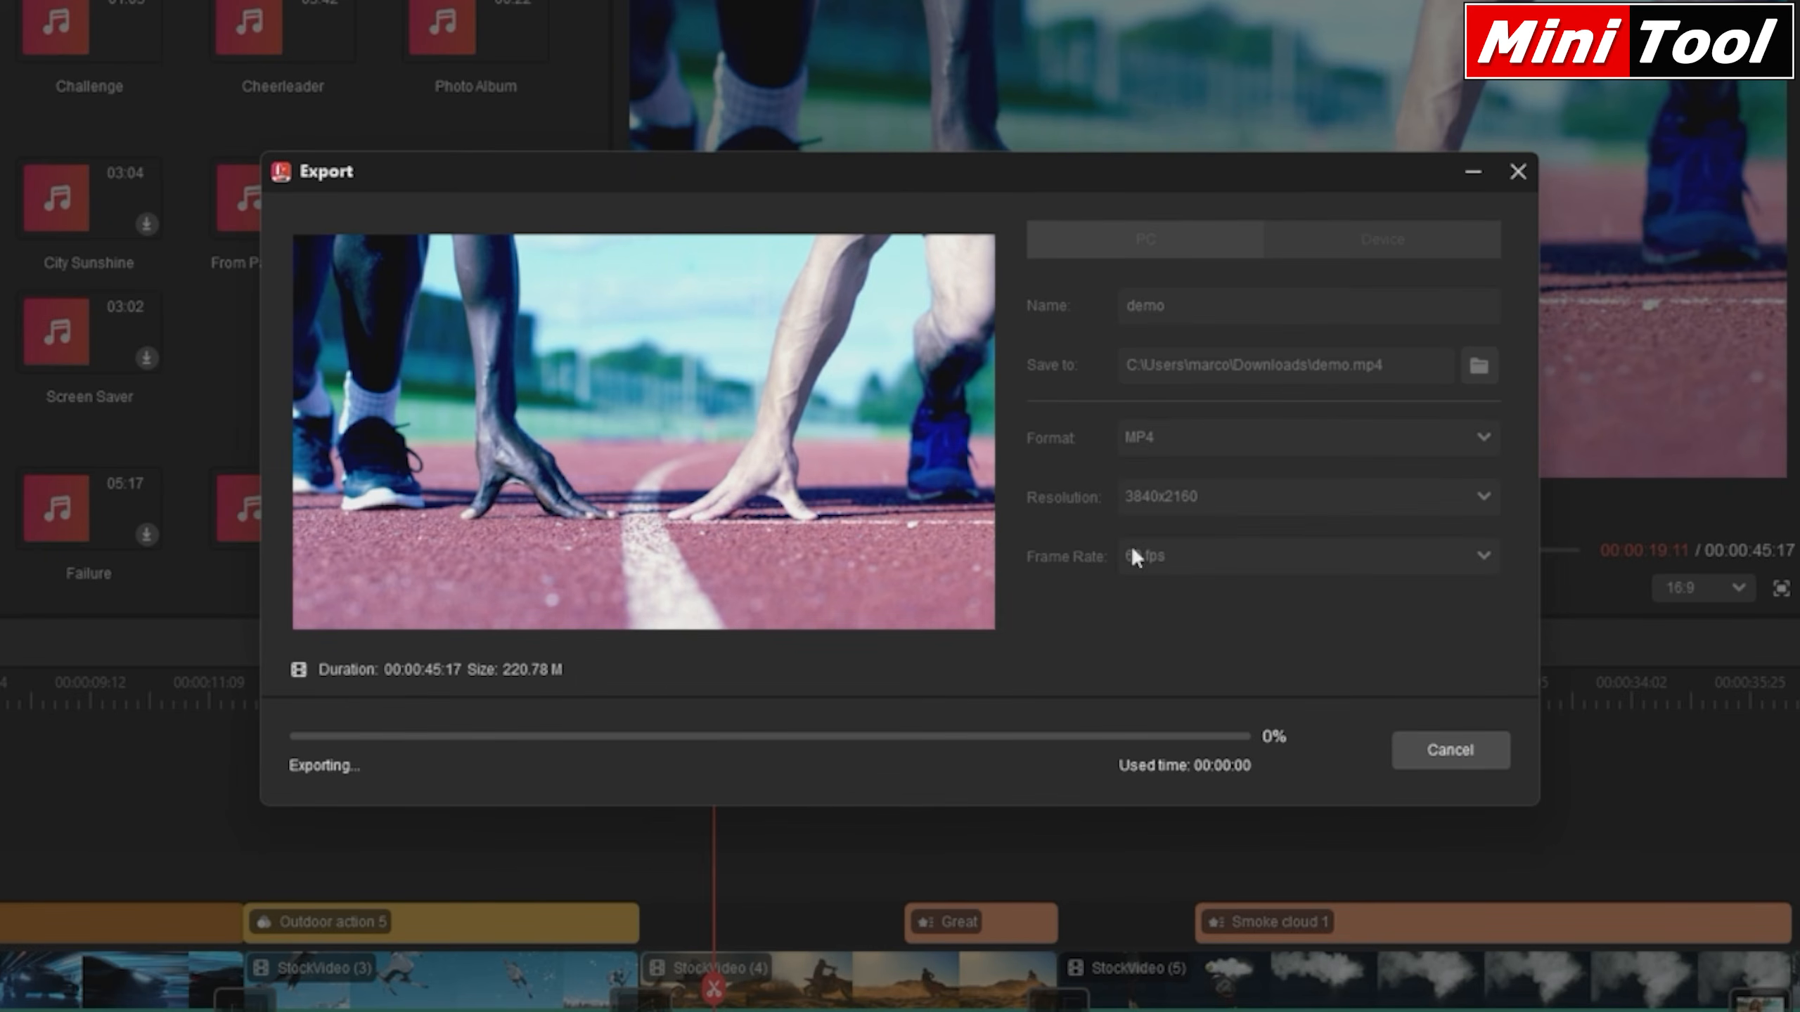